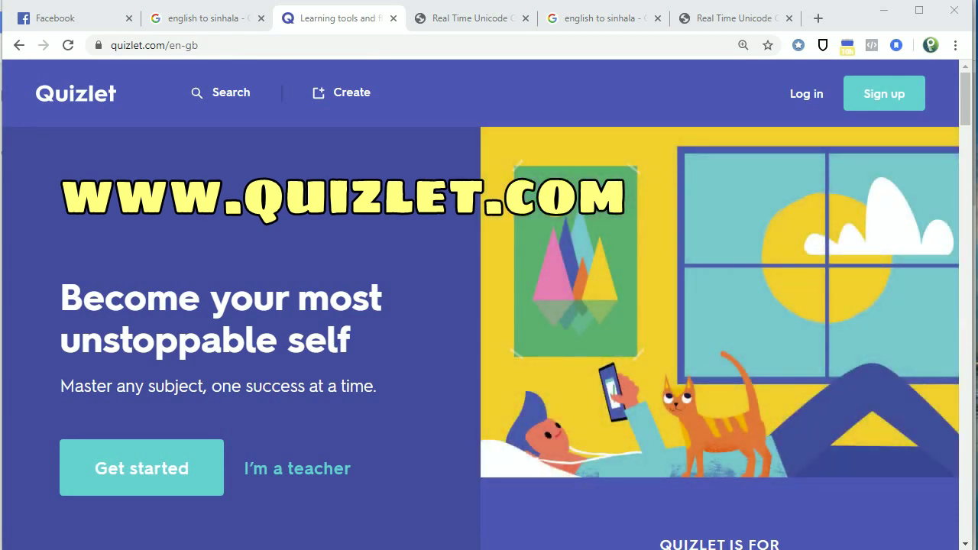
# - Start signing up for a new account with an existing Google account
pyautogui.click(864, 106)
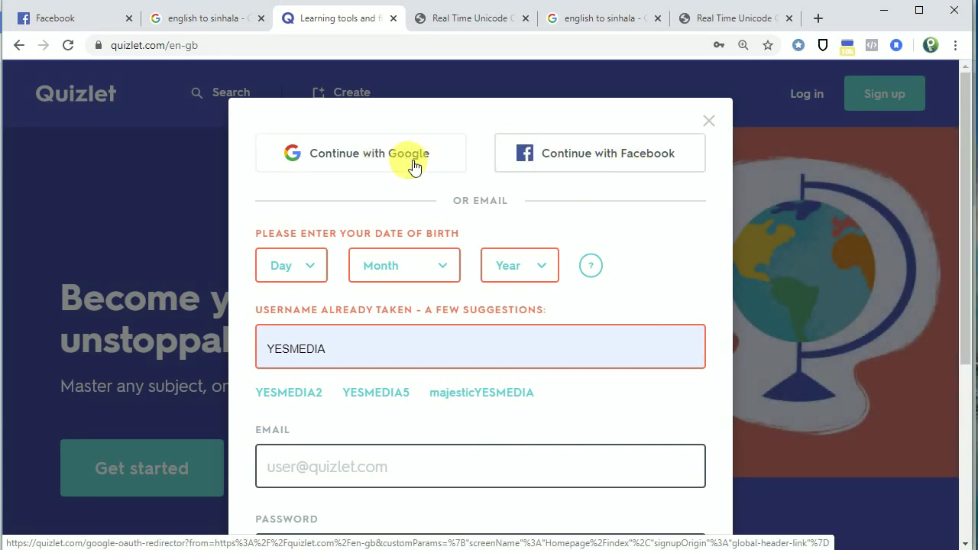
pyautogui.click(414, 168)
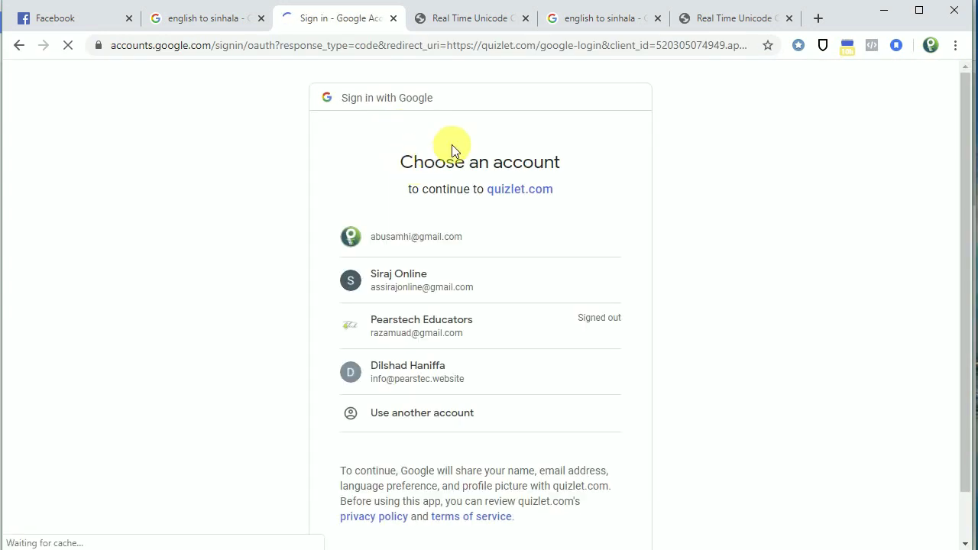
pyautogui.click(396, 292)
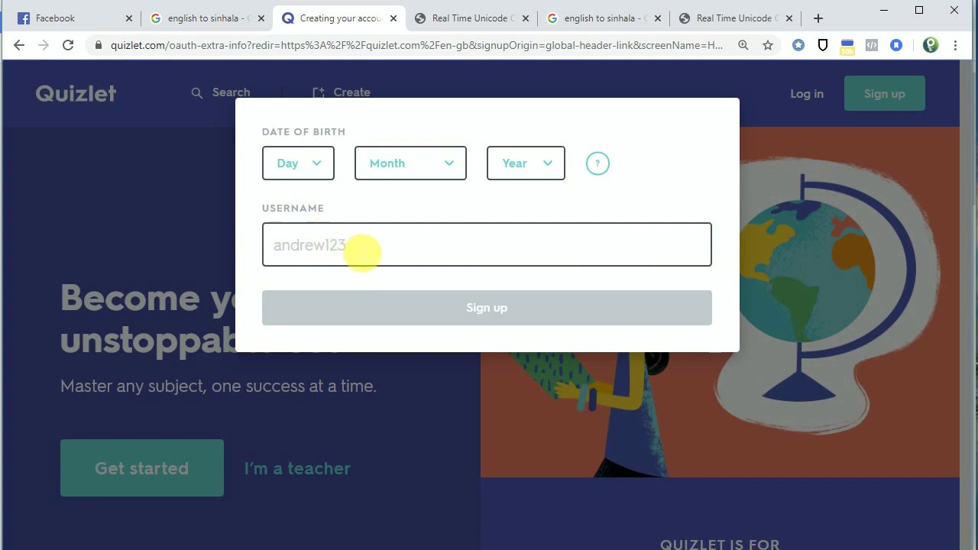
# - Set the new account's username to PEARSTEC01
pyautogui.click(380, 255)
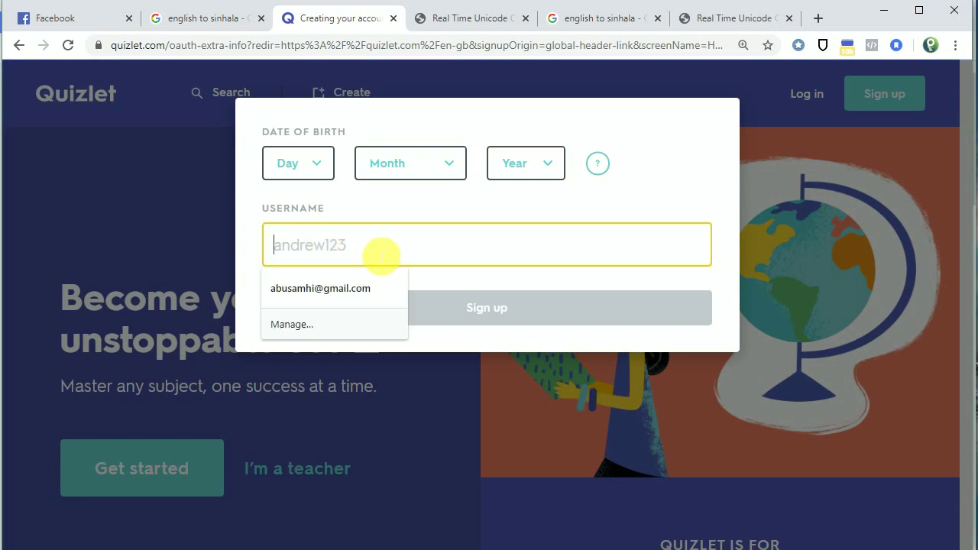
pyautogui.write('pear')
pyautogui.press('BackSpace')
pyautogui.press('BackSpace')
pyautogui.press('BackSpace')
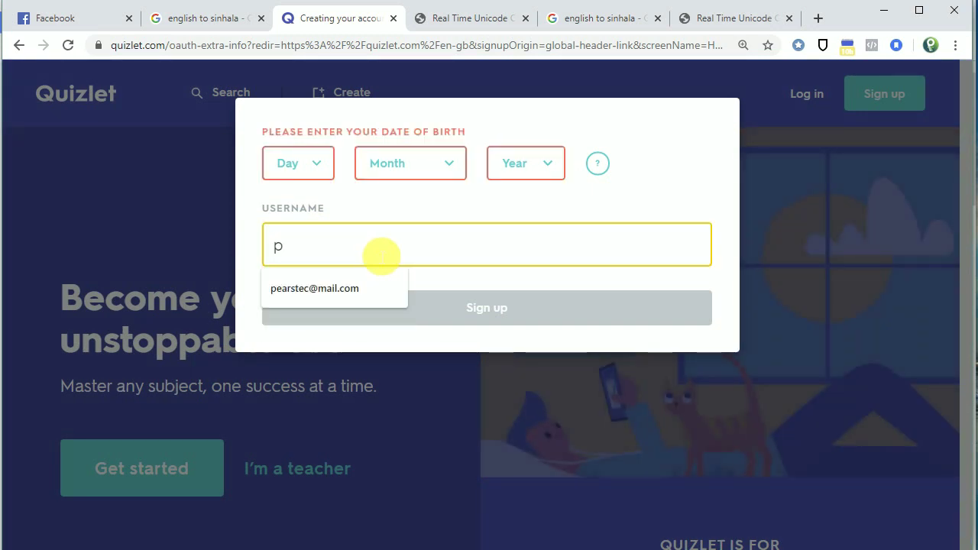
pyautogui.write('PEARSTEC')
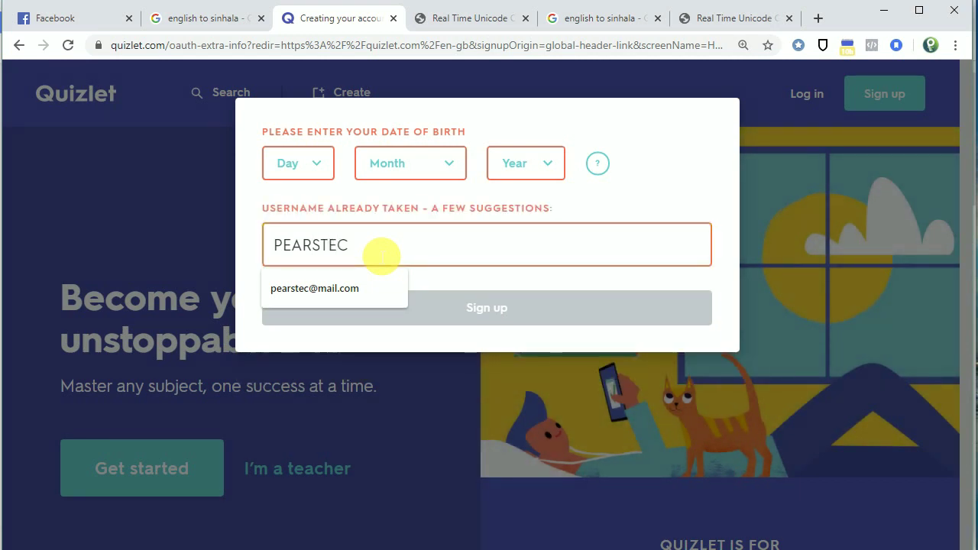
pyautogui.write('01')
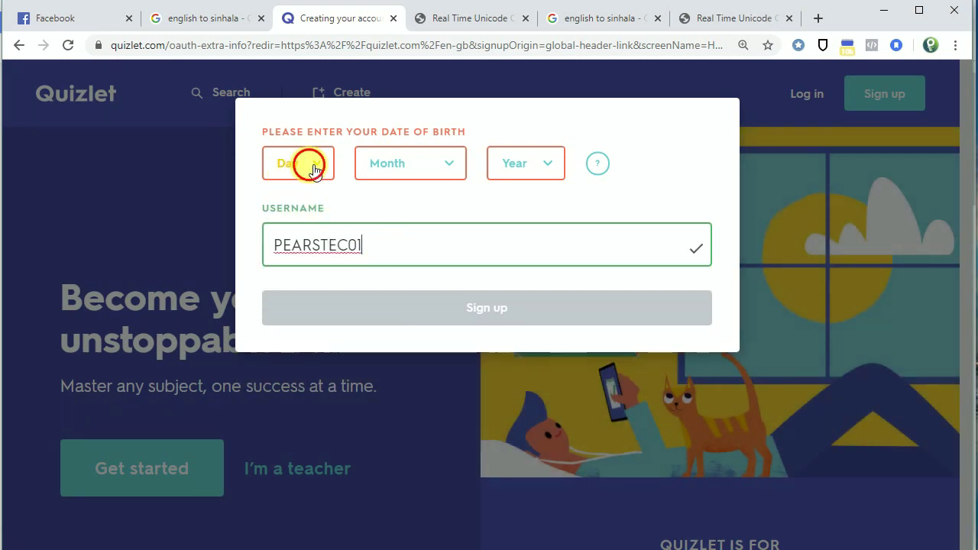
# - Fill in the day, month and year of the account holder's date of birth
pyautogui.click(290, 165)
pyautogui.scroll(-3, 304, 424)
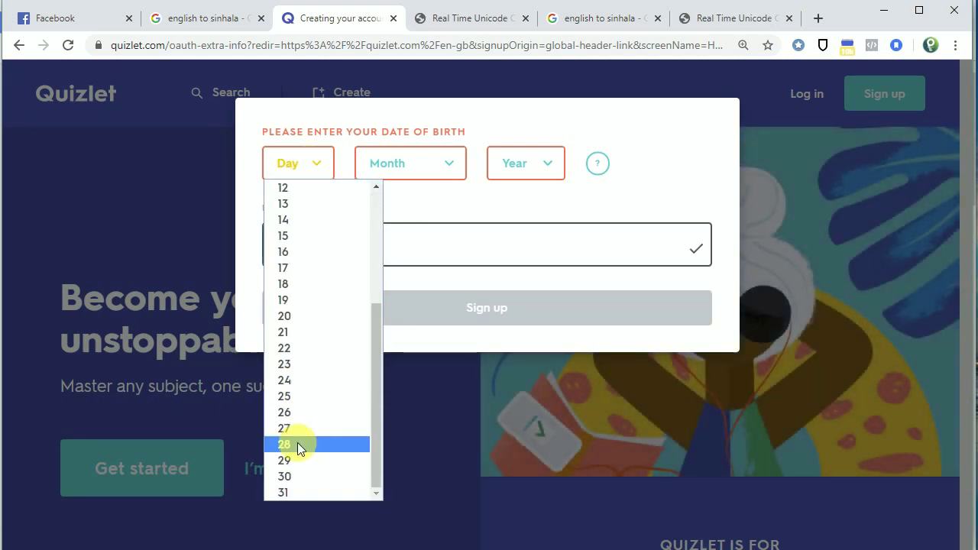
pyautogui.click(289, 396)
pyautogui.click(437, 167)
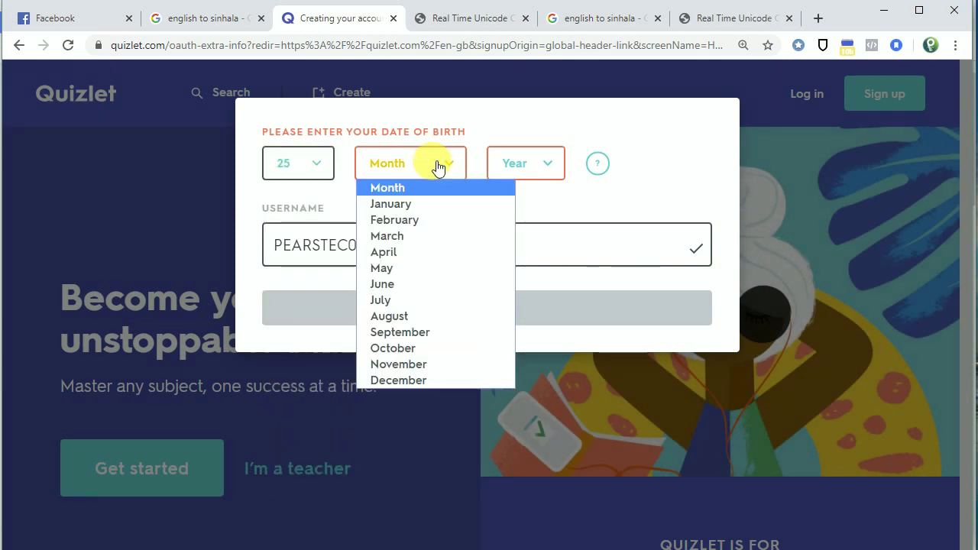
pyautogui.click(409, 220)
pyautogui.click(546, 165)
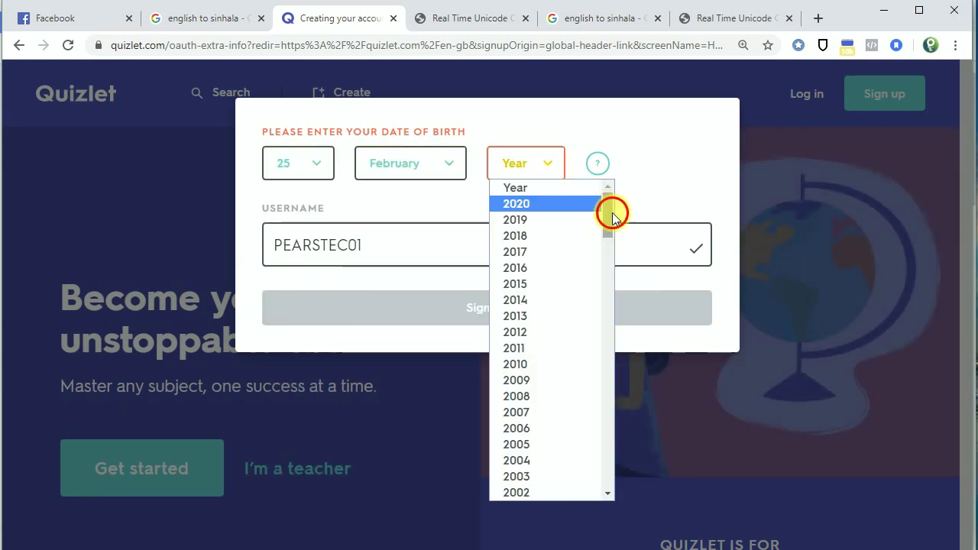
pyautogui.moveTo(609, 210); pyautogui.dragTo(607, 271)
pyautogui.scroll(-2, 521, 361)
pyautogui.scroll(5, 521, 362)
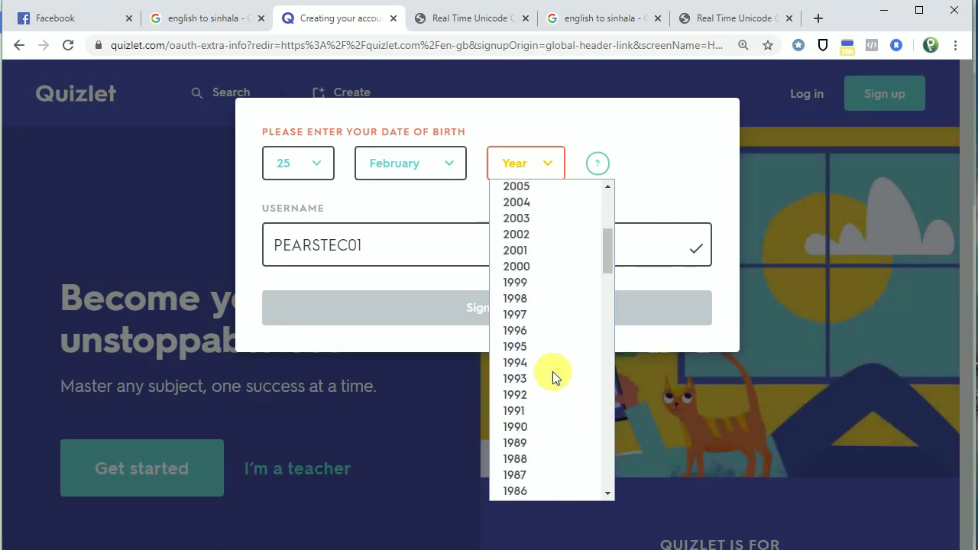
pyautogui.scroll(-4, 518, 370)
pyautogui.scroll(-2, 535, 336)
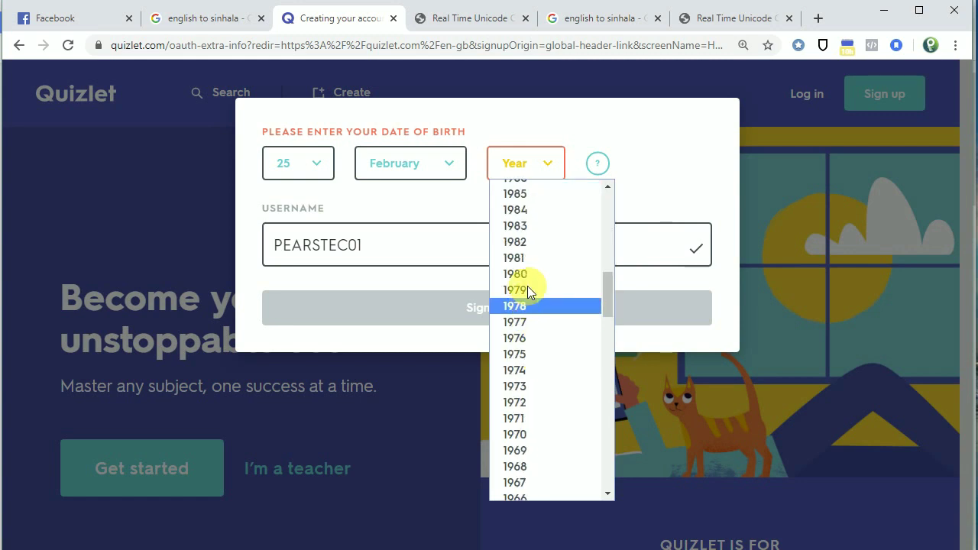
pyautogui.scroll(2, 535, 247)
pyautogui.click(531, 219)
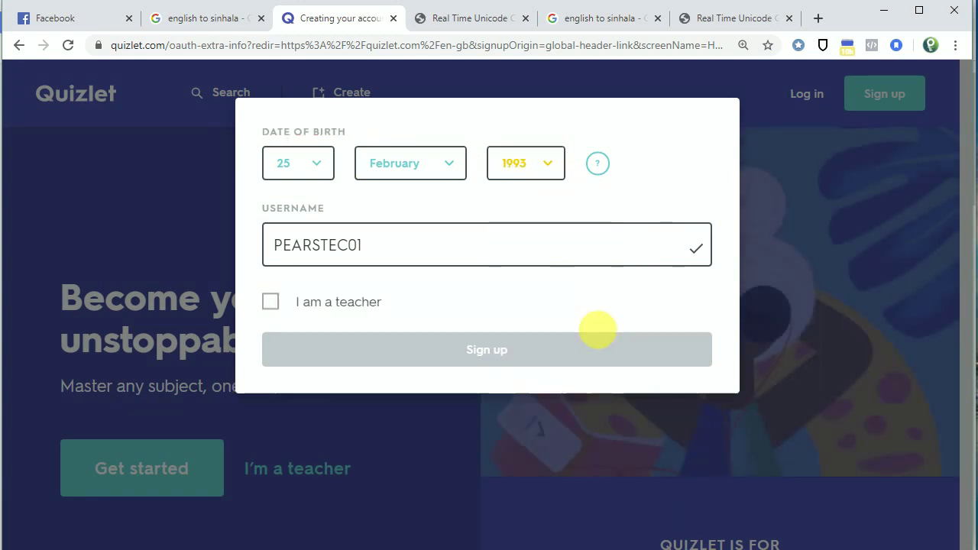
# - Mark the new account as a teacher's and submit the sign-up form
pyautogui.click(271, 303)
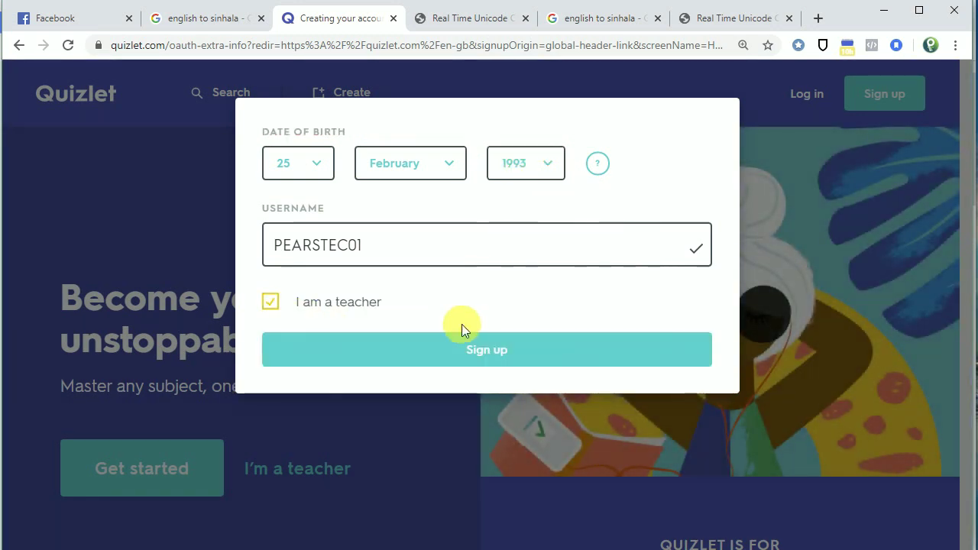
pyautogui.click(492, 356)
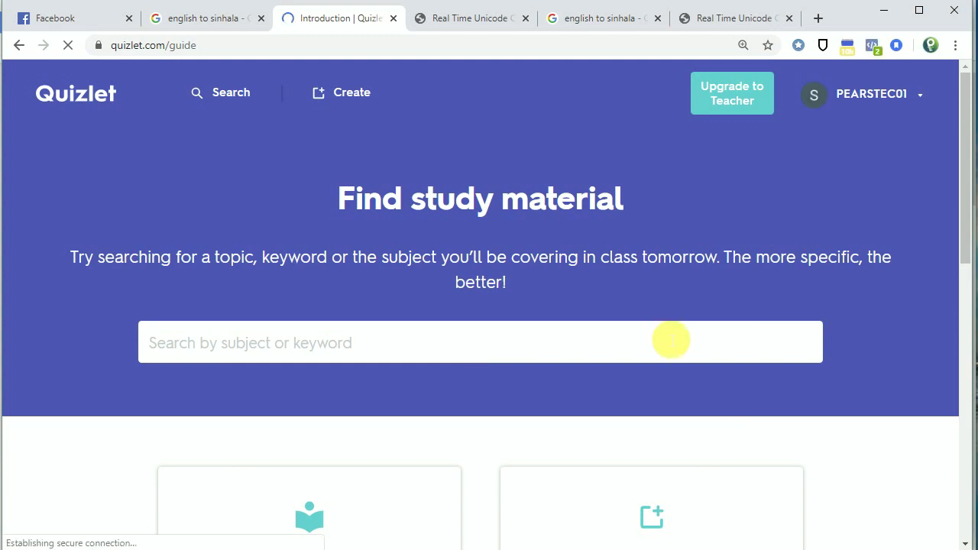
# - Upload the logo image from the Desktop folder as the profile picture in the account settings
pyautogui.click(828, 103)
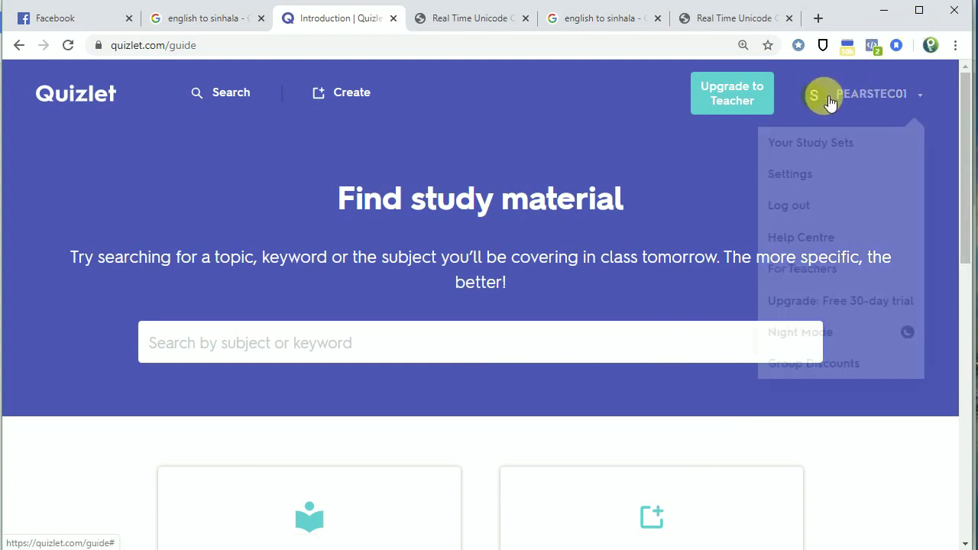
pyautogui.click(814, 188)
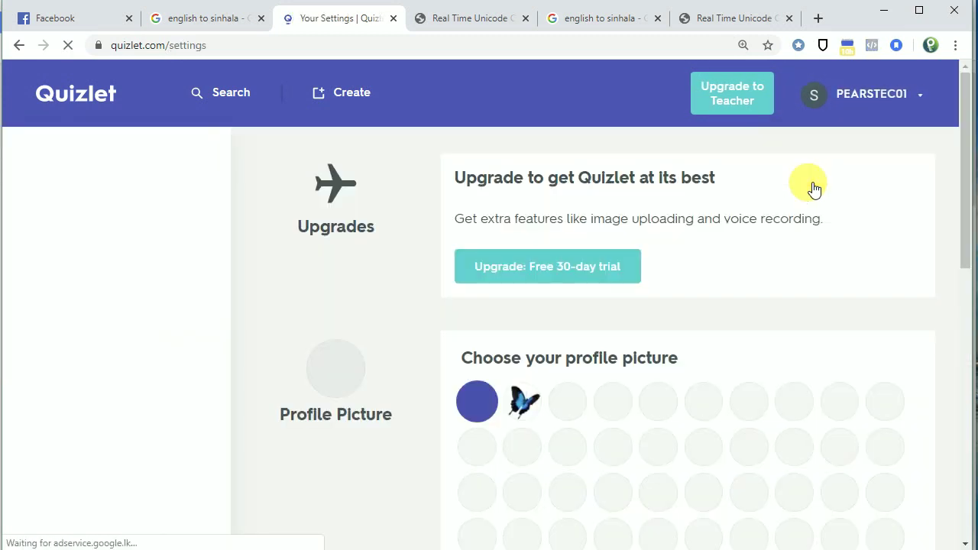
pyautogui.scroll(-2, 590, 322)
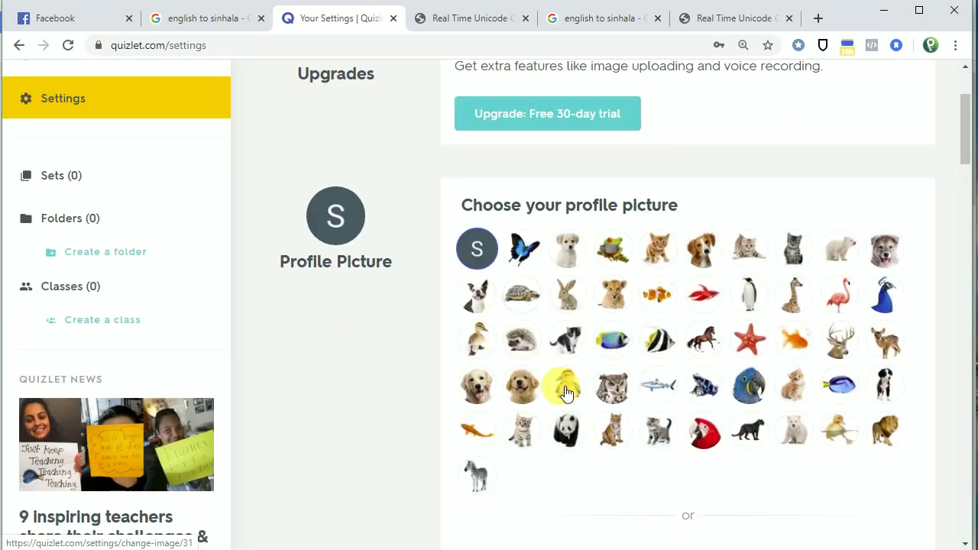
pyautogui.scroll(-2, 578, 371)
pyautogui.click(709, 412)
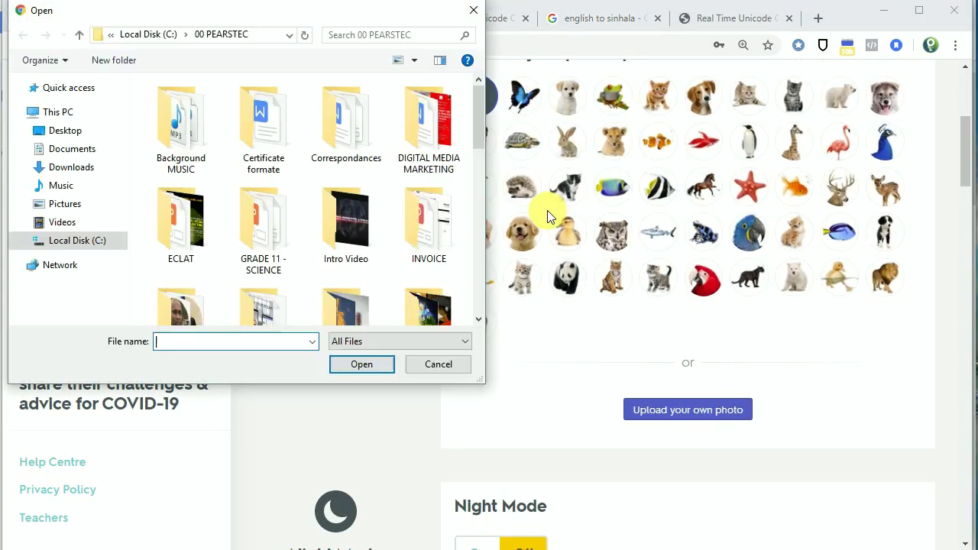
pyautogui.click(81, 133)
pyautogui.scroll(-2, 395, 211)
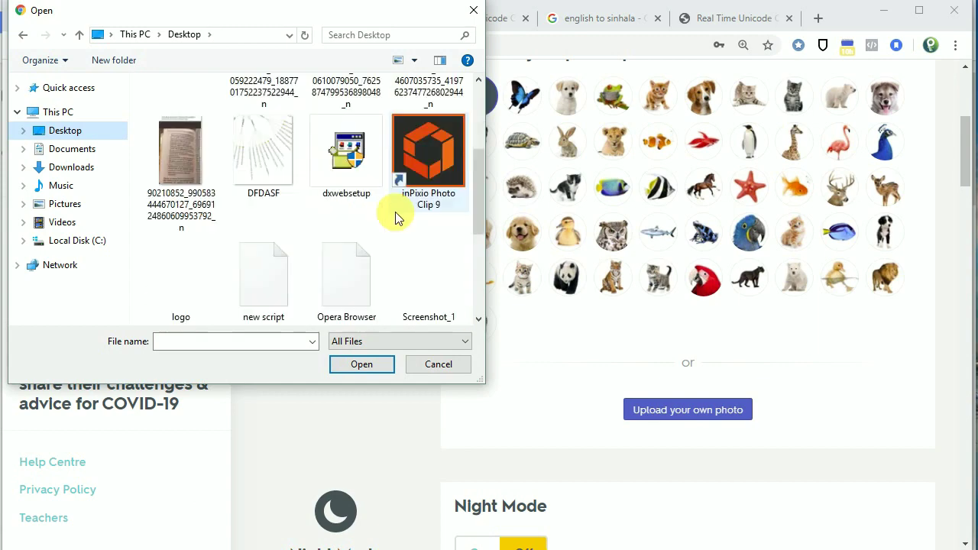
pyautogui.click(211, 277)
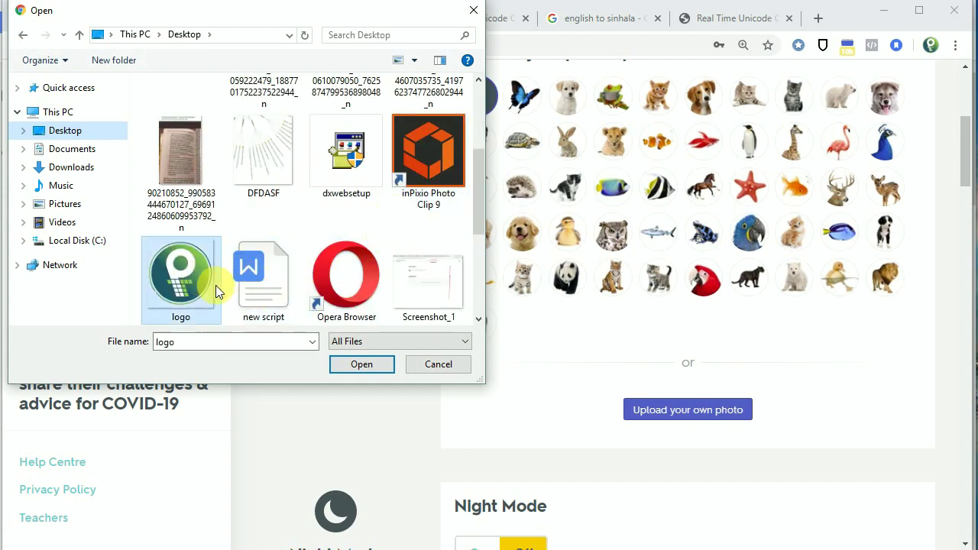
pyautogui.click(364, 364)
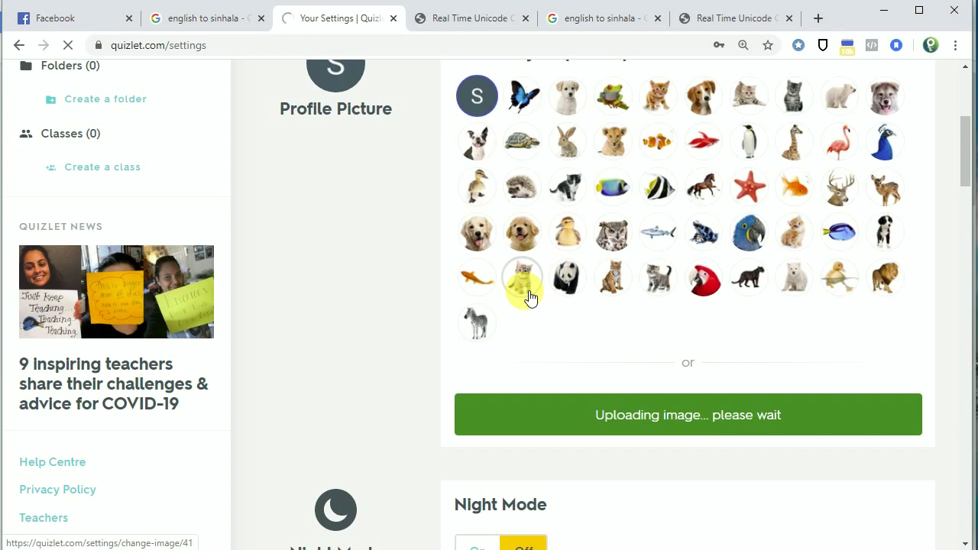
pyautogui.click(530, 298)
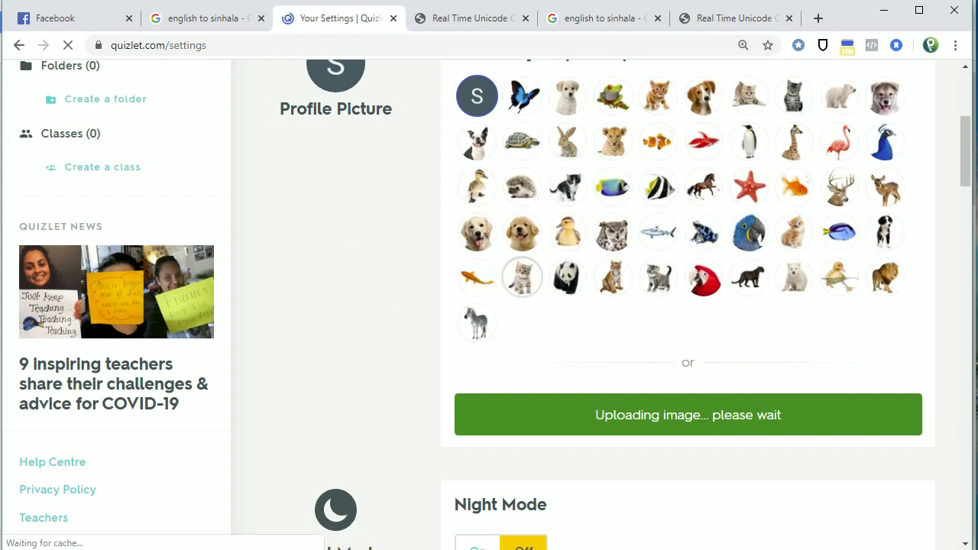
pyautogui.scroll(-1, 380, 372)
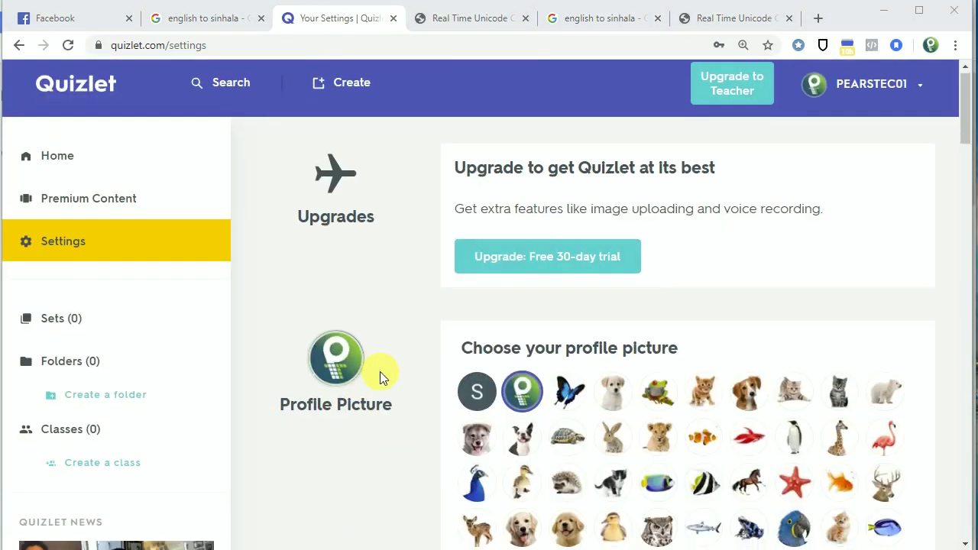
pyautogui.scroll(1, 380, 372)
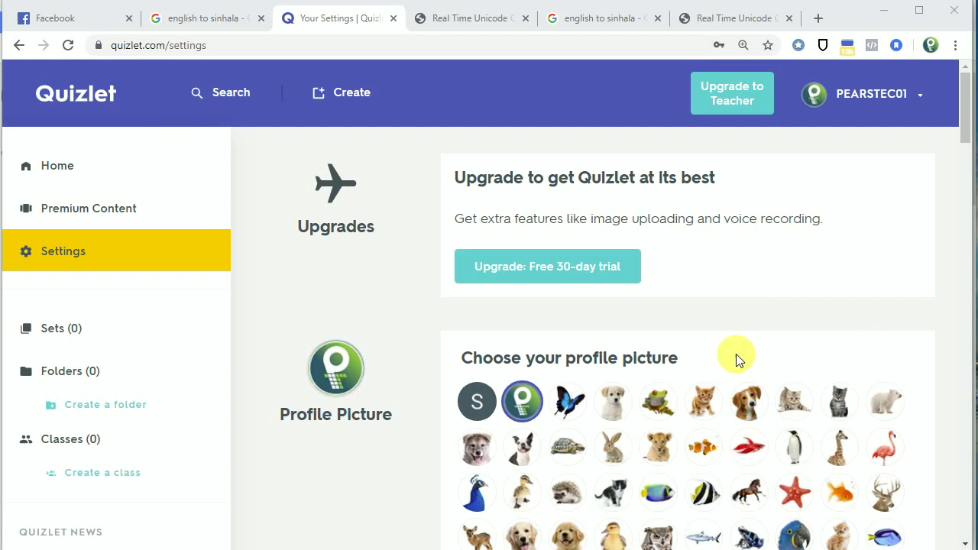
# - Examine the Quizlet Teacher upgrade page with its free trial and feature list, and return to the previous page
pyautogui.click(722, 109)
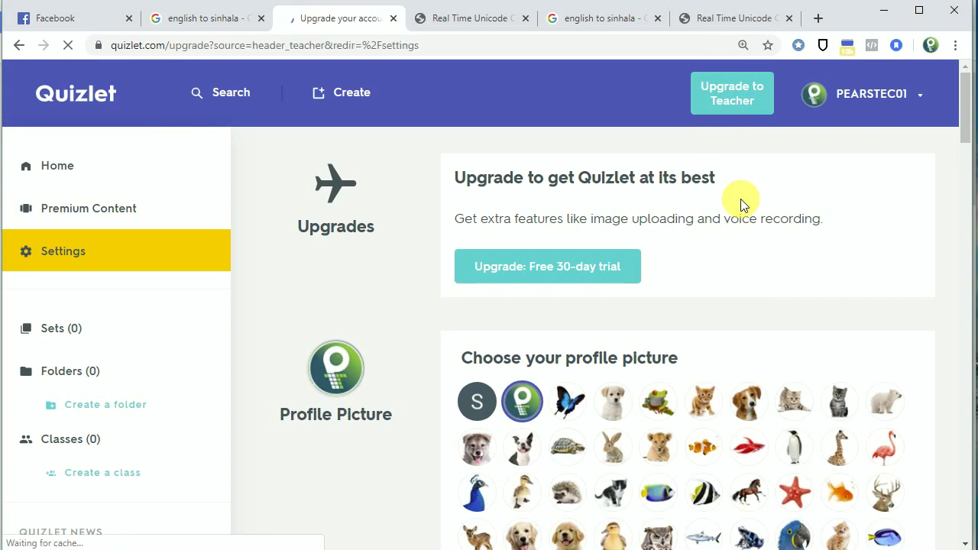
pyautogui.scroll(-1, 427, 394)
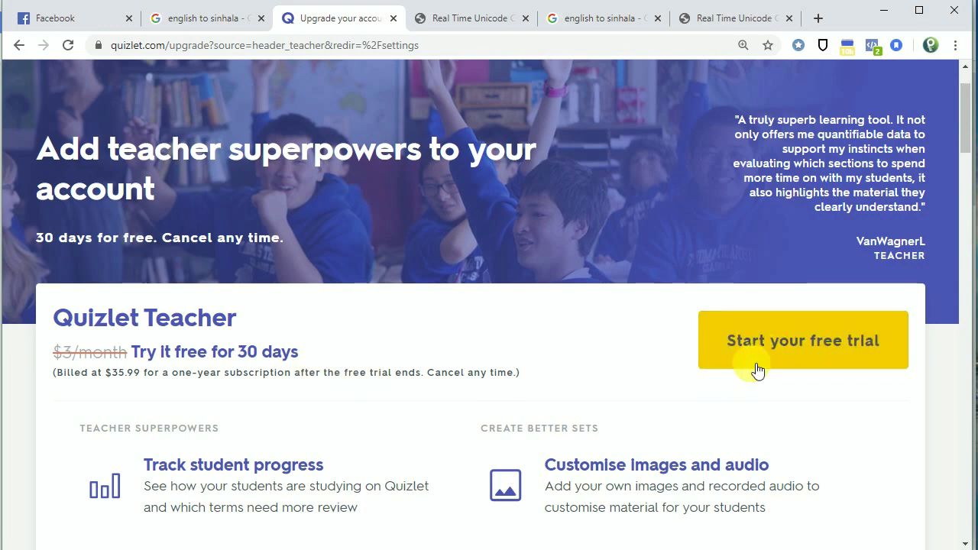
pyautogui.scroll(-1, 578, 413)
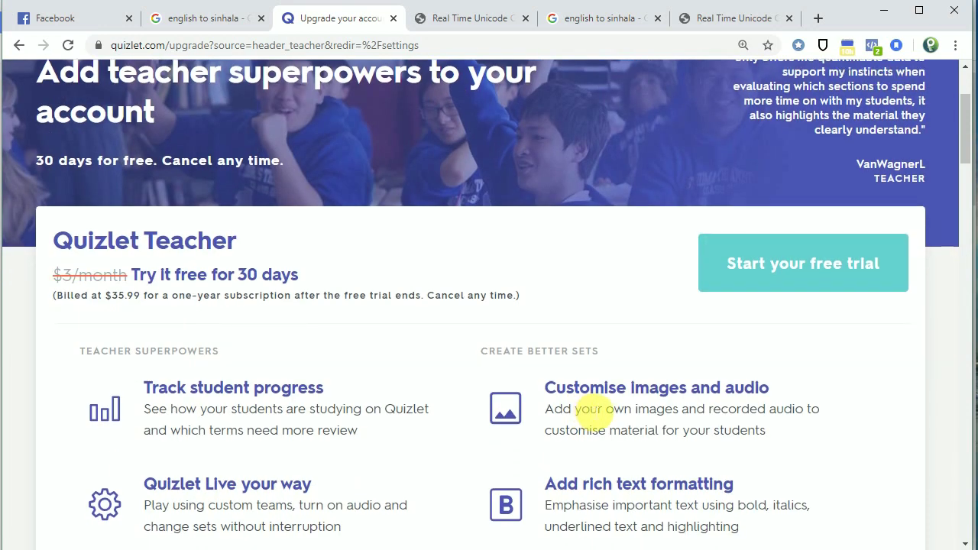
pyautogui.scroll(-2, 590, 412)
pyautogui.scroll(3, 589, 410)
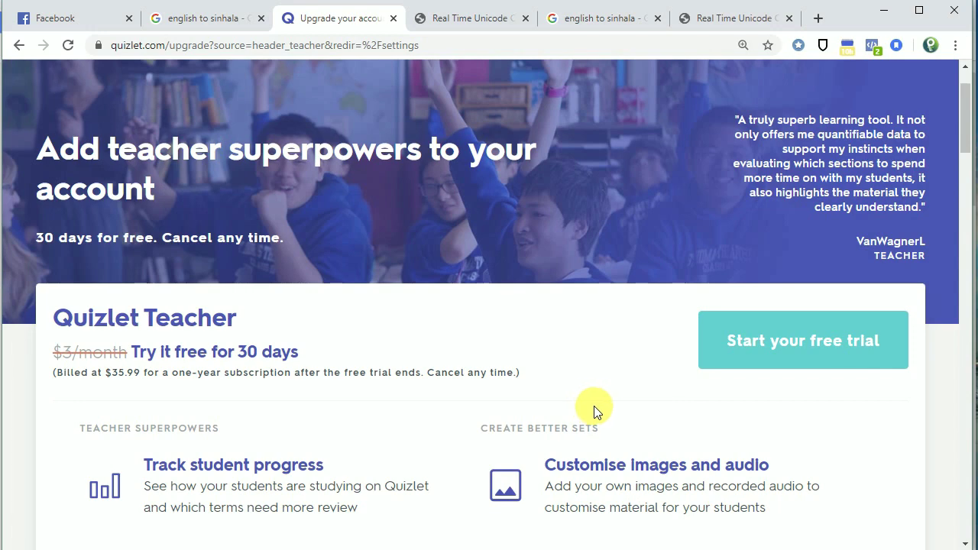
pyautogui.scroll(1, 594, 411)
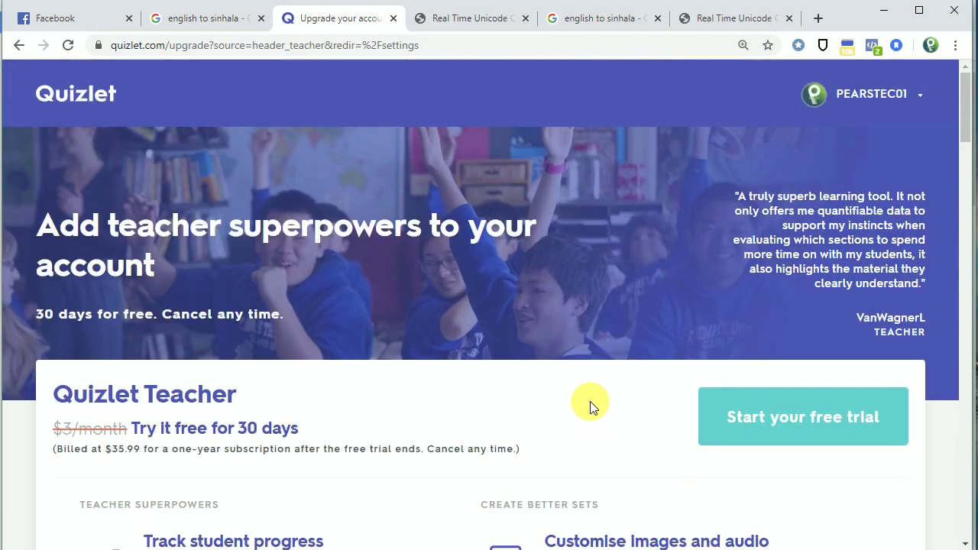
pyautogui.click(20, 45)
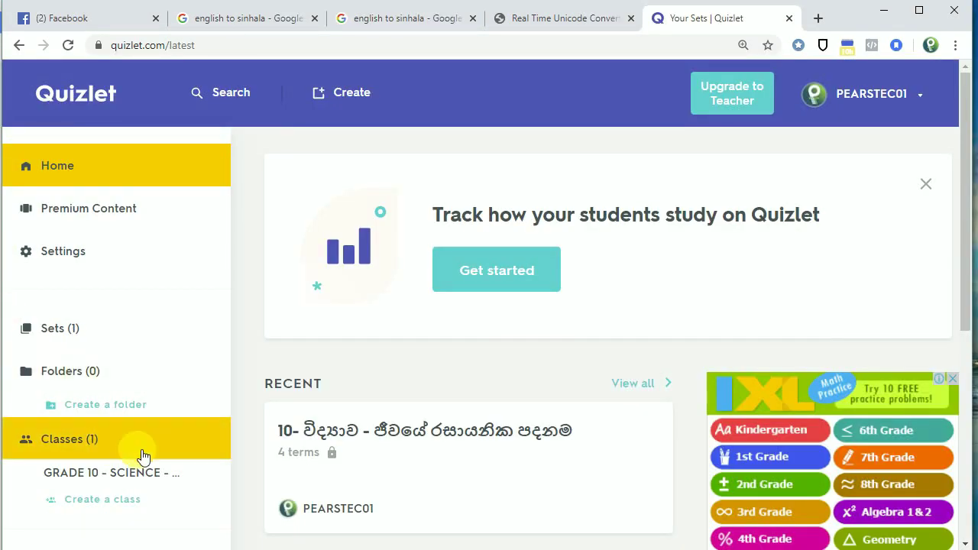
pyautogui.click(108, 508)
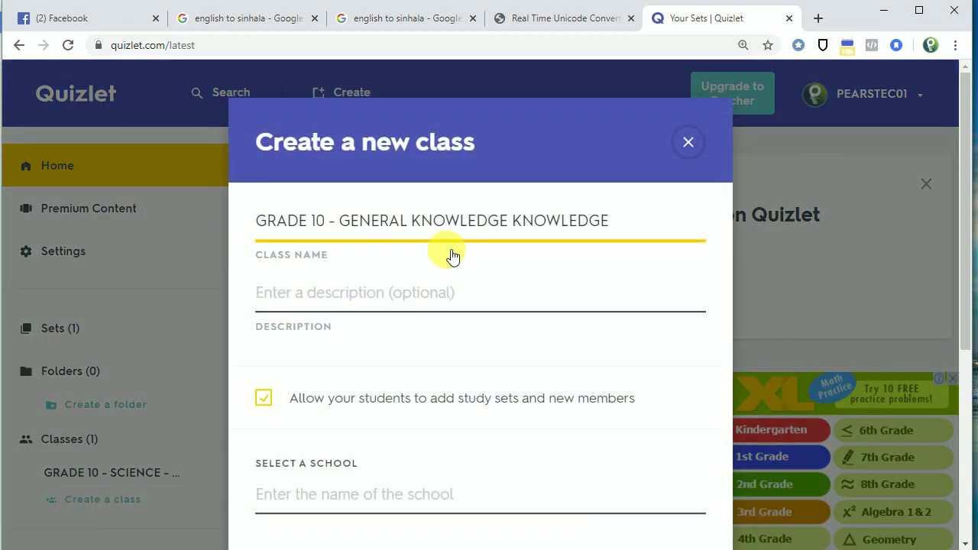
pyautogui.click(400, 220)
pyautogui.click(511, 220)
pyautogui.click(856, 223)
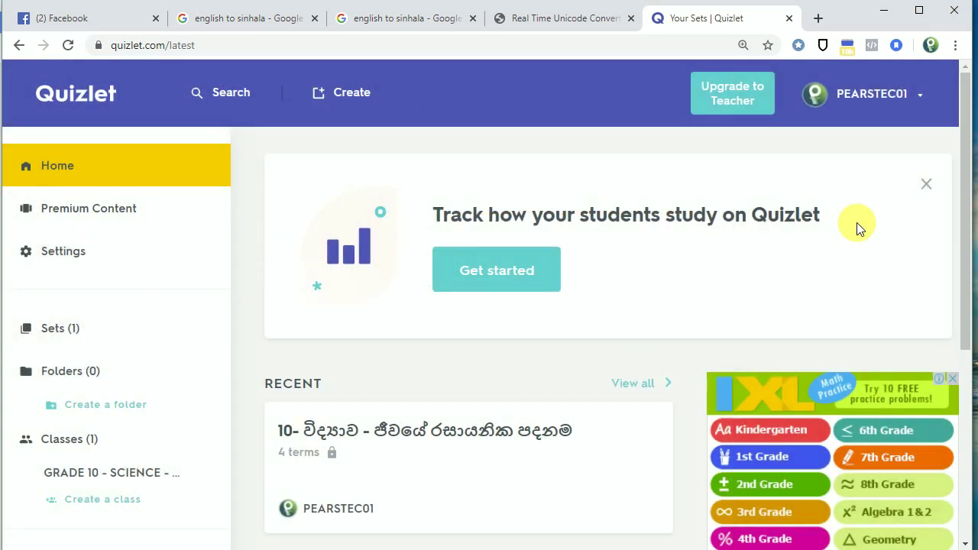
# - Name the new class GRADE 10 - GENERAL KNOWLEDGE, describe it as DESCRIPTION GOES HERE, and disallow students from adding study sets and members
pyautogui.click(120, 516)
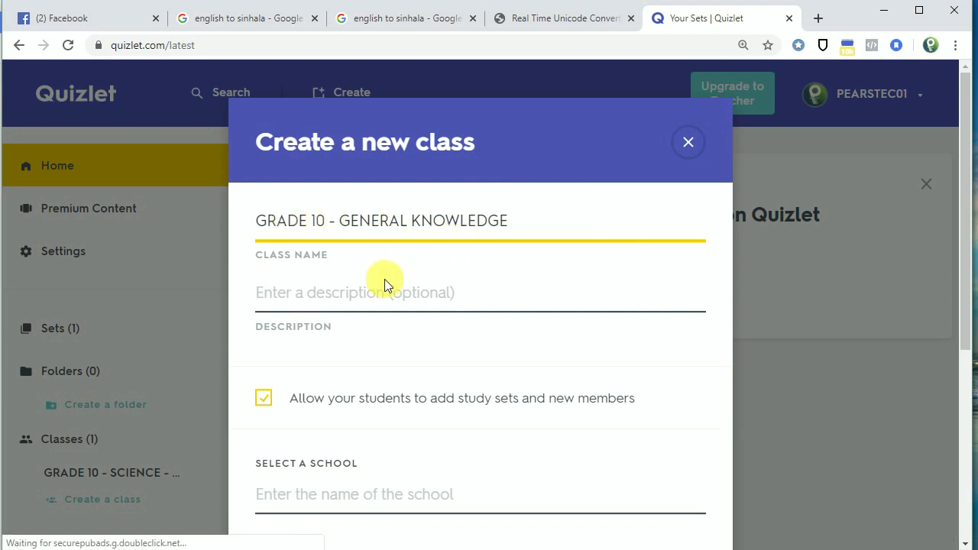
pyautogui.click(386, 302)
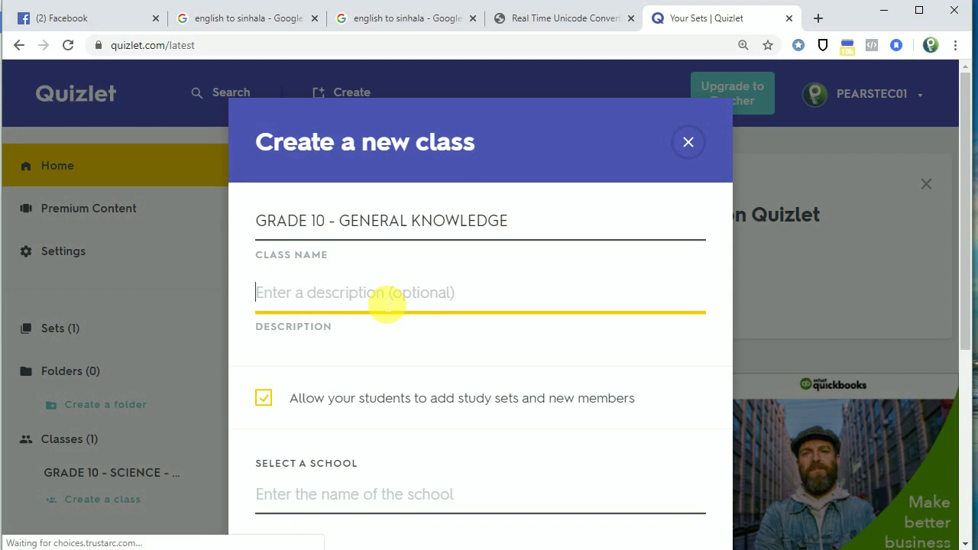
pyautogui.write('D')
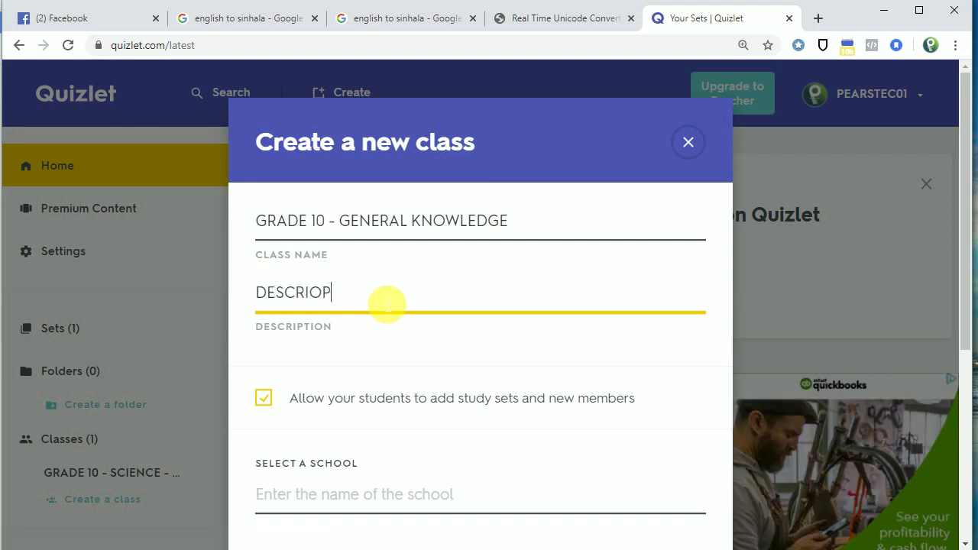
pyautogui.write('ESCRIPTION GOES HERE')
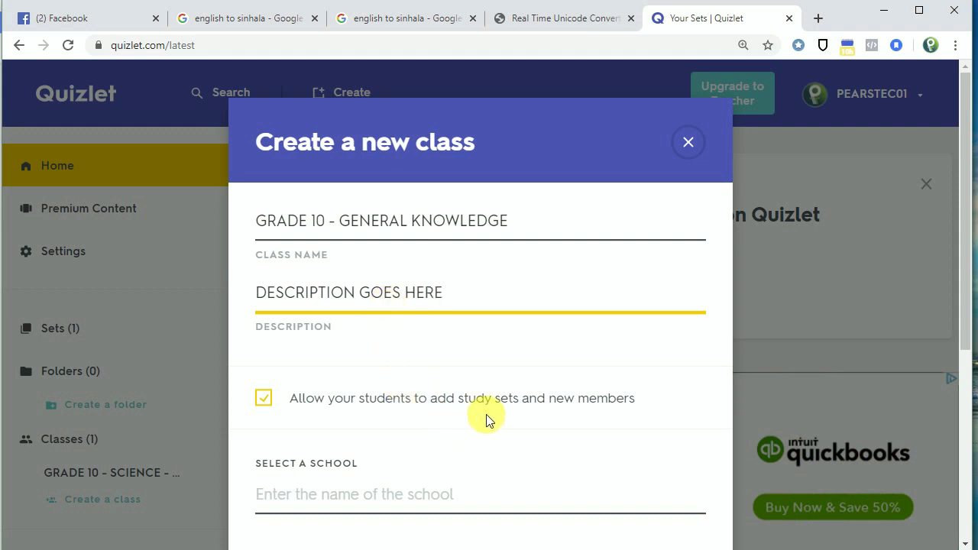
pyautogui.click(274, 410)
# - Find schools starting with "ST.", select St. Sylvester's College in Kandy, Sri Lanka, and create the class
pyautogui.scroll(-2, 382, 428)
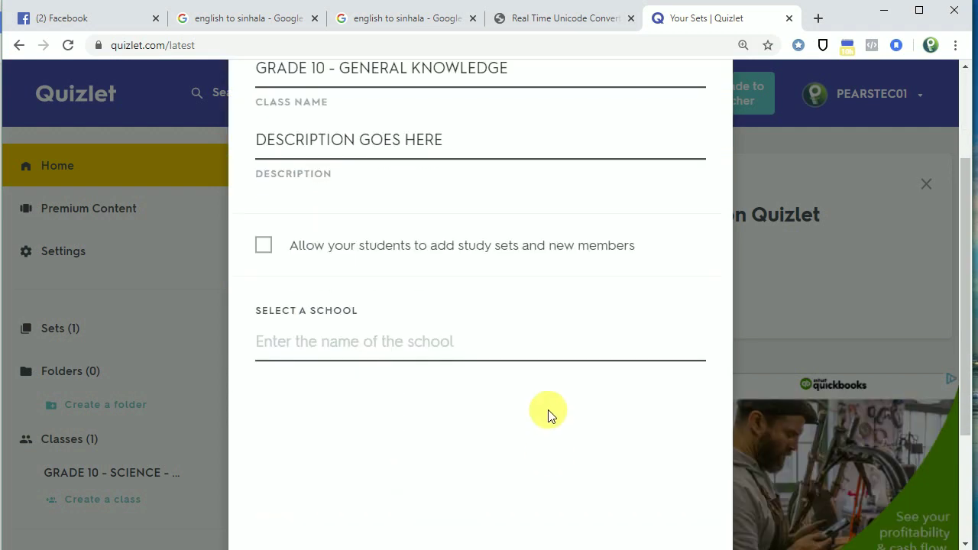
pyautogui.click(368, 351)
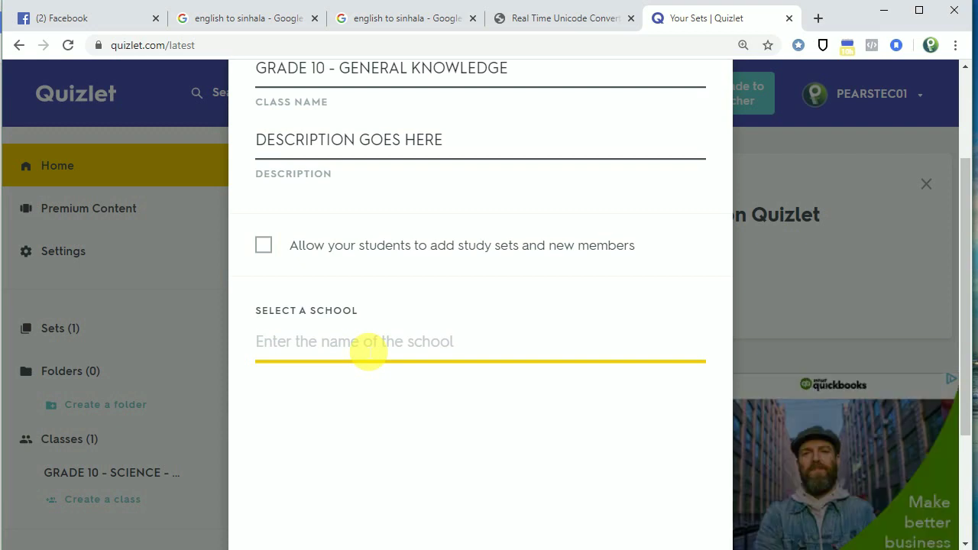
pyautogui.write('ST.')
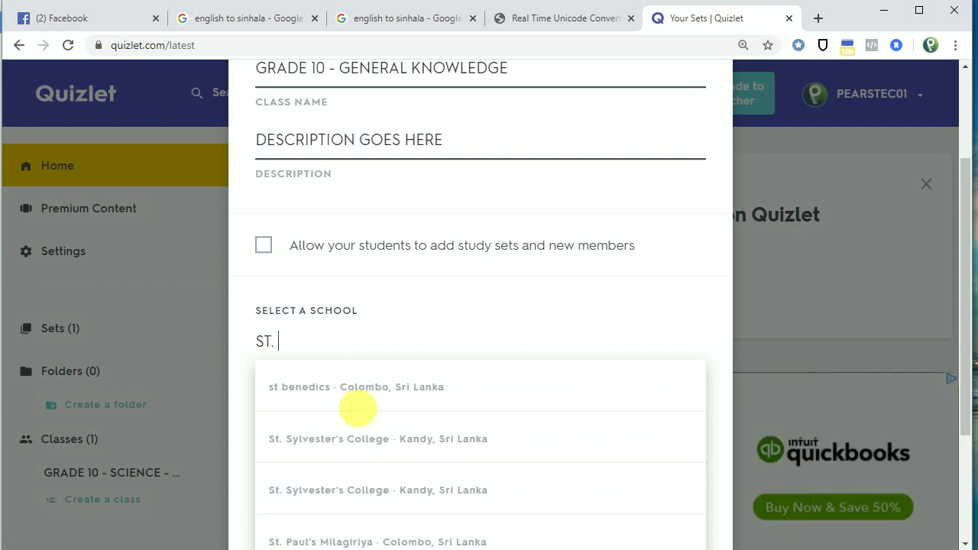
pyautogui.click(387, 453)
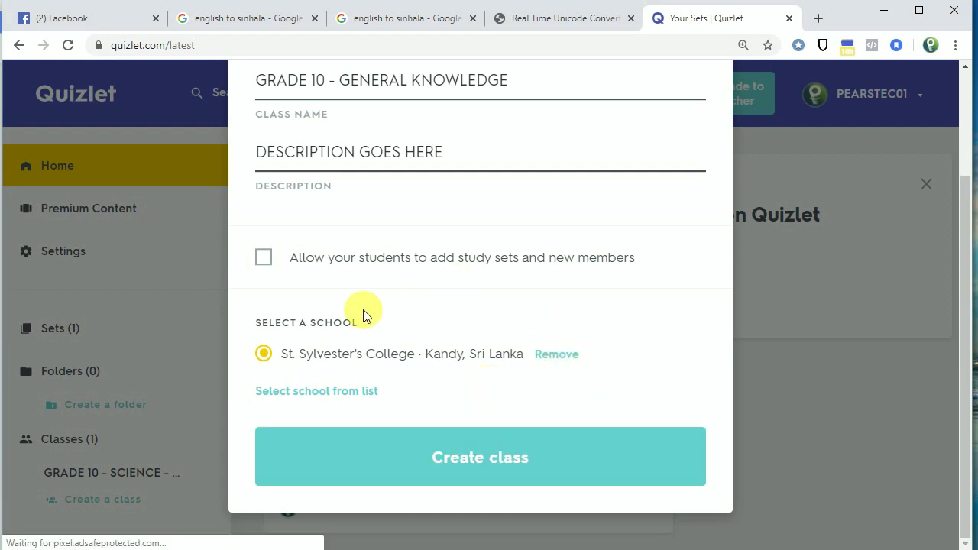
pyautogui.click(467, 474)
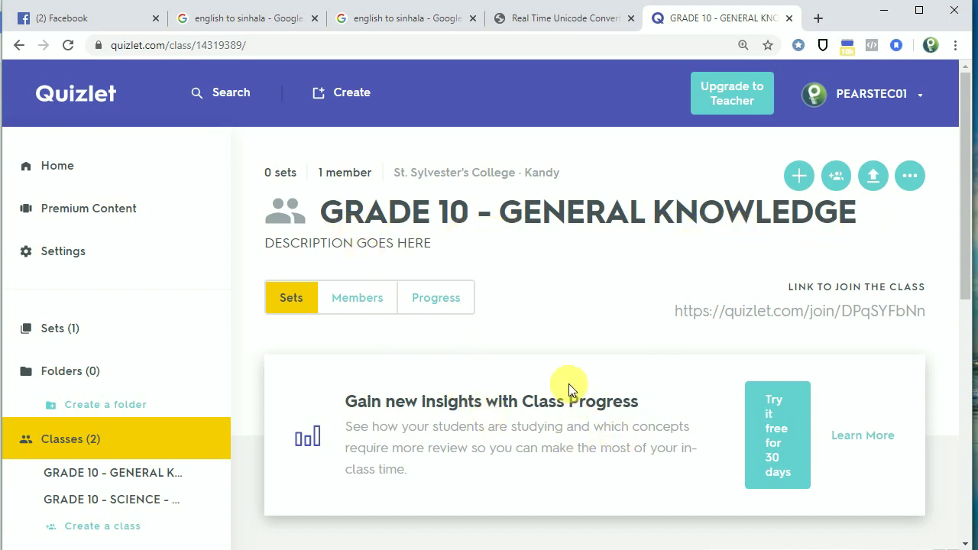
# - Examine the class page, its further options and the Add members form, and close the form without inviting anyone
pyautogui.scroll(-3, 568, 384)
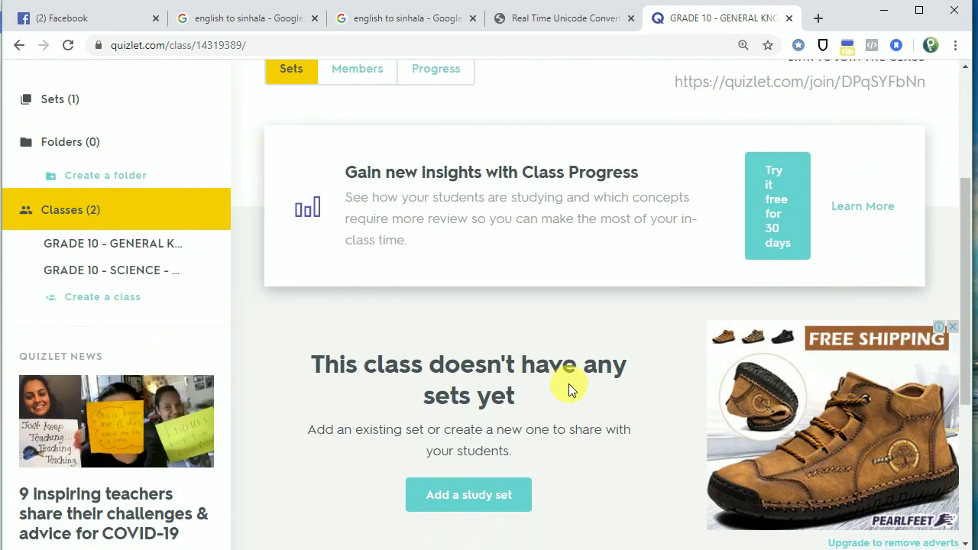
pyautogui.scroll(3, 568, 383)
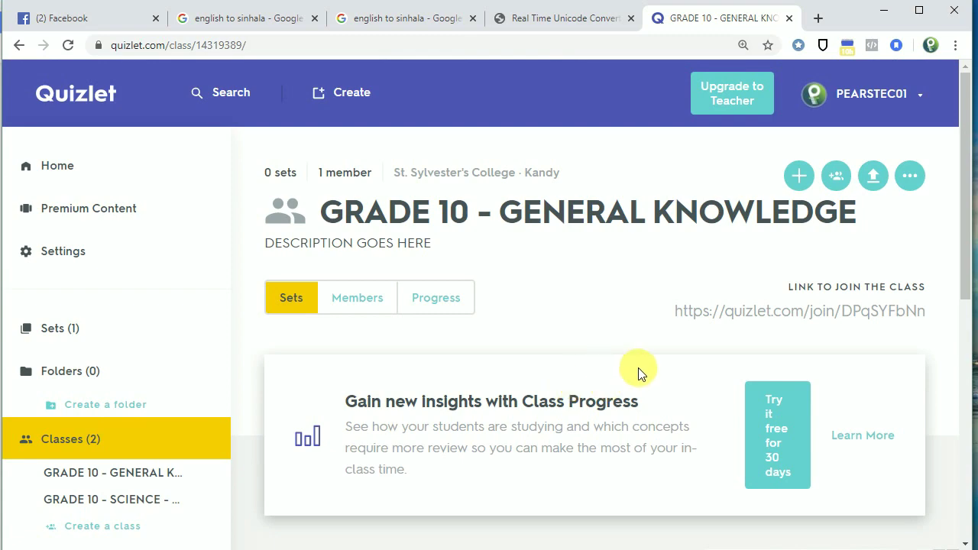
pyautogui.click(910, 176)
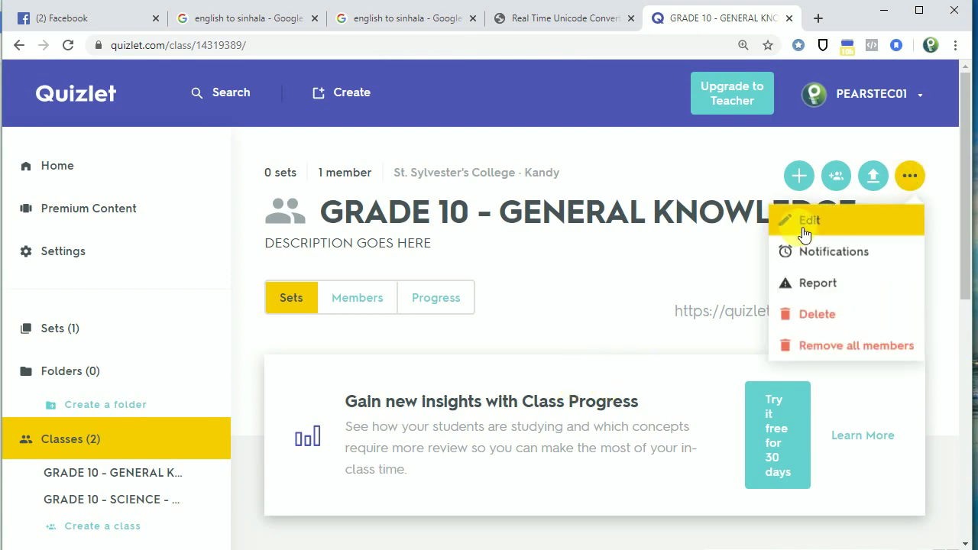
pyautogui.click(838, 174)
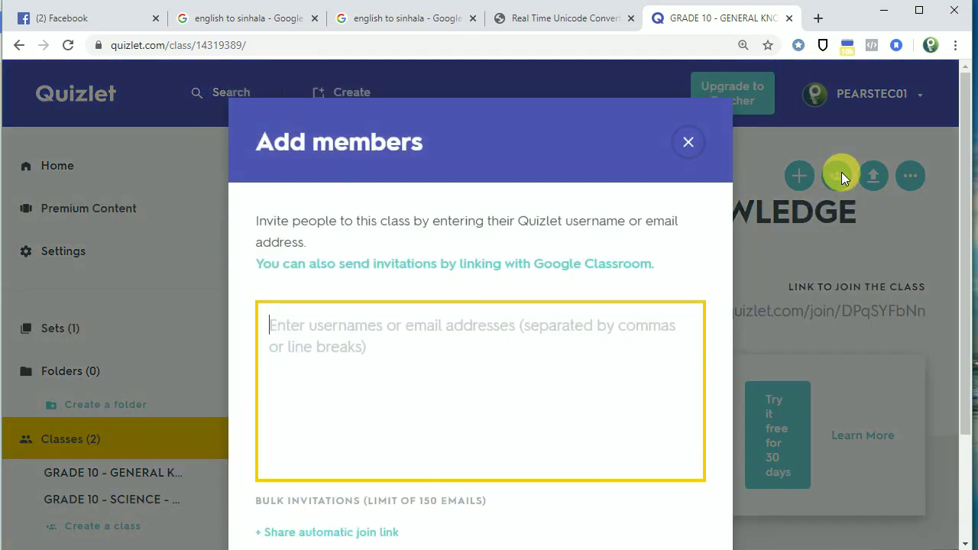
pyautogui.scroll(-1, 391, 431)
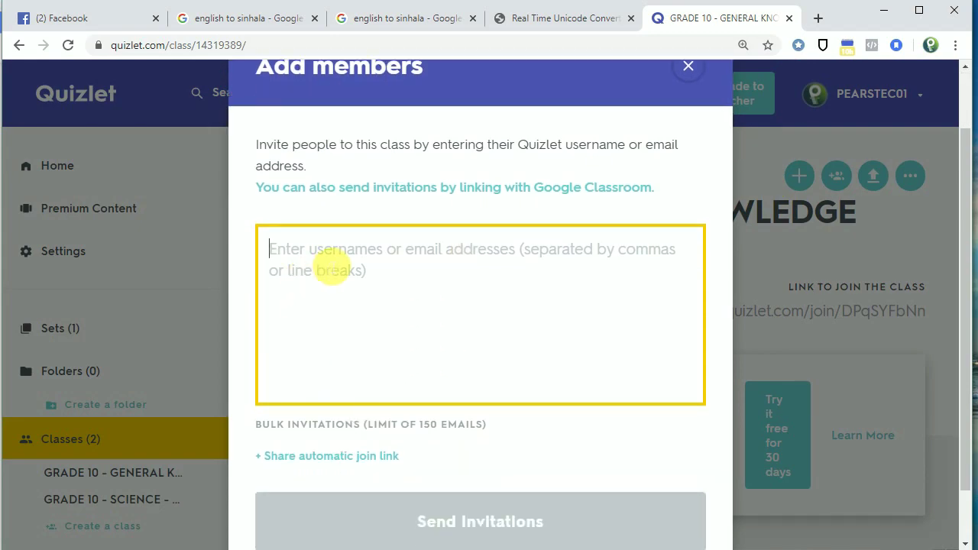
pyautogui.click(688, 66)
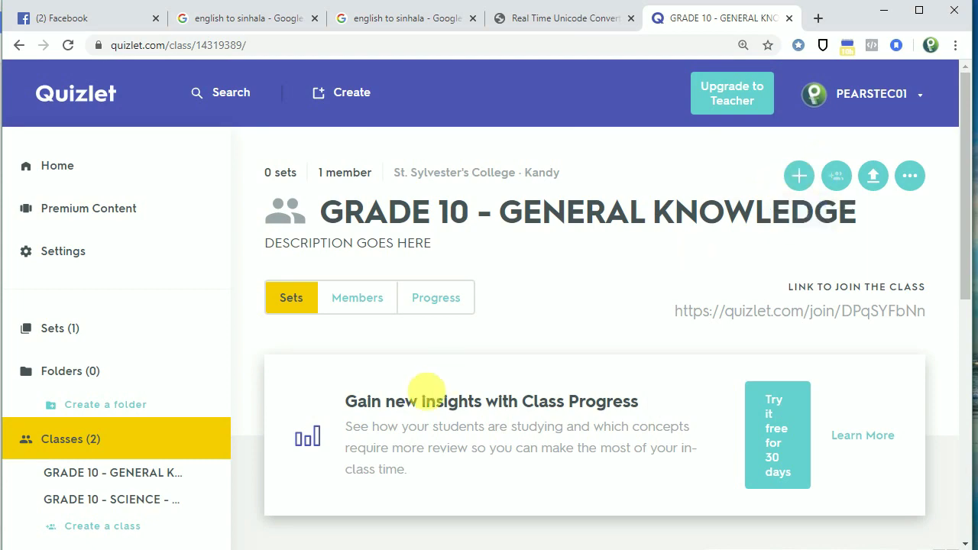
pyautogui.scroll(-4, 547, 348)
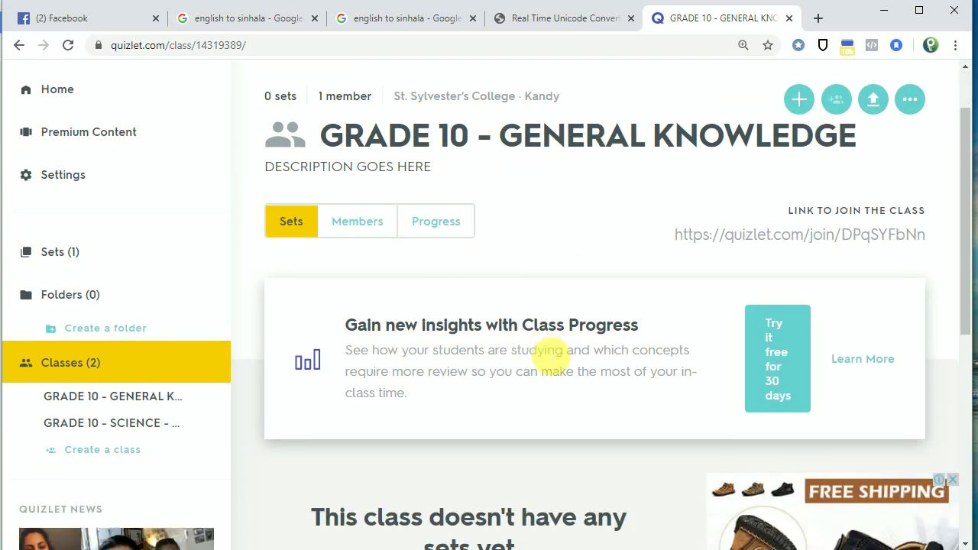
pyautogui.scroll(4, 547, 355)
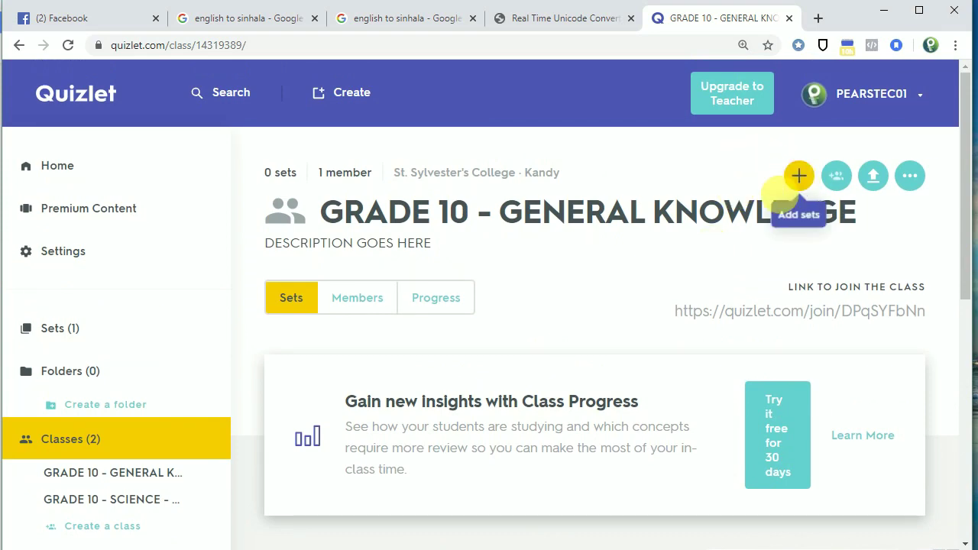
# - Check the class's Add a set dialog, close it, and open the form for creating a new study set
pyautogui.click(799, 175)
pyautogui.click(709, 149)
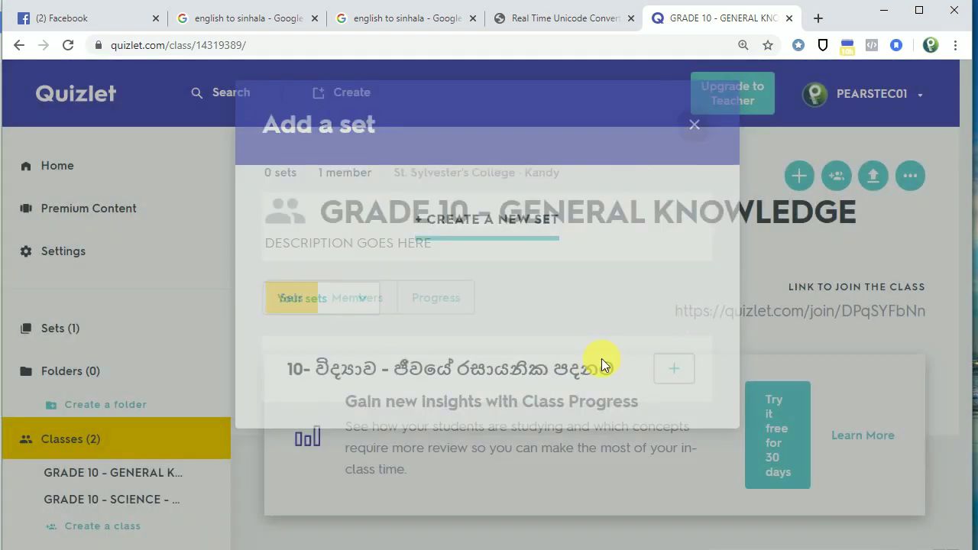
pyautogui.click(340, 92)
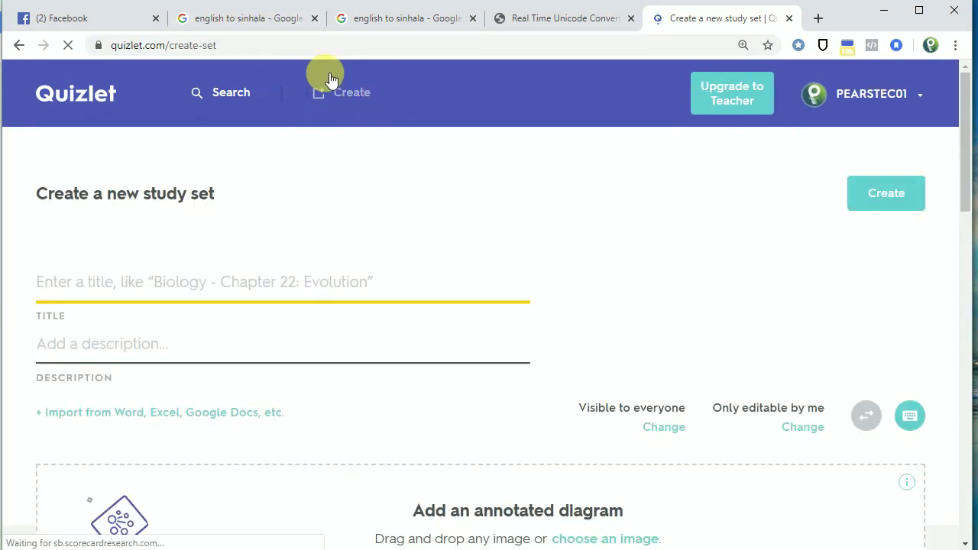
pyautogui.press('Print')
pyautogui.moveTo(293, 74); pyautogui.dragTo(408, 115)
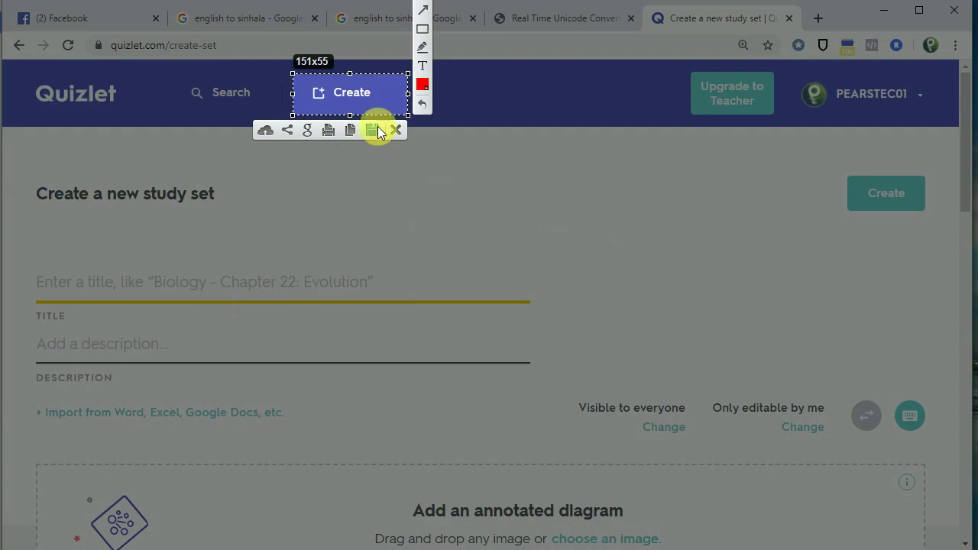
pyautogui.click(396, 130)
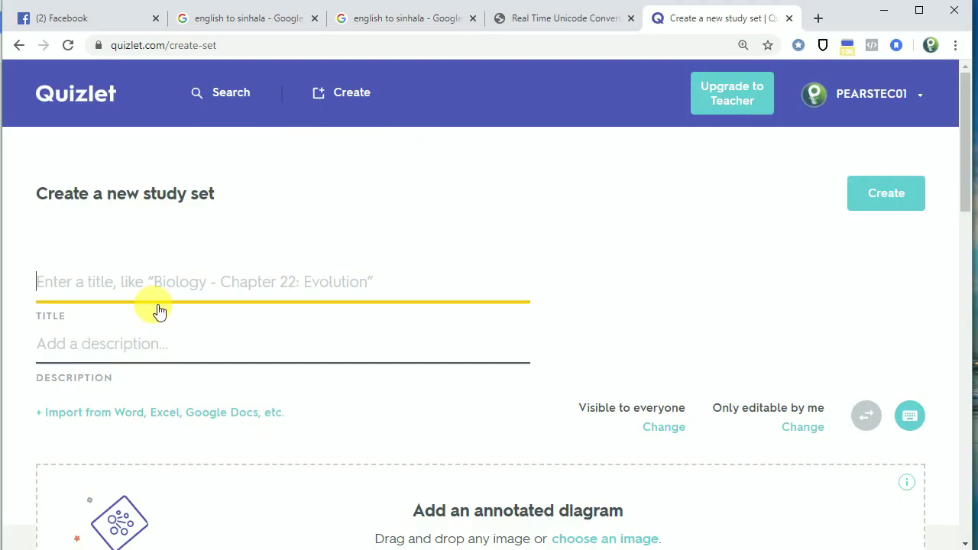
# - Title the study set "G10 - GK - CHAPTER 01" and give it the description "CAPITAL CITIES"
pyautogui.write('G')
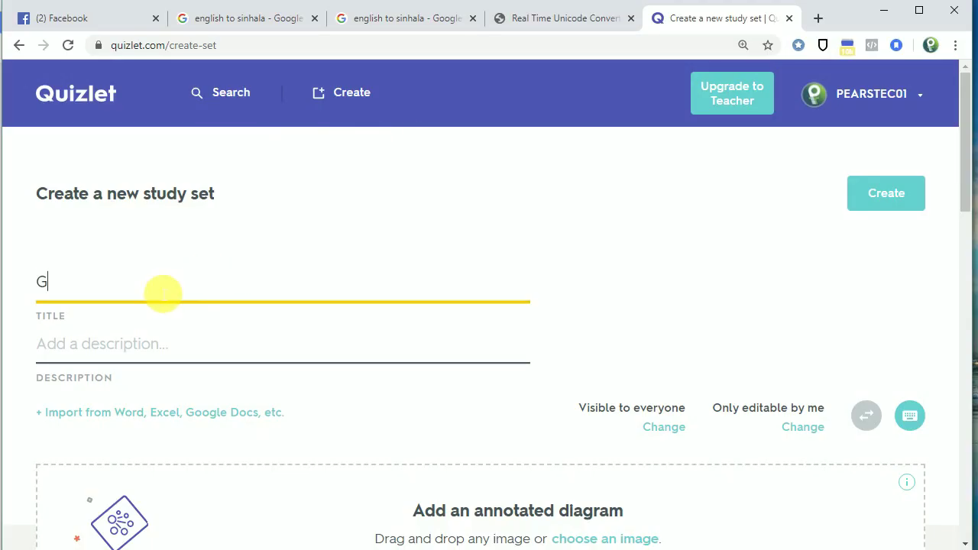
pyautogui.press('BackSpace')
pyautogui.write('GK - CHAPTER 01')
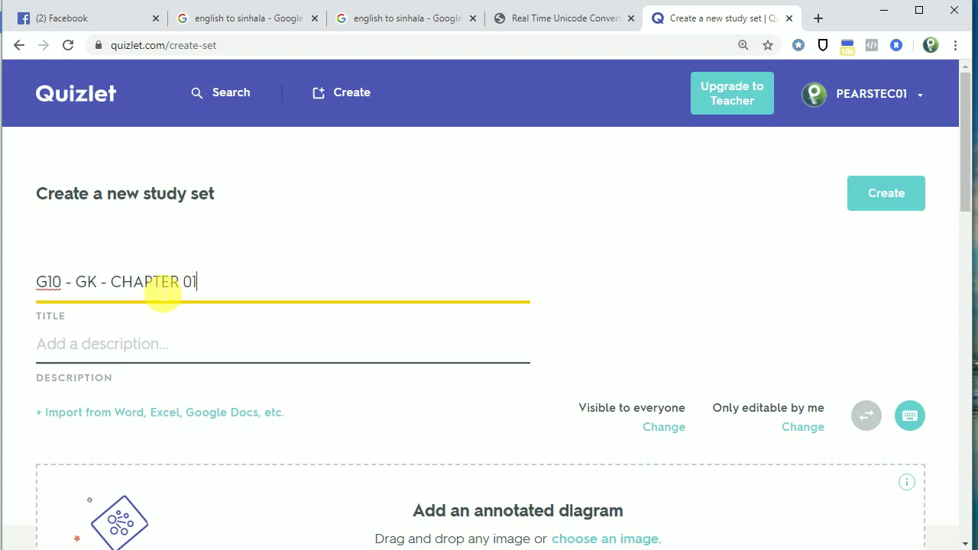
pyautogui.scroll(-1, 152, 294)
pyautogui.click(103, 284)
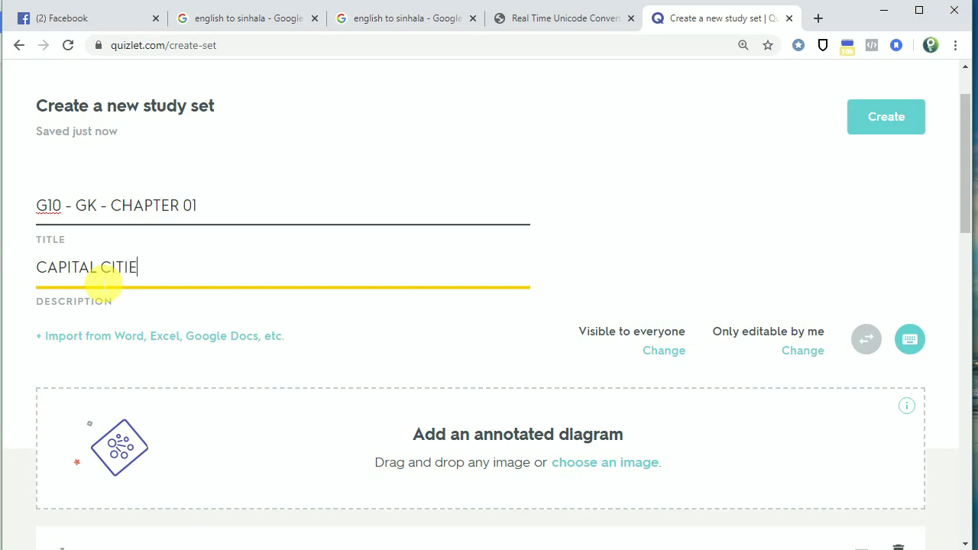
# - Restrict the study set's visibility to certain classes, choosing only GRADE 10 - GENERAL KNOWLEDGE, and save the options
pyautogui.scroll(-3, 99, 281)
pyautogui.scroll(4, 99, 279)
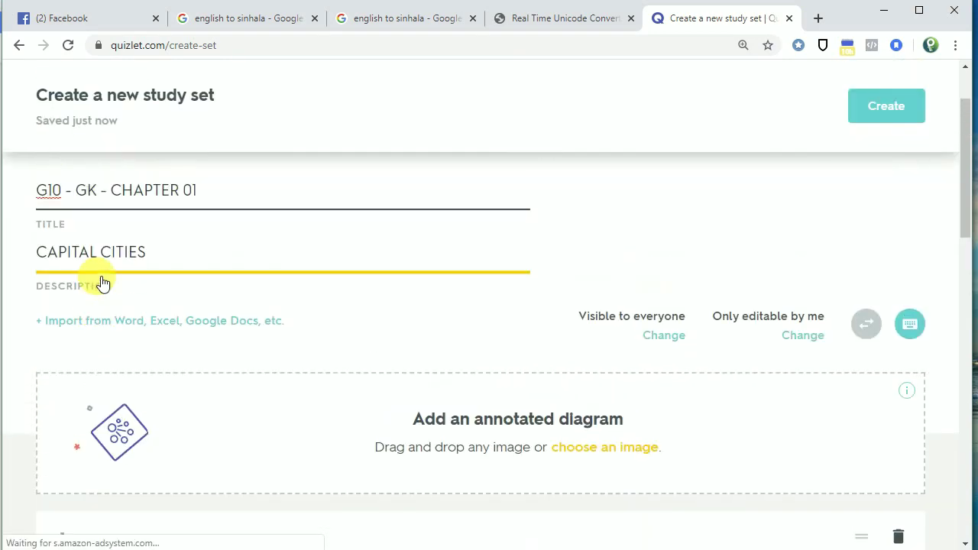
pyautogui.click(662, 428)
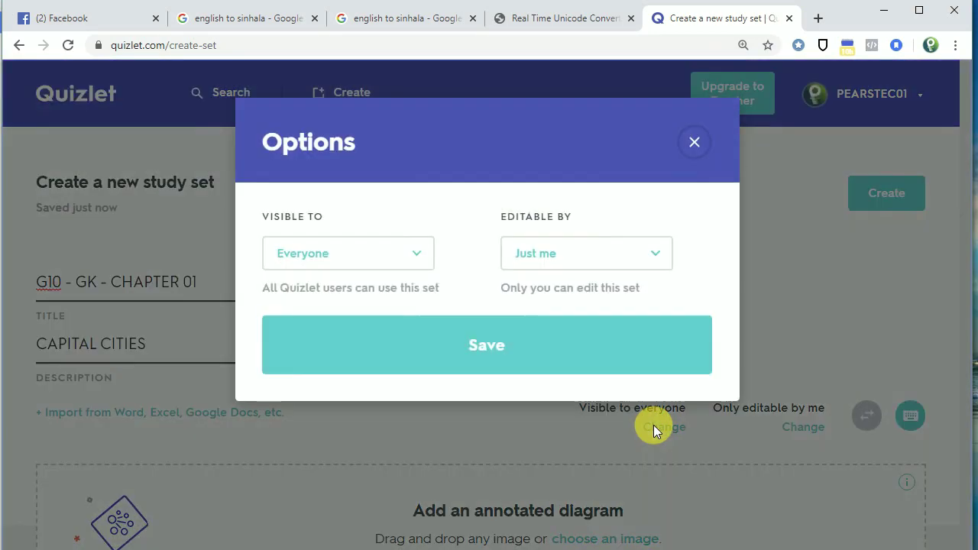
pyautogui.click(342, 261)
pyautogui.click(336, 294)
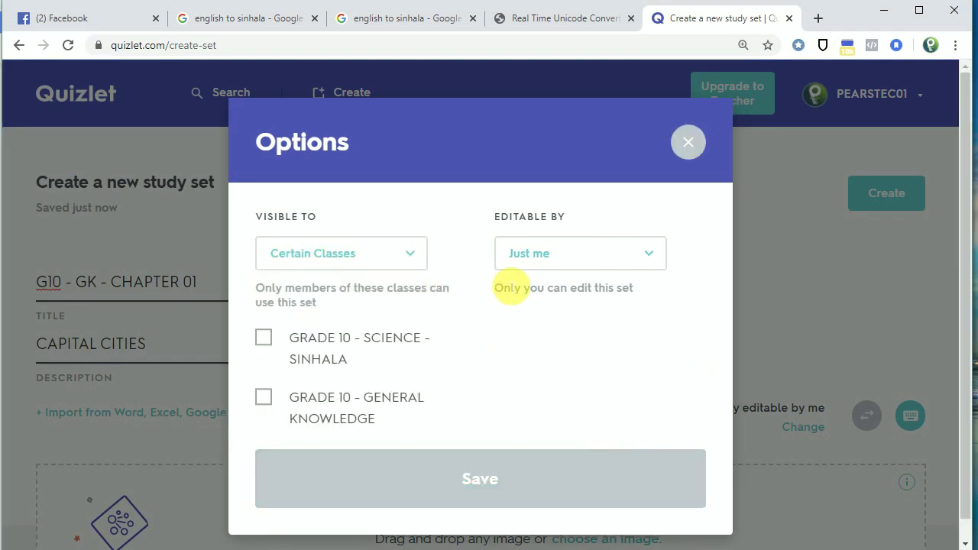
pyautogui.click(264, 399)
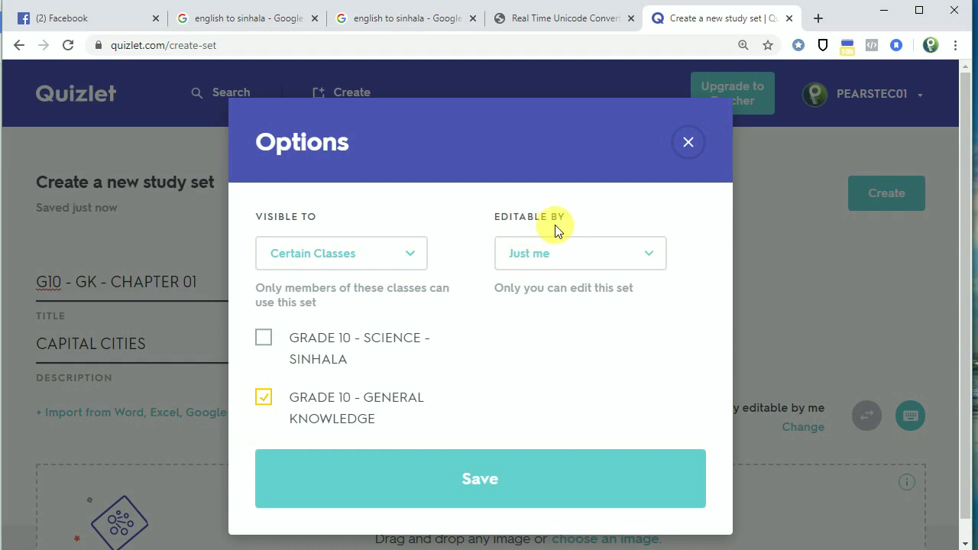
pyautogui.click(495, 474)
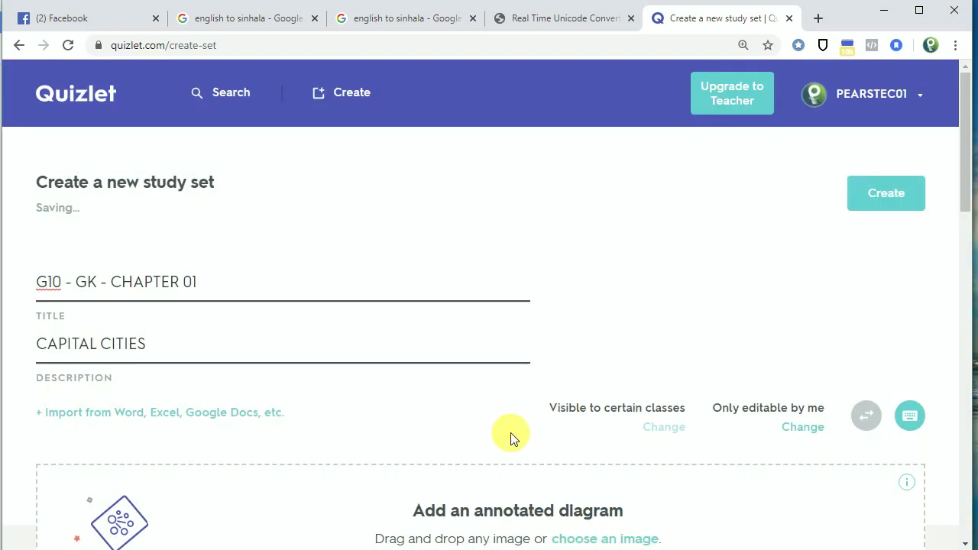
# - Enter "What is the capital of Sri Lanka" as the definition of the first card
pyautogui.scroll(-3, 511, 438)
pyautogui.scroll(-3, 518, 441)
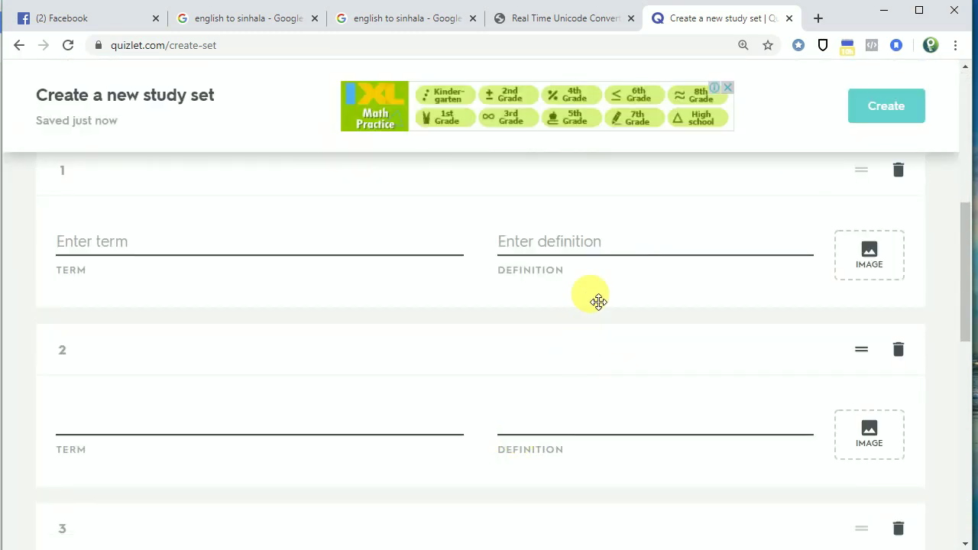
pyautogui.click(590, 239)
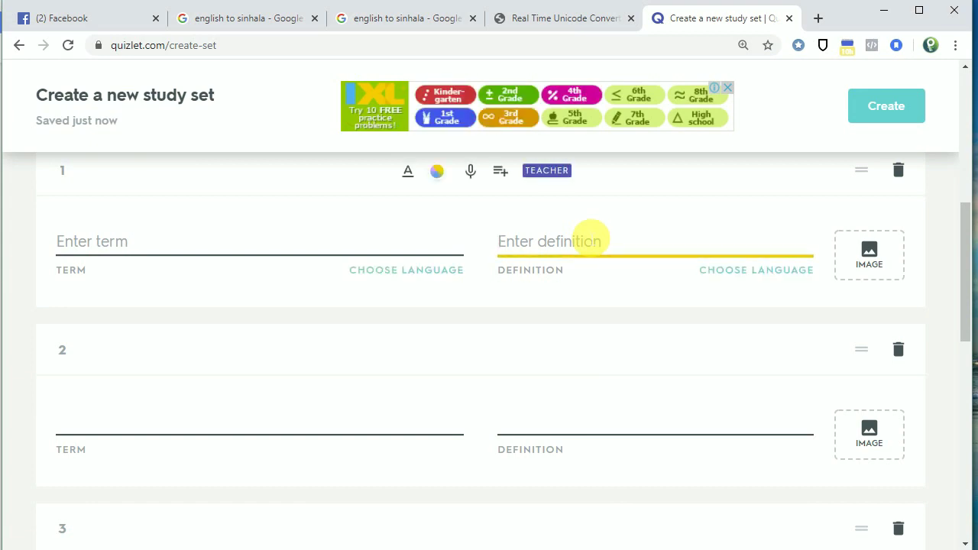
pyautogui.write('W')
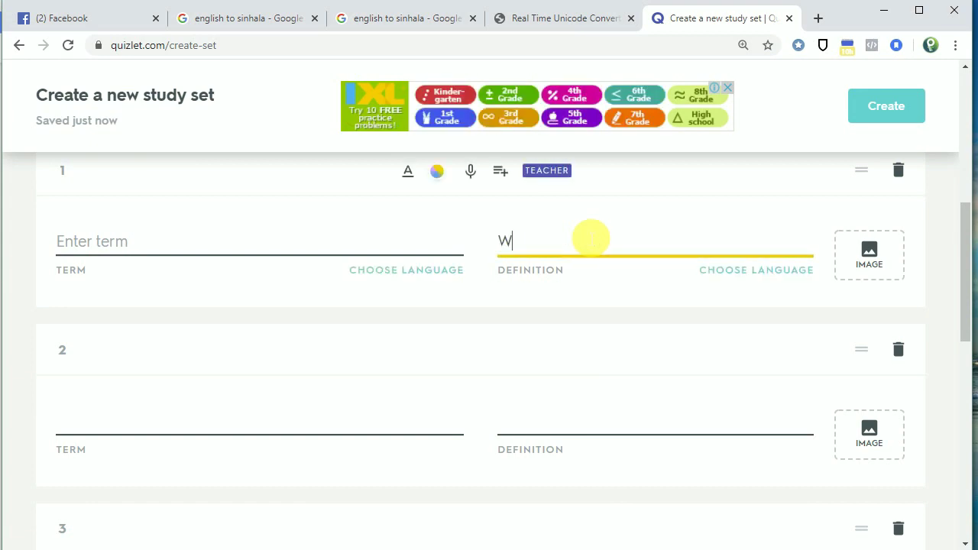
pyautogui.write('hat is the capital ')
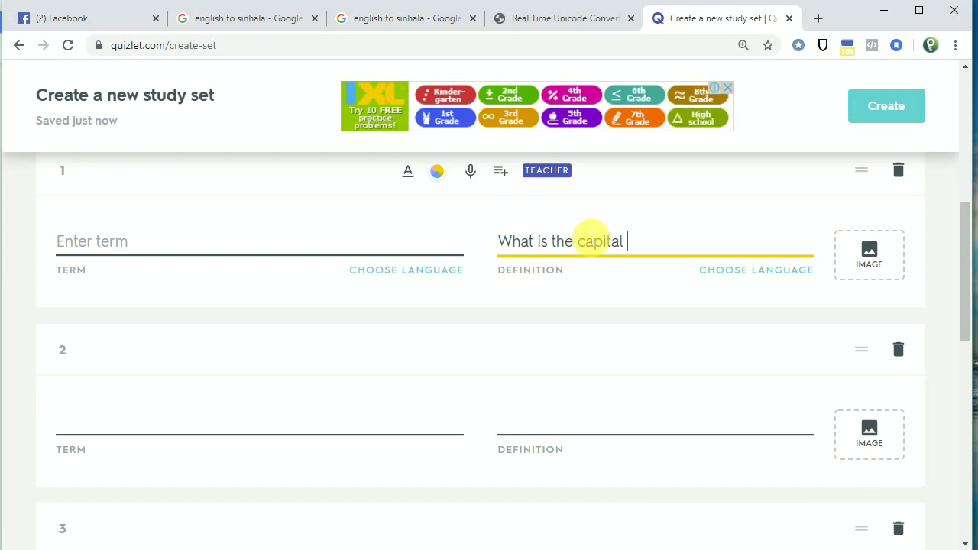
pyautogui.write('of Sri Lanka')
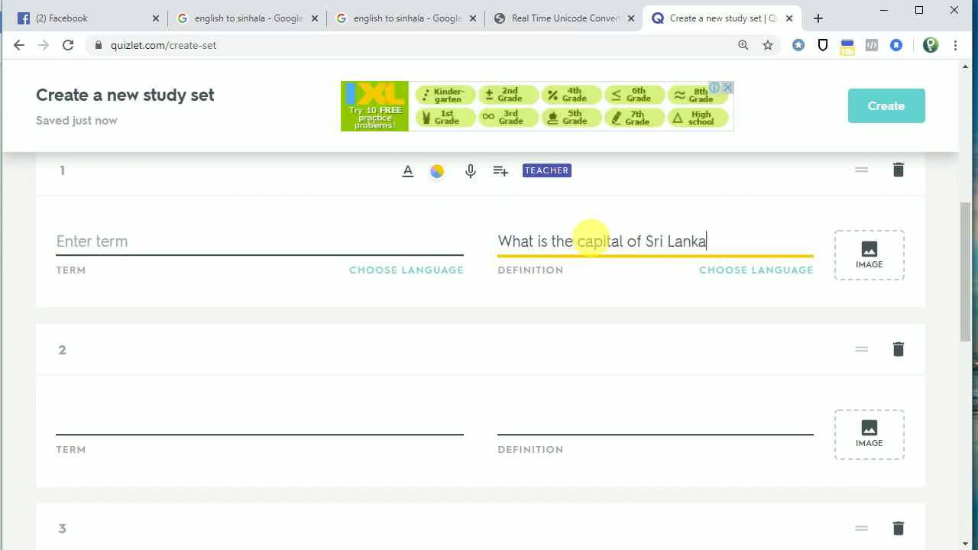
# - Fill in the first card's term with the suggested answer "Sri Jayawardenepura Kotte"
pyautogui.click(236, 245)
pyautogui.write('J')
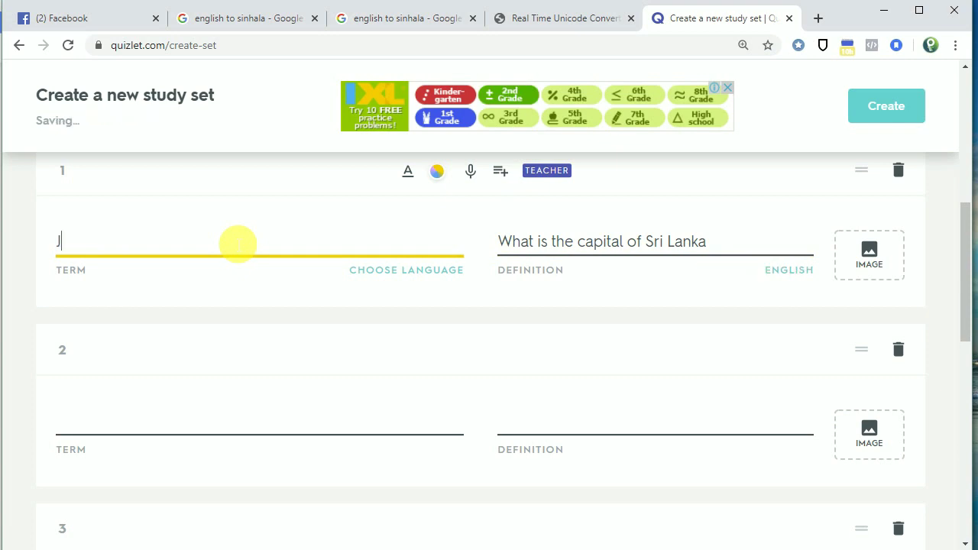
pyautogui.press('BackSpace')
pyautogui.write('Sri ')
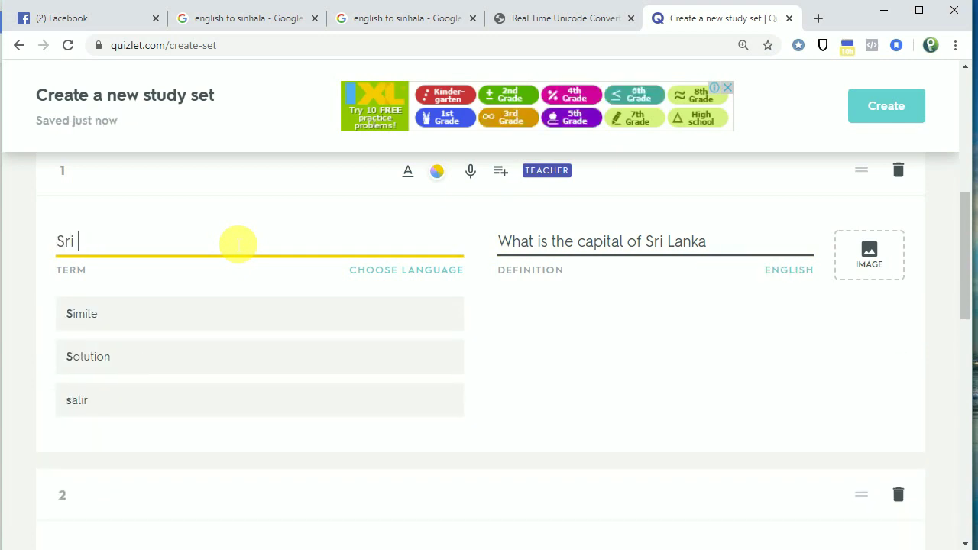
pyautogui.write('Jayaw')
pyautogui.press('BackSpace')
pyautogui.write('yaw')
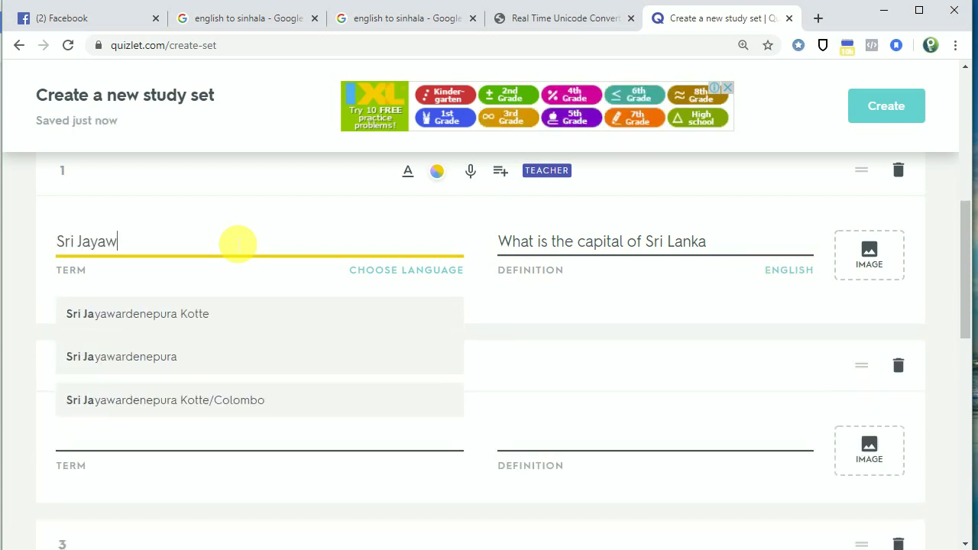
pyautogui.click(185, 319)
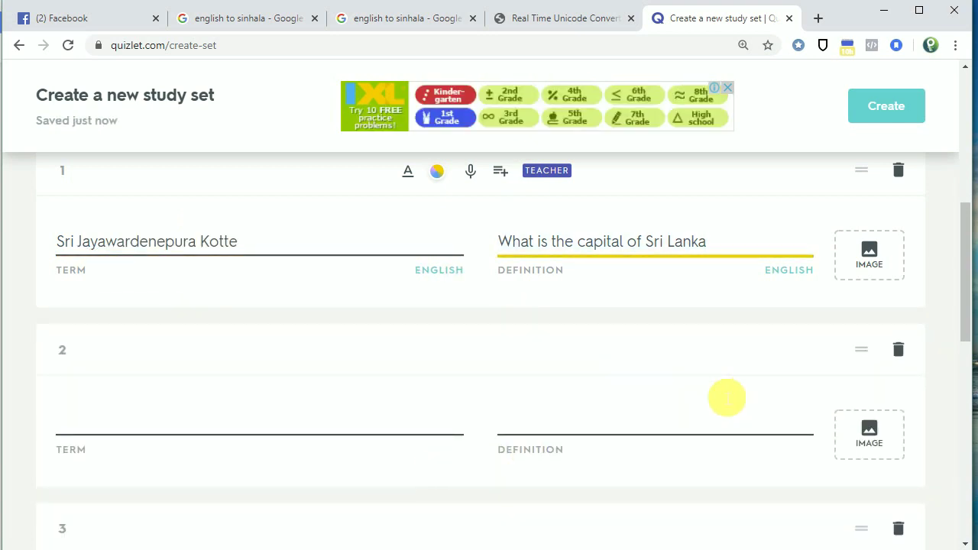
# - Fill in card 2 with the definition "What is the capital of India" and the term "Delhi"
pyautogui.click(631, 430)
pyautogui.write('Wha')
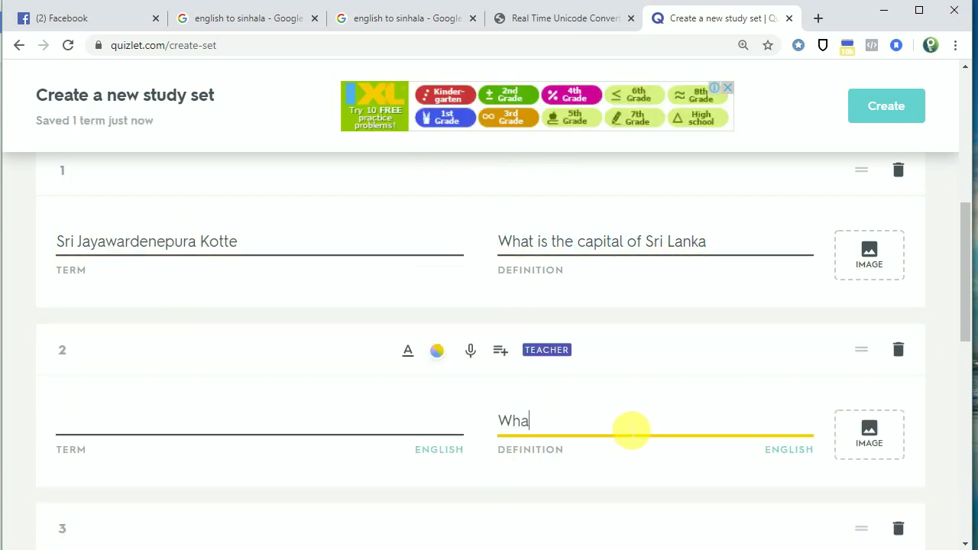
pyautogui.write('t is the capital of India')
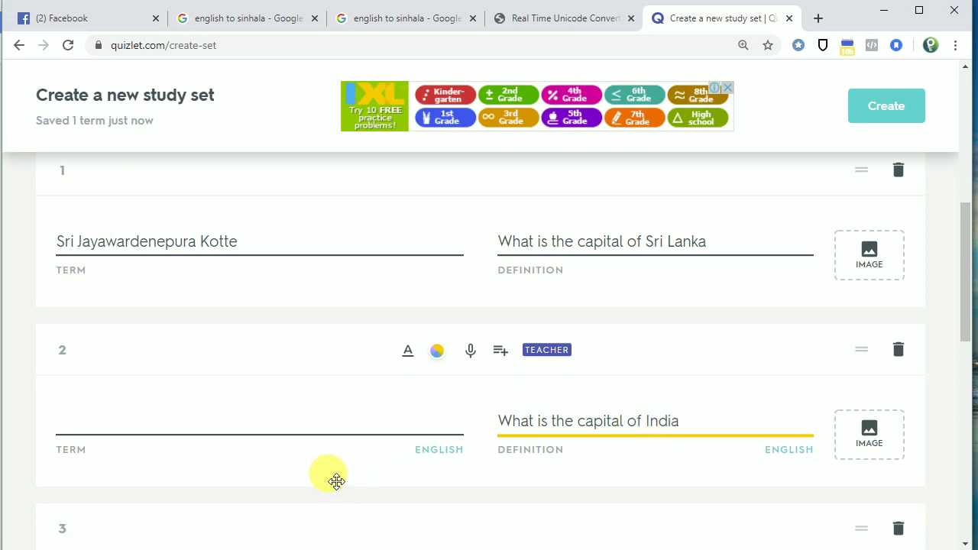
pyautogui.click(267, 430)
pyautogui.write('Delhi')
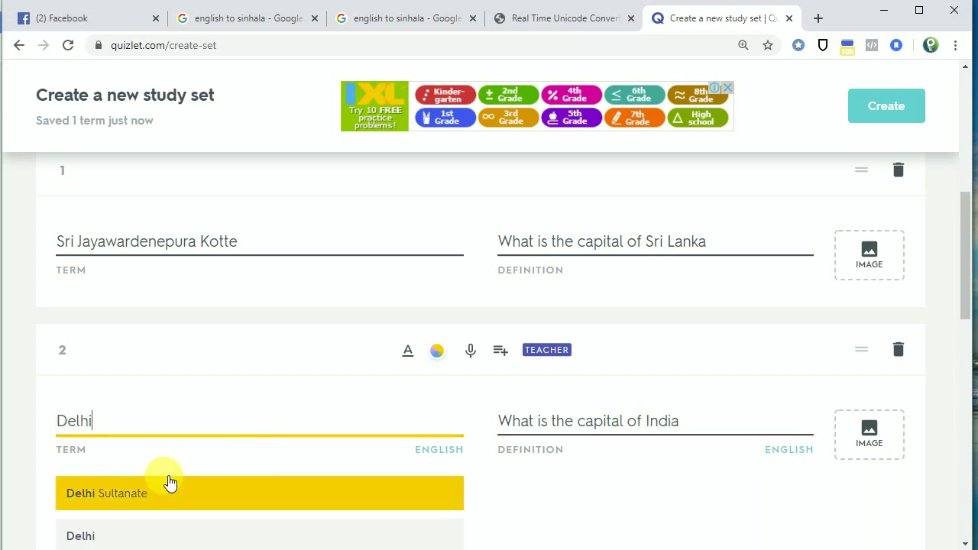
pyautogui.scroll(-1, 170, 484)
pyautogui.click(119, 460)
pyautogui.write('?')
# - Fill in card 3 with the definition "What is the capital of Pakistan" and the term "Islamabad"
pyautogui.scroll(-2, 443, 426)
pyautogui.click(566, 343)
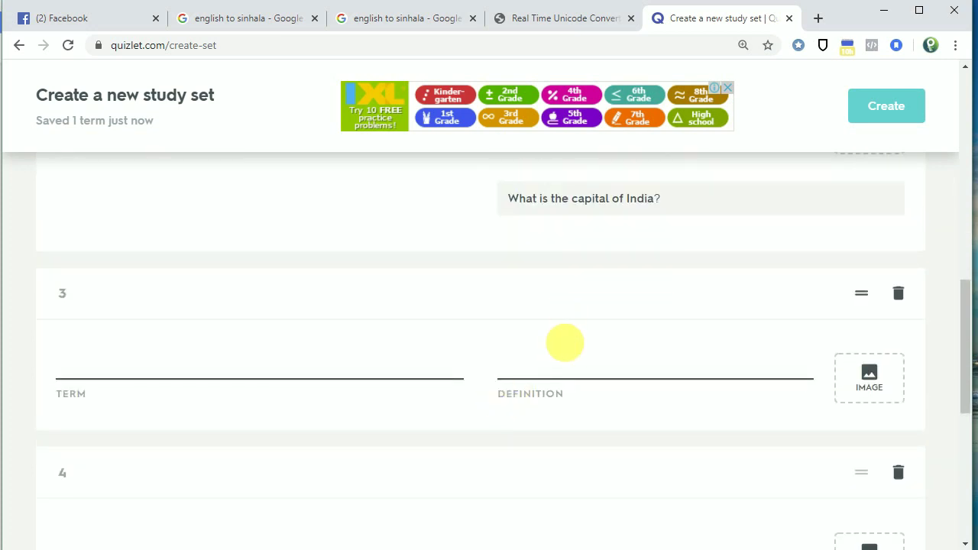
pyautogui.write('What is the capital of Pakistan')
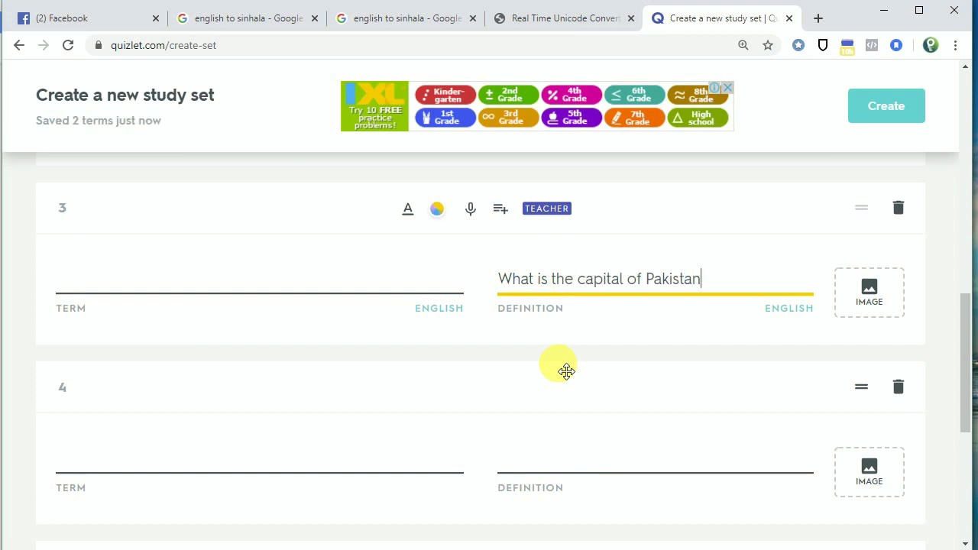
pyautogui.click(115, 290)
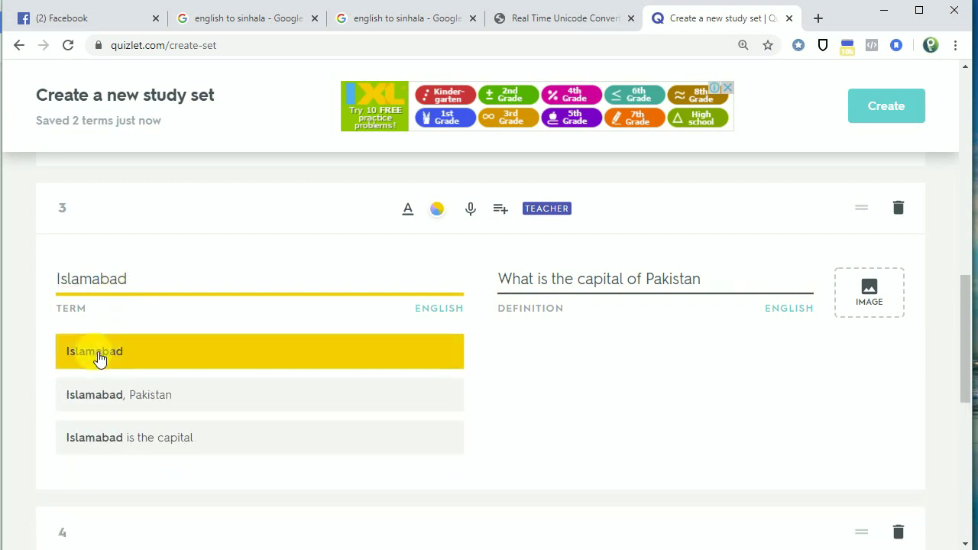
pyautogui.click(502, 309)
# - Fill in card 4 with the definition "What is the capital of Bangladesh" and the term "Dhaka"
pyautogui.click(547, 474)
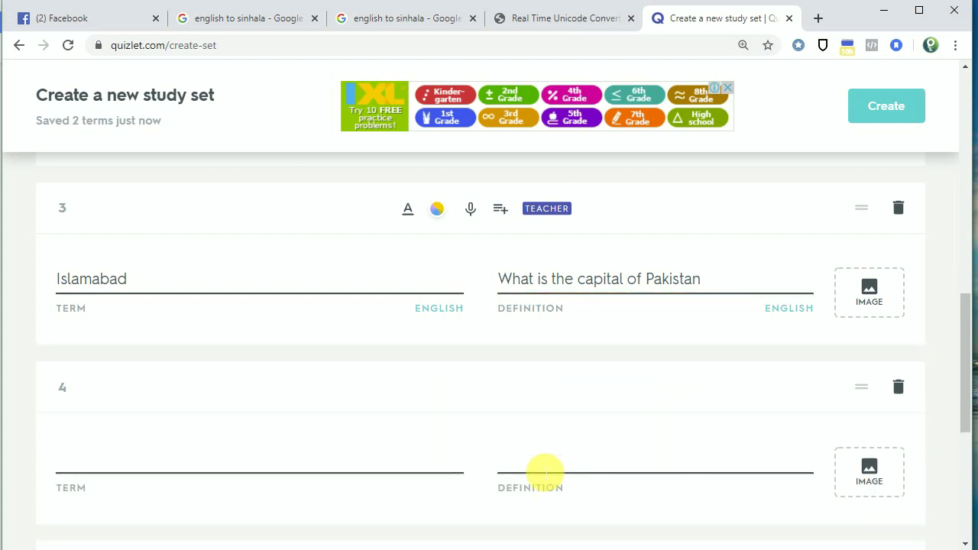
pyautogui.click(546, 469)
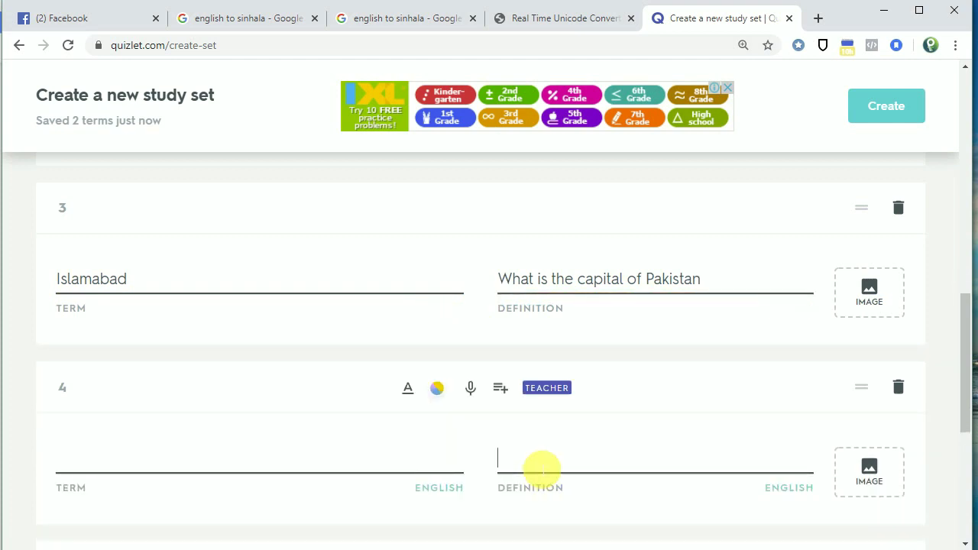
pyautogui.write('What is the capital of Banglad')
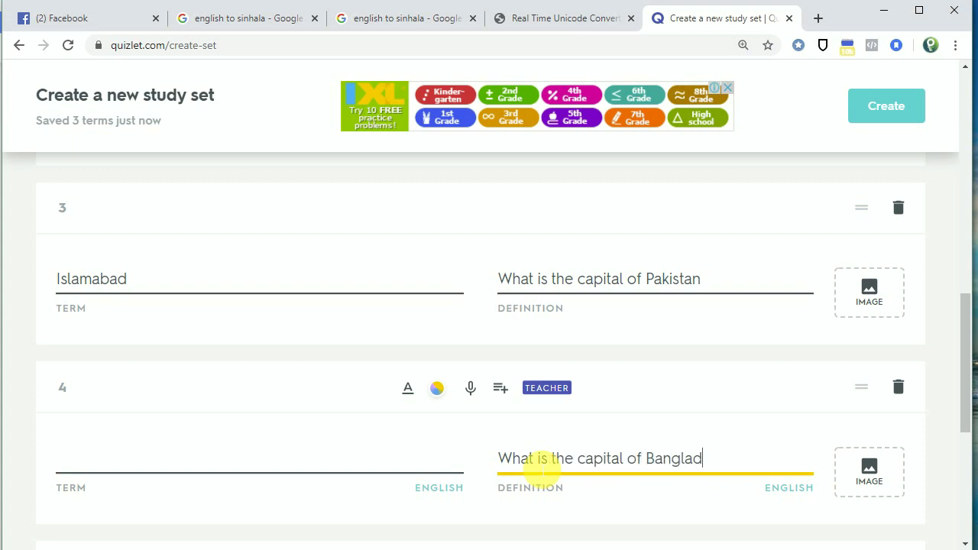
pyautogui.click(321, 464)
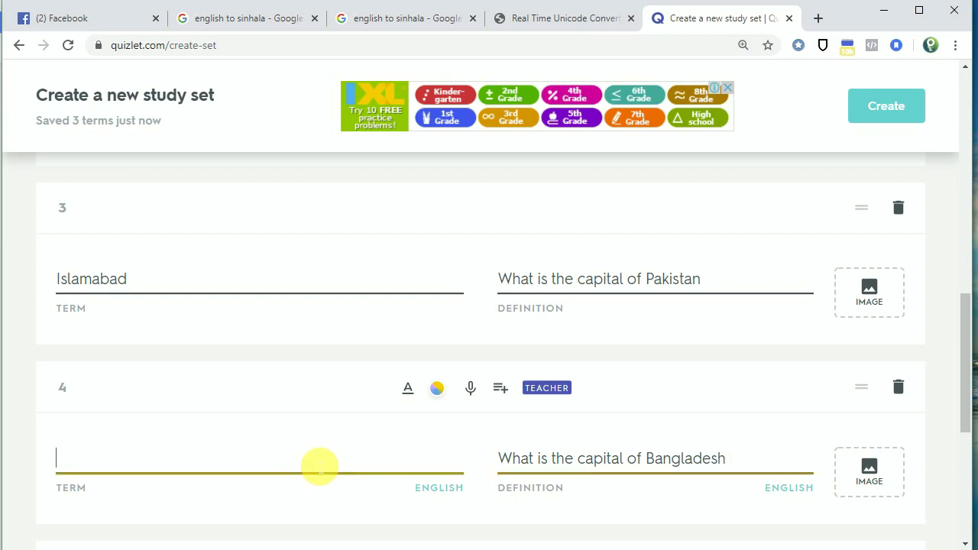
pyautogui.write('Dha')
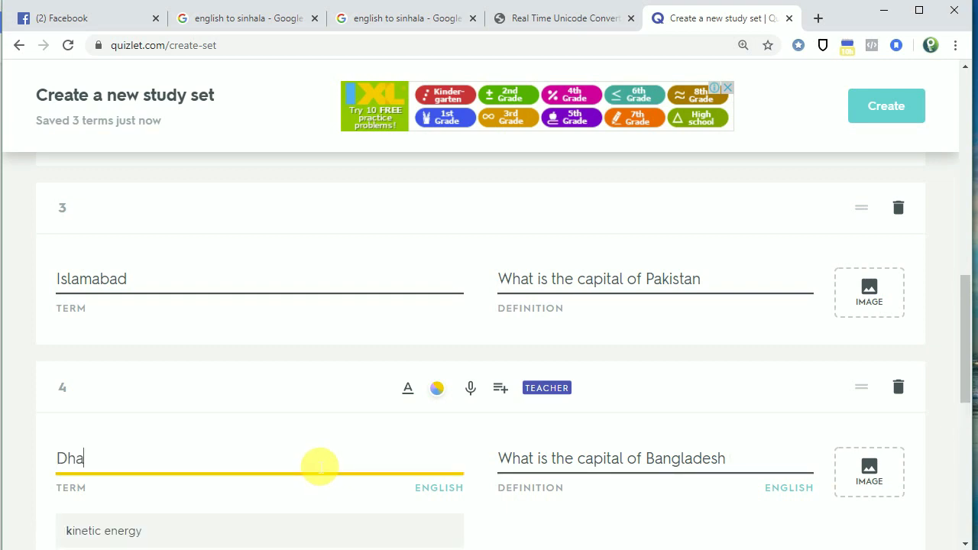
pyautogui.write('ka')
pyautogui.scroll(-1, 305, 459)
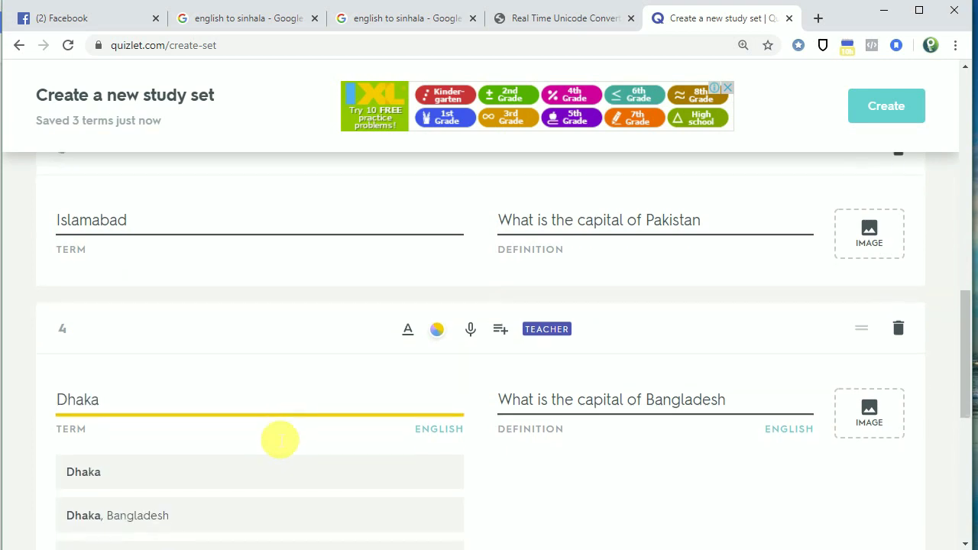
pyautogui.press('Tab')
# - Review the terms and definitions of the filled-in cards and the blank fifth card
pyautogui.scroll(6, 391, 393)
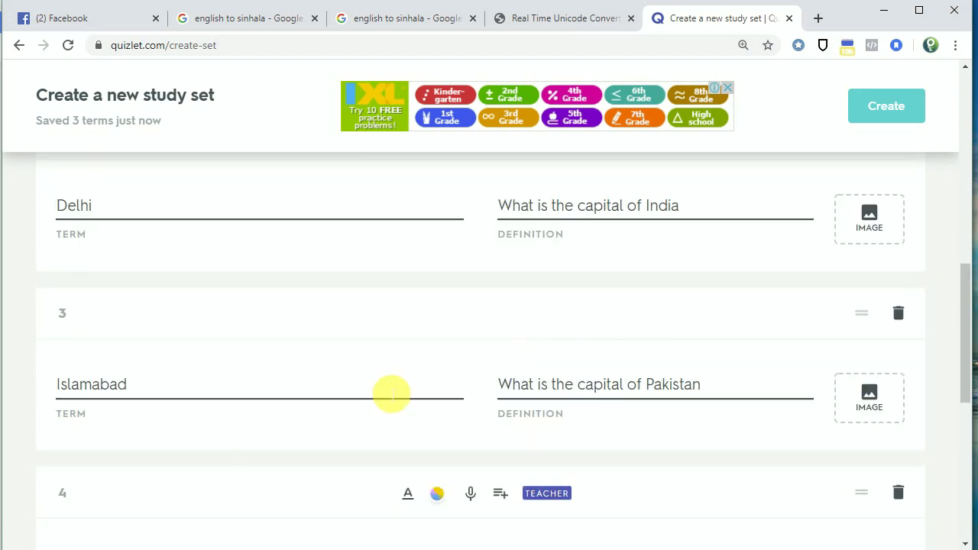
pyautogui.scroll(-8, 390, 394)
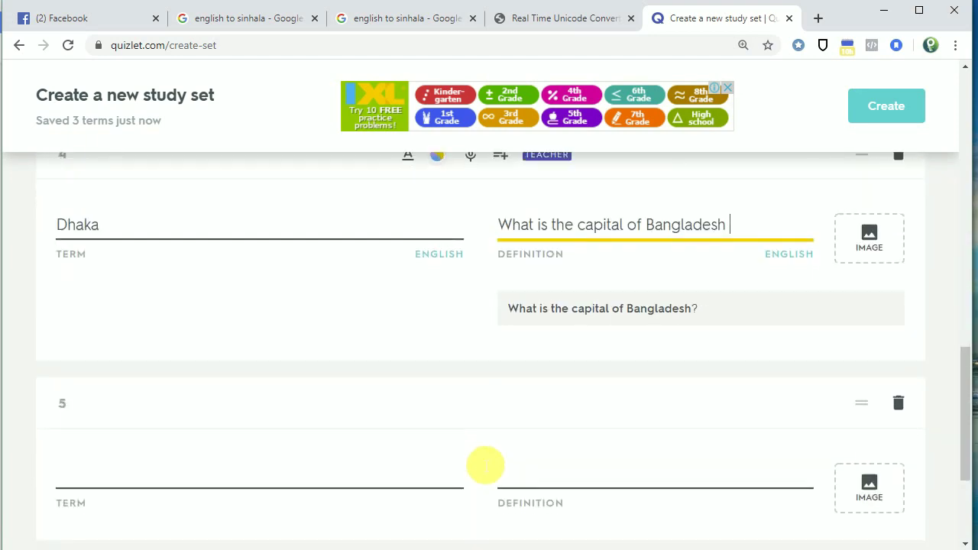
pyautogui.scroll(-3, 485, 462)
pyautogui.scroll(1, 562, 401)
pyautogui.scroll(10, 562, 401)
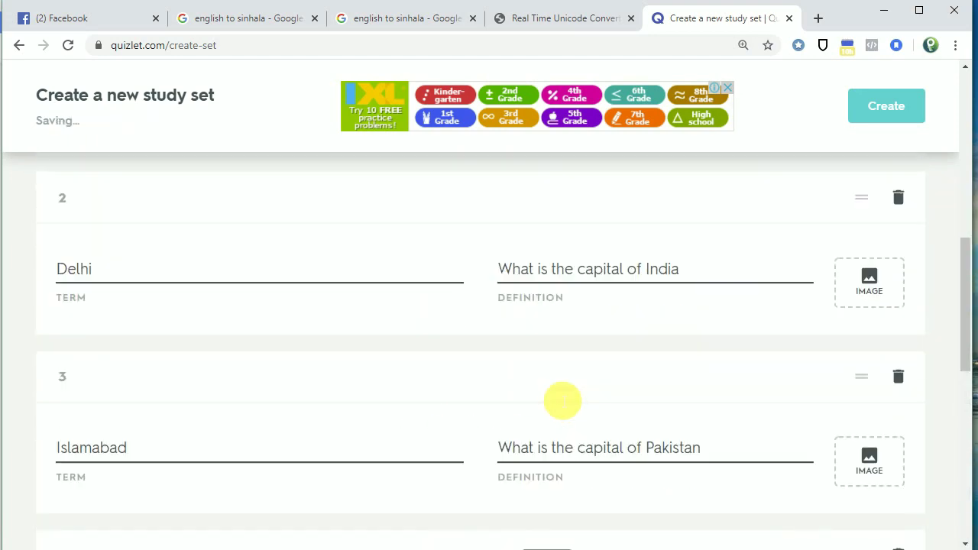
pyautogui.scroll(-6, 557, 398)
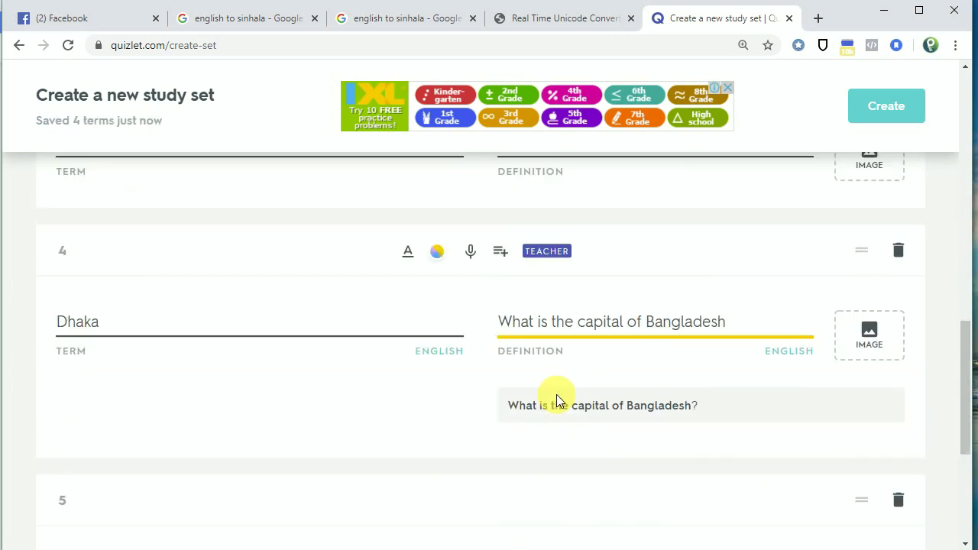
pyautogui.scroll(6, 585, 397)
pyautogui.scroll(2, 763, 382)
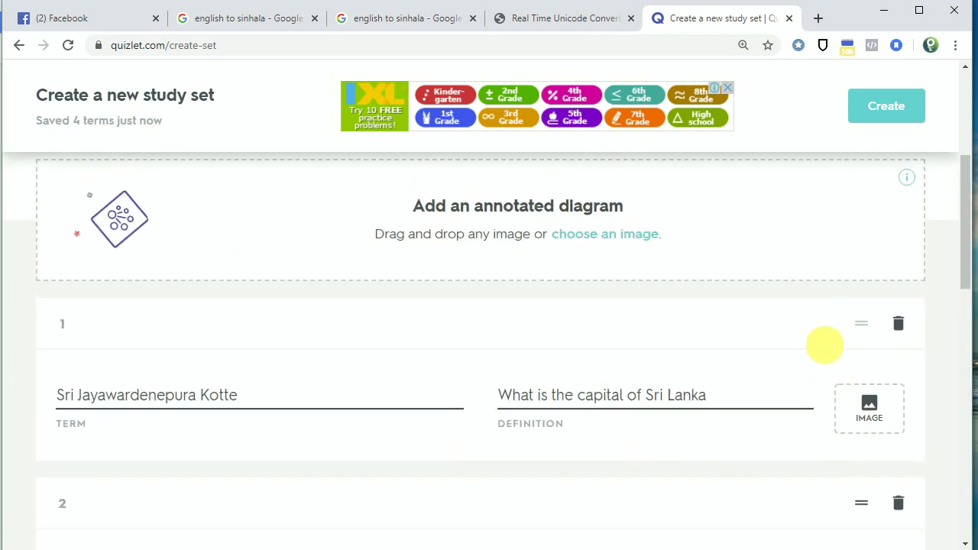
# - Search for an image for the Sri Jayawardenepura Kotte card and add the Sri Lankan flag
pyautogui.click(856, 403)
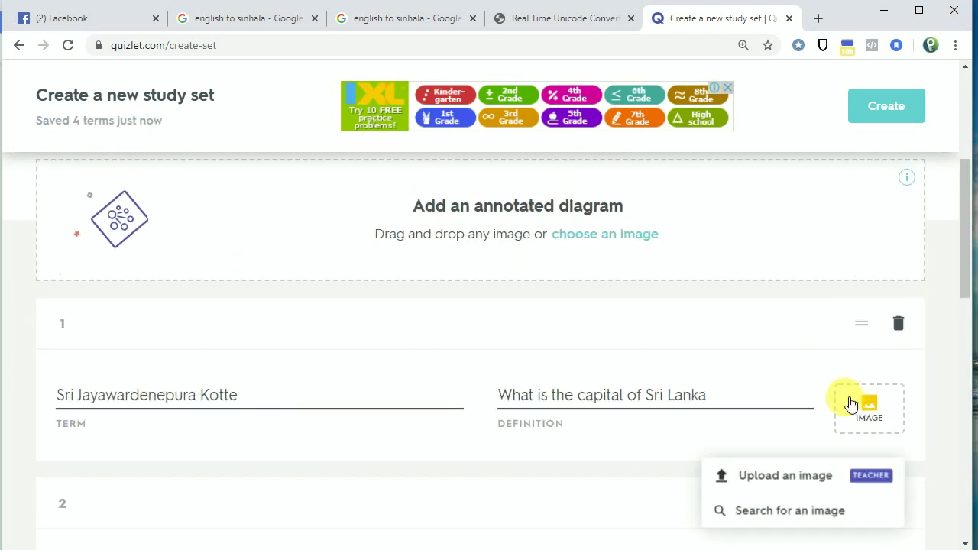
pyautogui.click(797, 520)
pyautogui.scroll(-3, 473, 489)
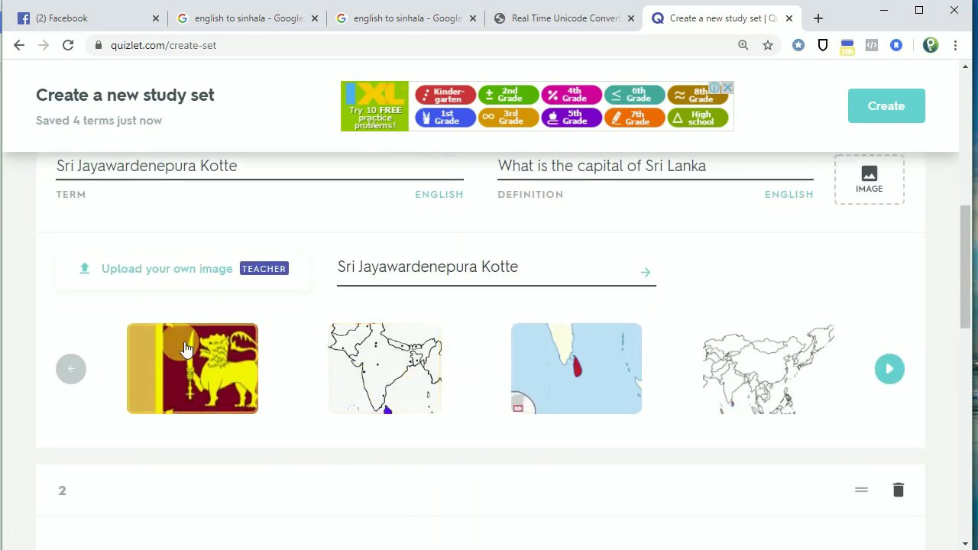
pyautogui.click(216, 362)
# - Search for an image for the Delhi card and add the outline map of Asia with India coloured purple
pyautogui.scroll(-2, 548, 428)
pyautogui.scroll(-1, 716, 375)
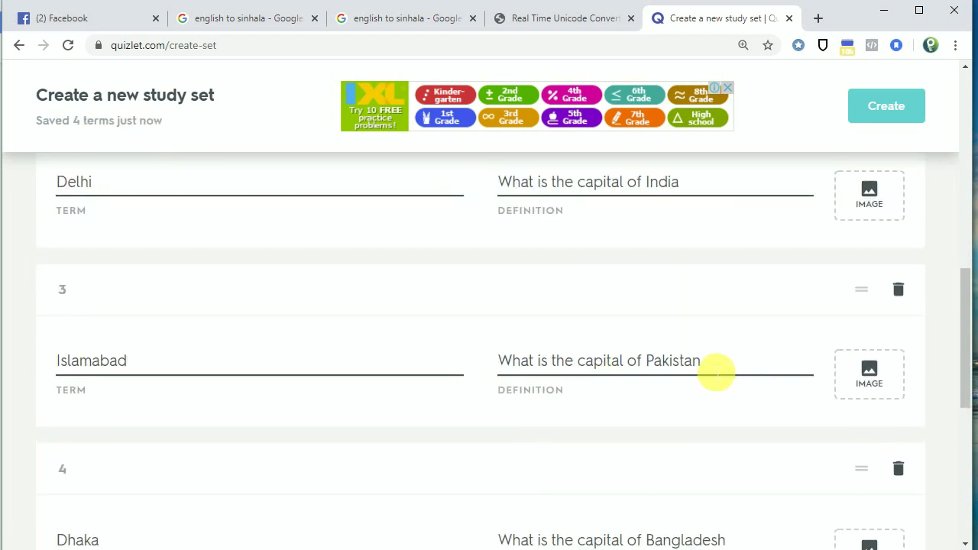
pyautogui.scroll(4, 301, 343)
pyautogui.scroll(-2, 377, 350)
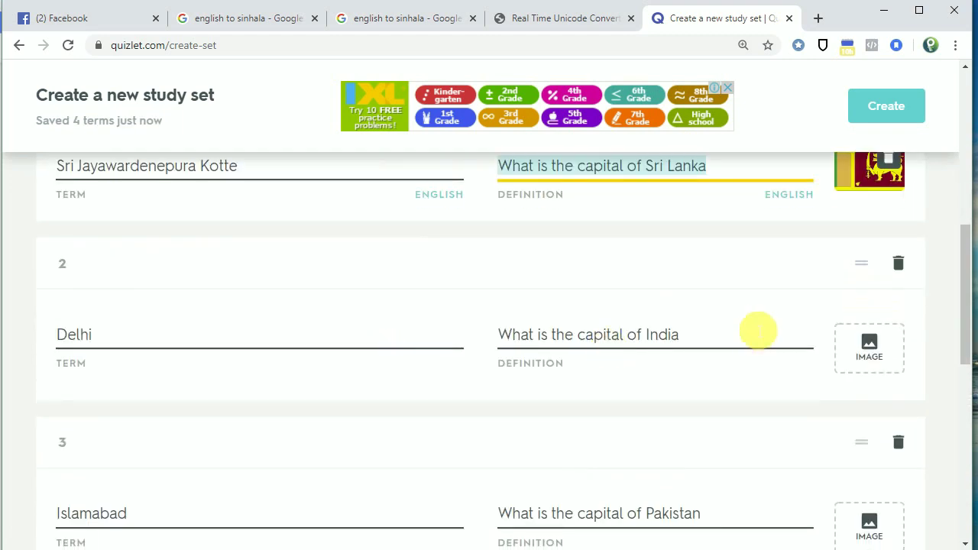
pyautogui.click(869, 353)
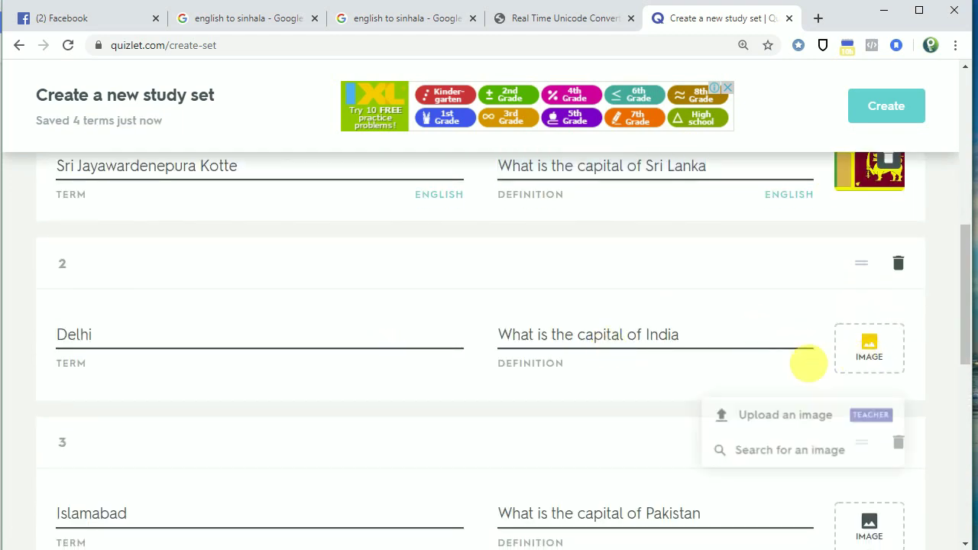
pyautogui.click(753, 450)
pyautogui.scroll(-2, 563, 452)
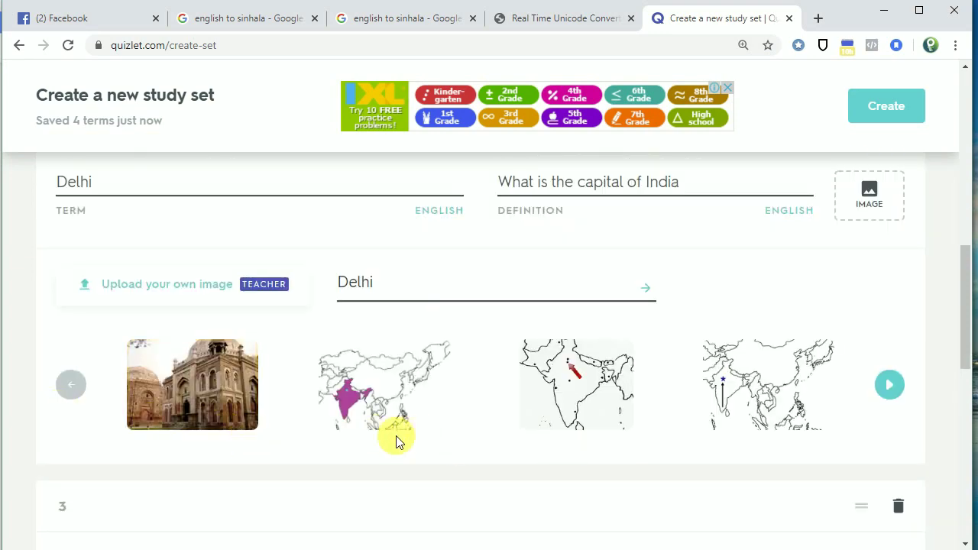
pyautogui.click(362, 415)
pyautogui.scroll(2, 432, 394)
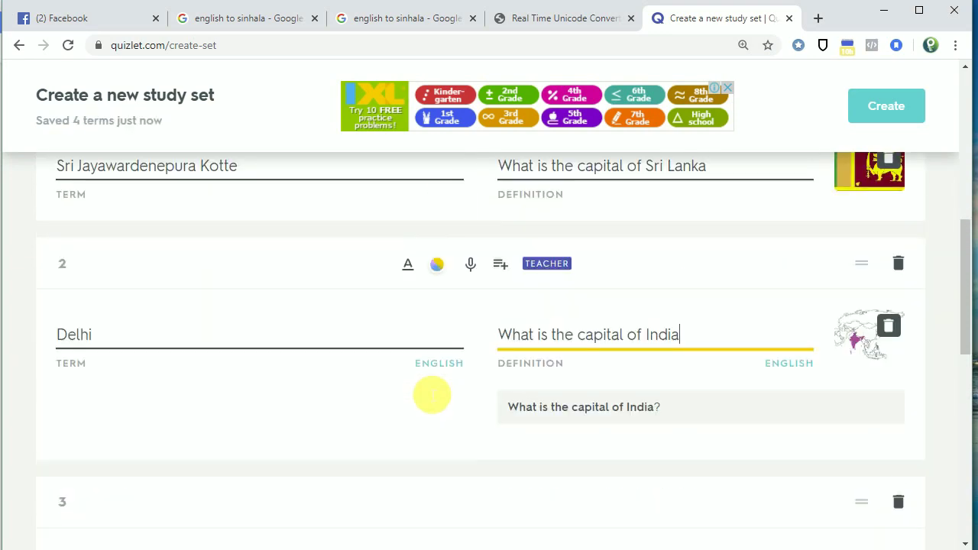
# - Search for an image for the Islamabad card and add the flag of Pakistan
pyautogui.scroll(-3, 688, 382)
pyautogui.click(869, 359)
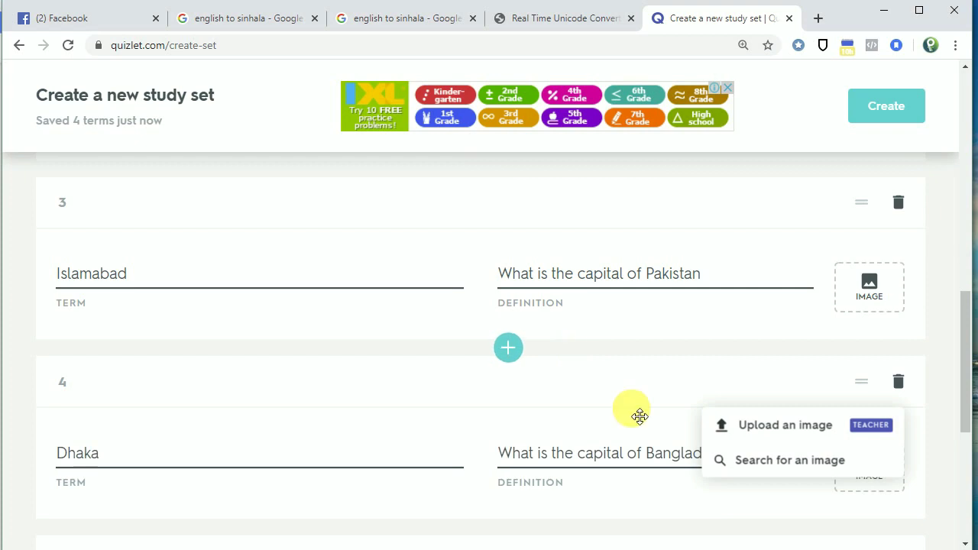
pyautogui.click(813, 458)
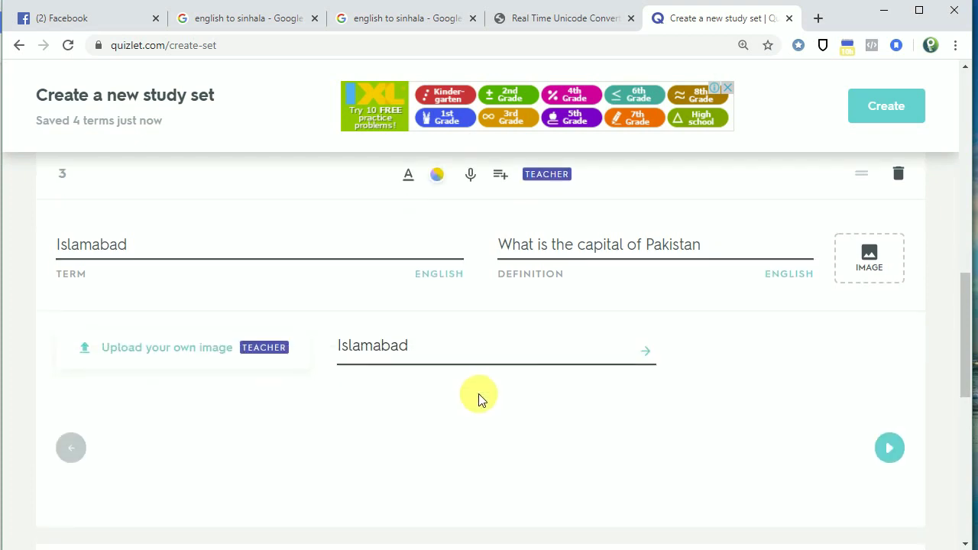
pyautogui.click(573, 336)
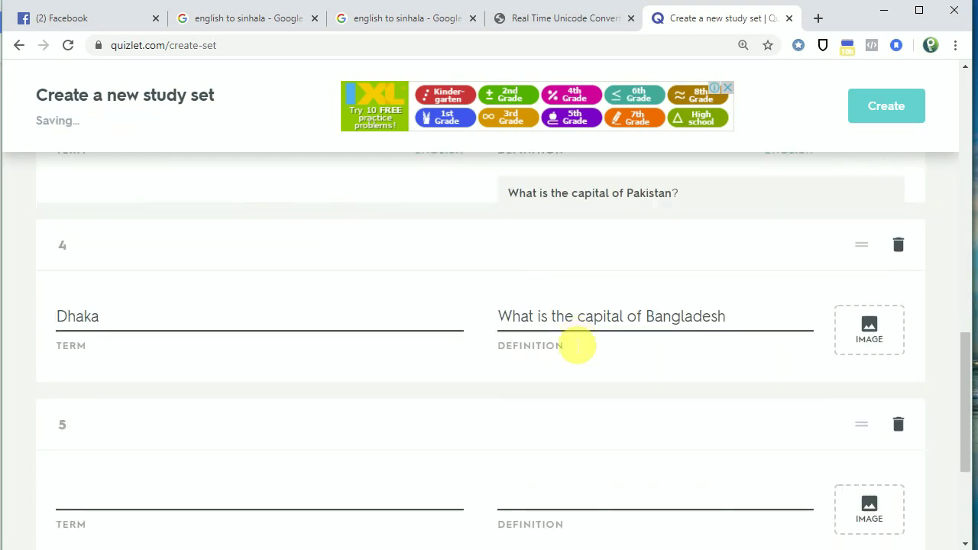
# - Search for an image for the Dhaka card and add the flag of Bangladesh
pyautogui.click(871, 375)
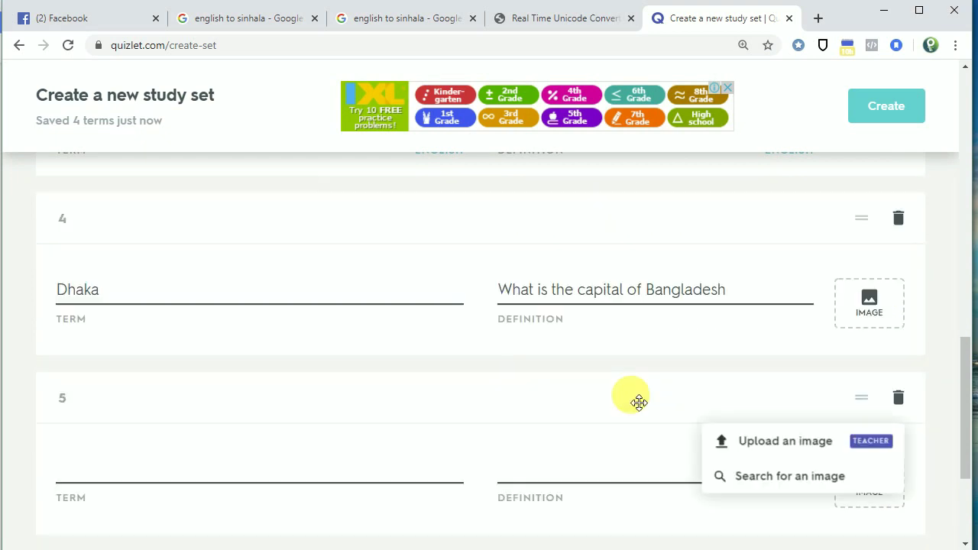
pyautogui.click(706, 482)
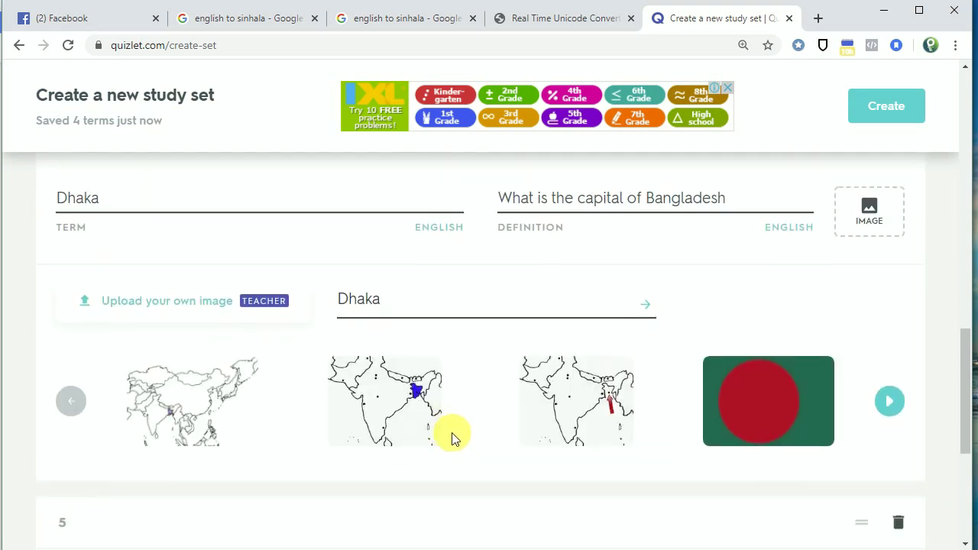
pyautogui.click(748, 411)
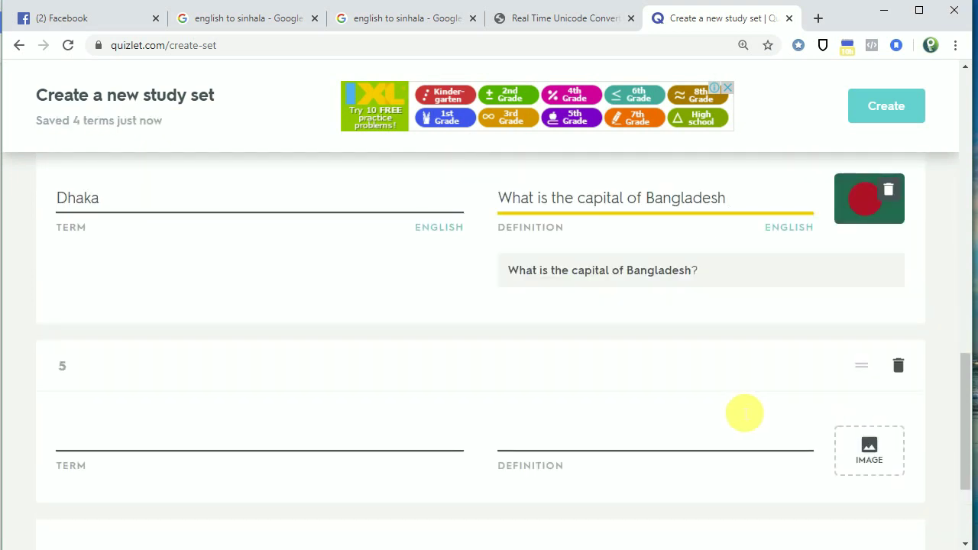
# - Check the images on the filled-in cards and create the study set
pyautogui.scroll(8, 744, 413)
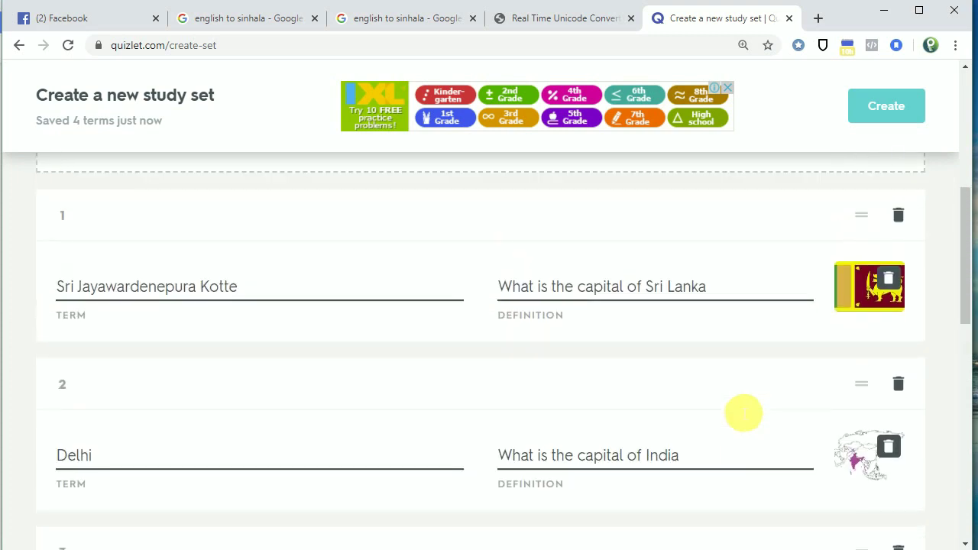
pyautogui.scroll(1, 744, 413)
pyautogui.click(882, 107)
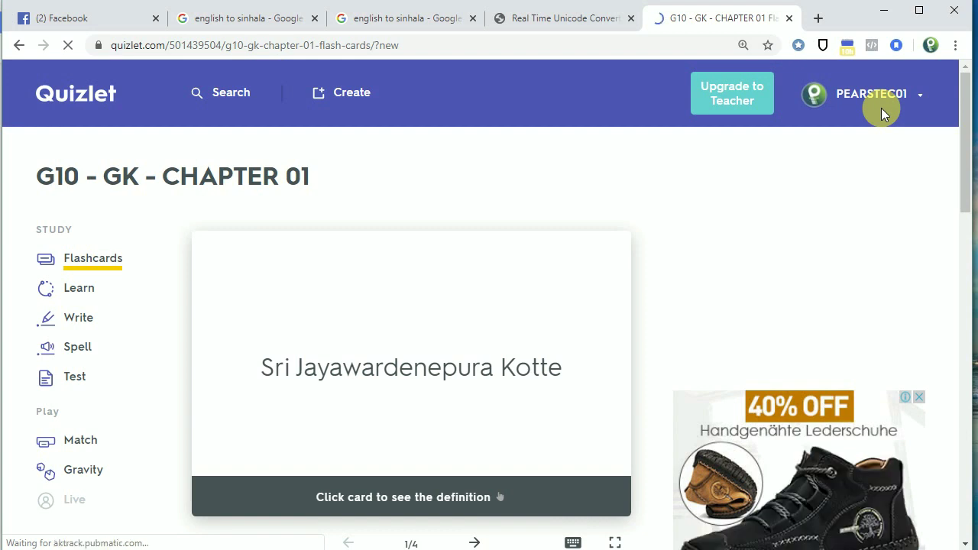
# - Open the G10 - GK - CHAPTER 01 set from the GRADE 10 - GENERAL KNOWLEDGE class and review its list of terms
pyautogui.click(64, 109)
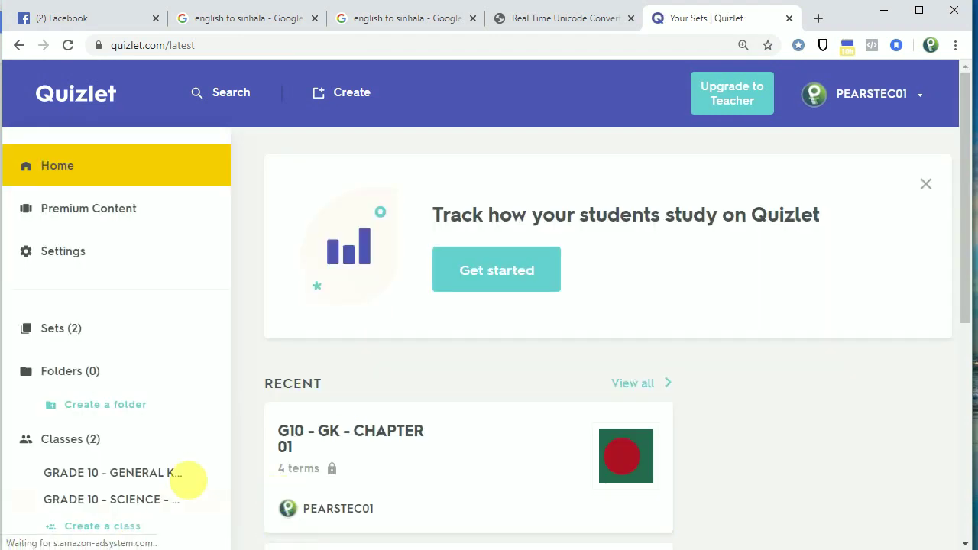
pyautogui.click(159, 475)
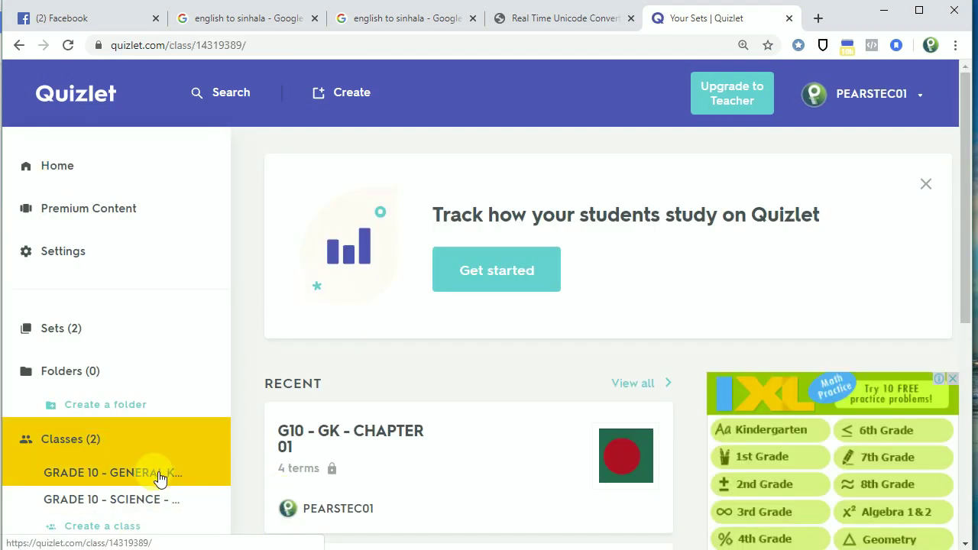
pyautogui.scroll(-3, 394, 451)
pyautogui.scroll(-2, 393, 453)
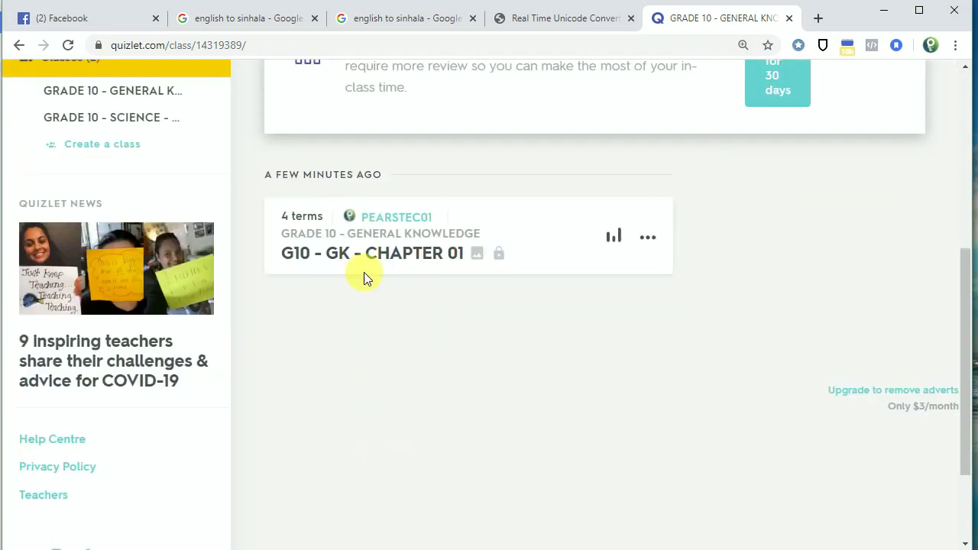
pyautogui.click(375, 253)
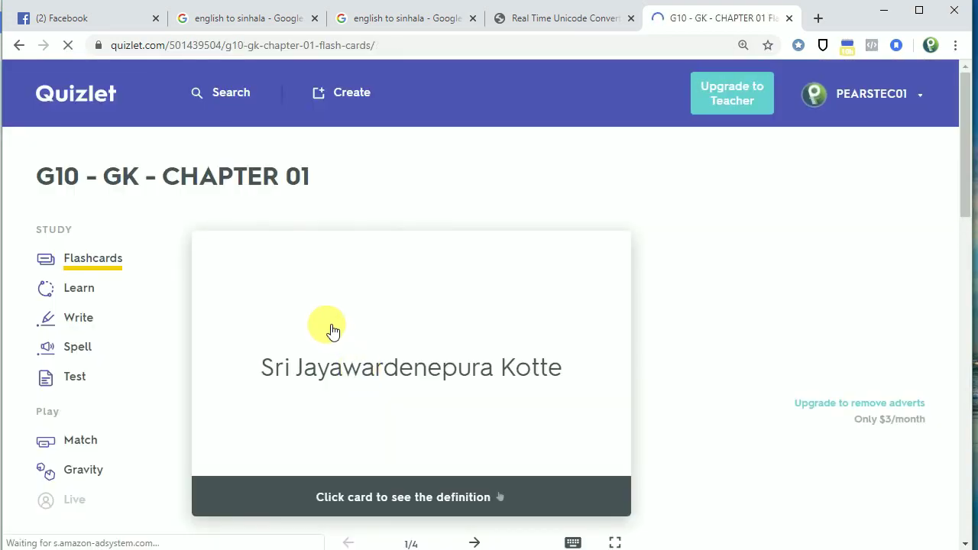
pyautogui.scroll(-3, 331, 331)
pyautogui.scroll(-6, 383, 424)
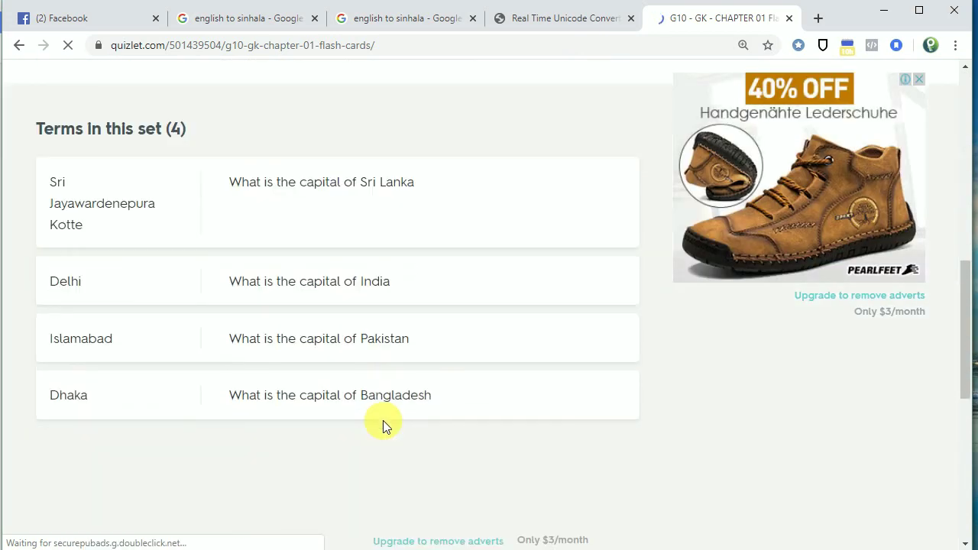
pyautogui.scroll(9, 383, 420)
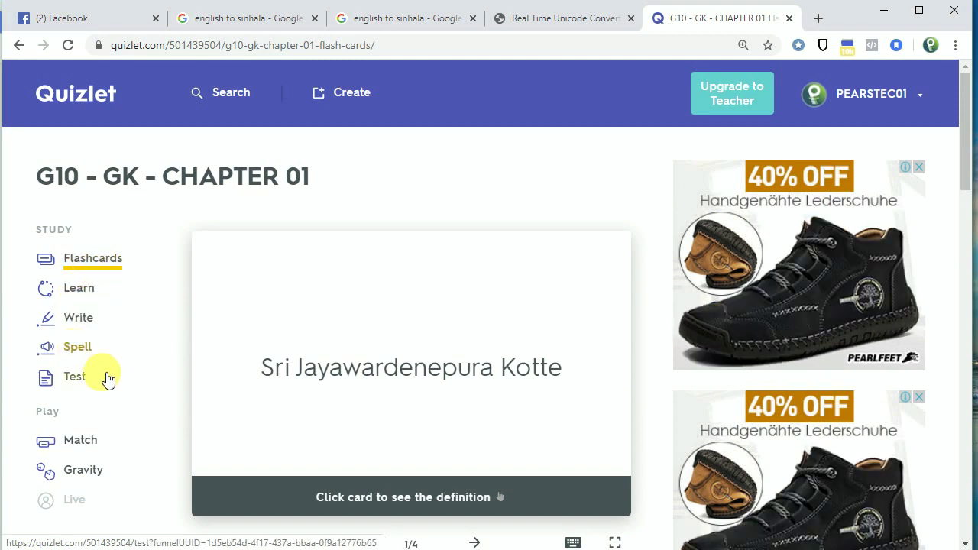
# - Start Learn mode, answer Sri Jayawardenepura Kotte for Sri Lanka and Delhi for Pakistan, and continue to the following question
pyautogui.click(78, 296)
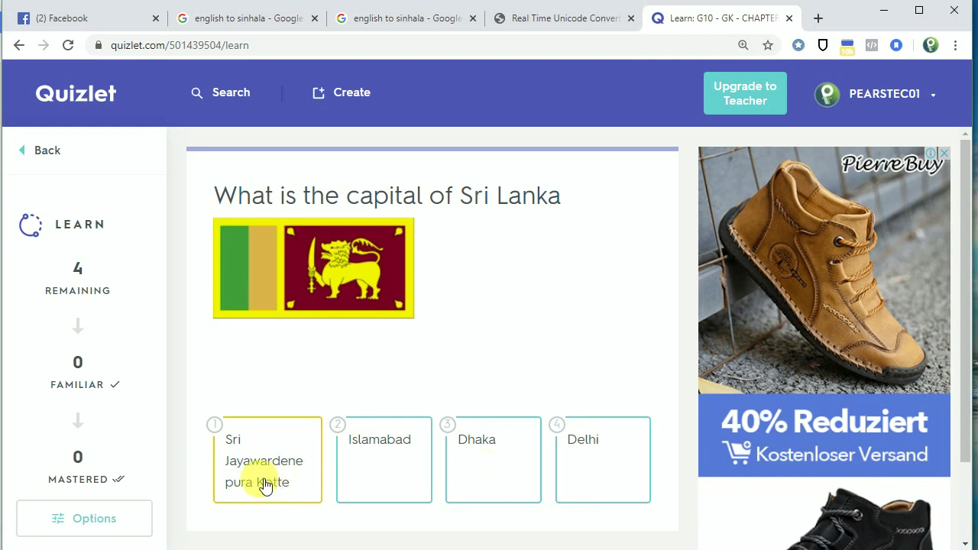
pyautogui.click(291, 486)
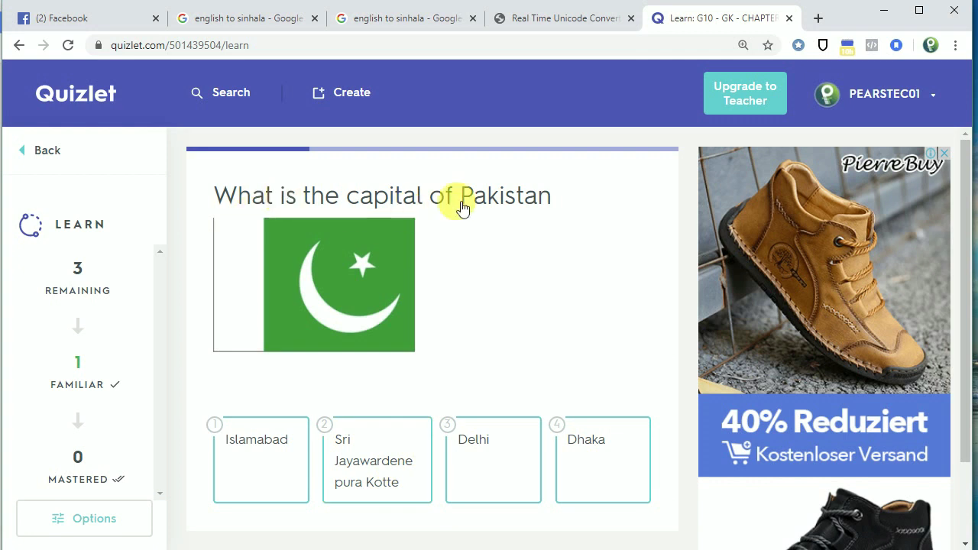
pyautogui.click(493, 464)
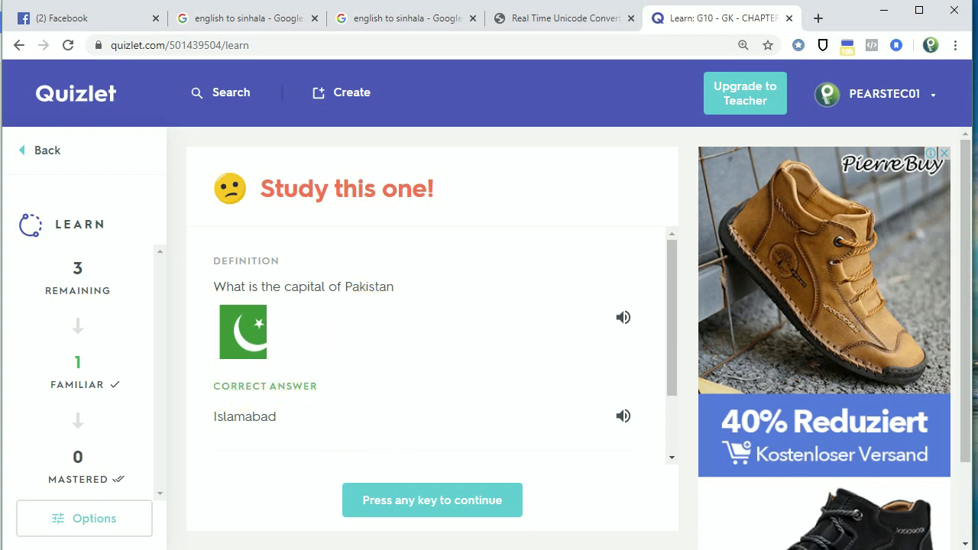
pyautogui.click(382, 495)
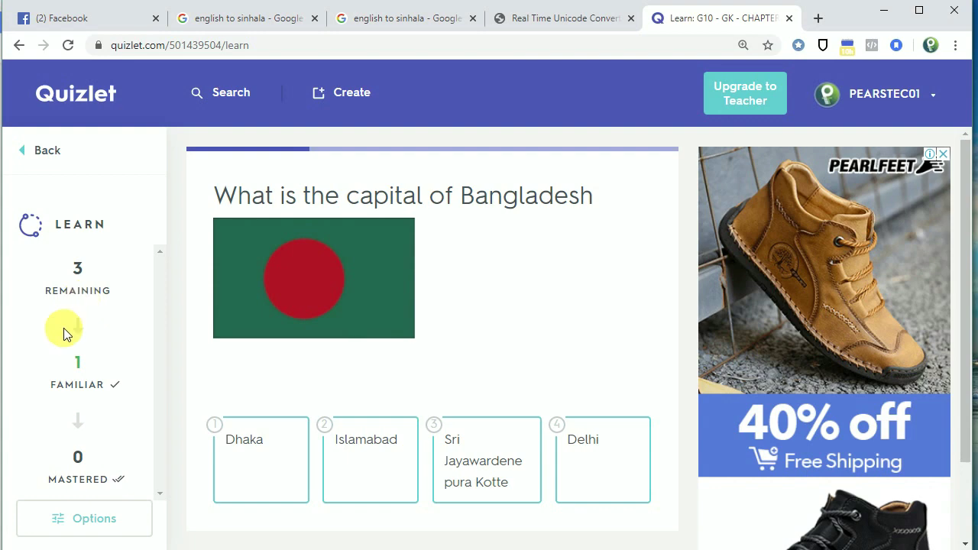
# - Turn on audio in the Learn mode options and restart the learning progress from the beginning
pyautogui.click(90, 520)
pyautogui.scroll(-5, 340, 412)
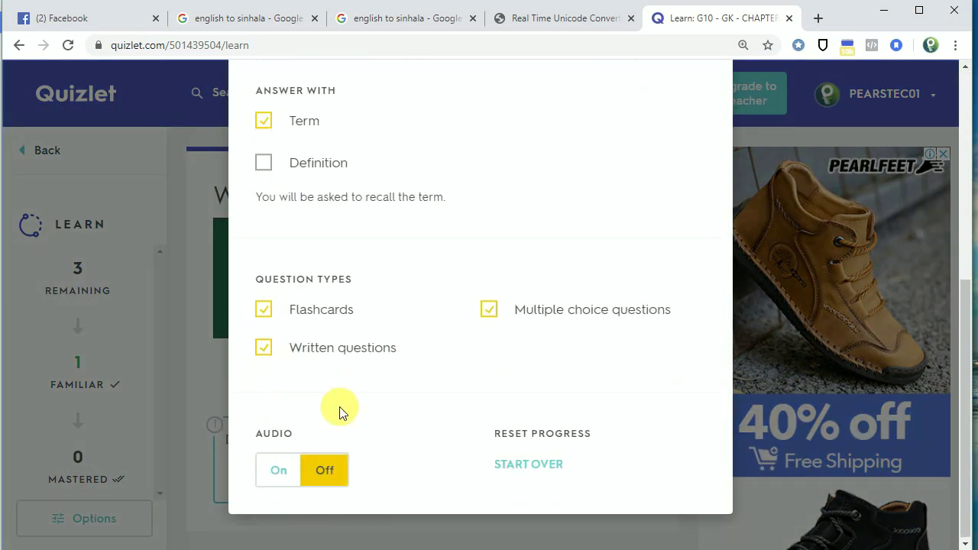
pyautogui.click(285, 482)
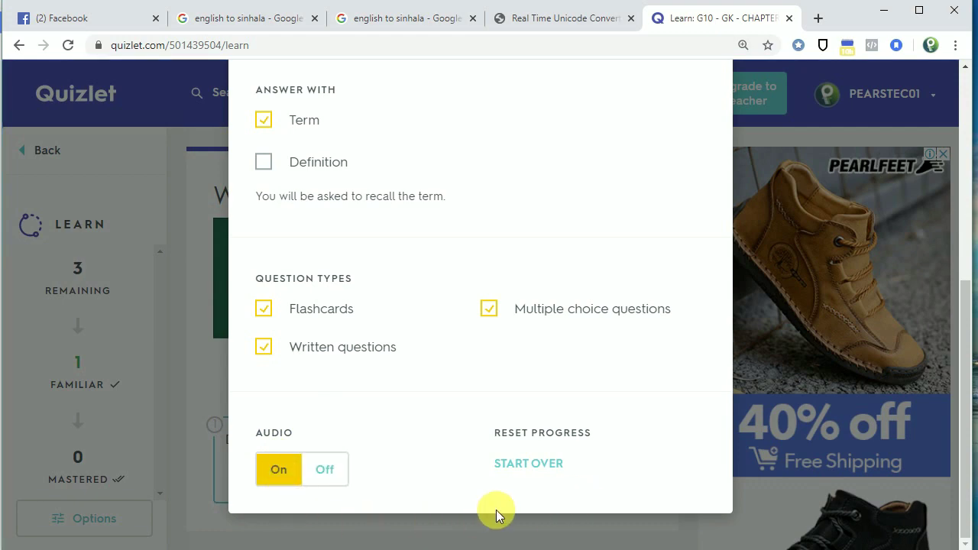
pyautogui.click(533, 464)
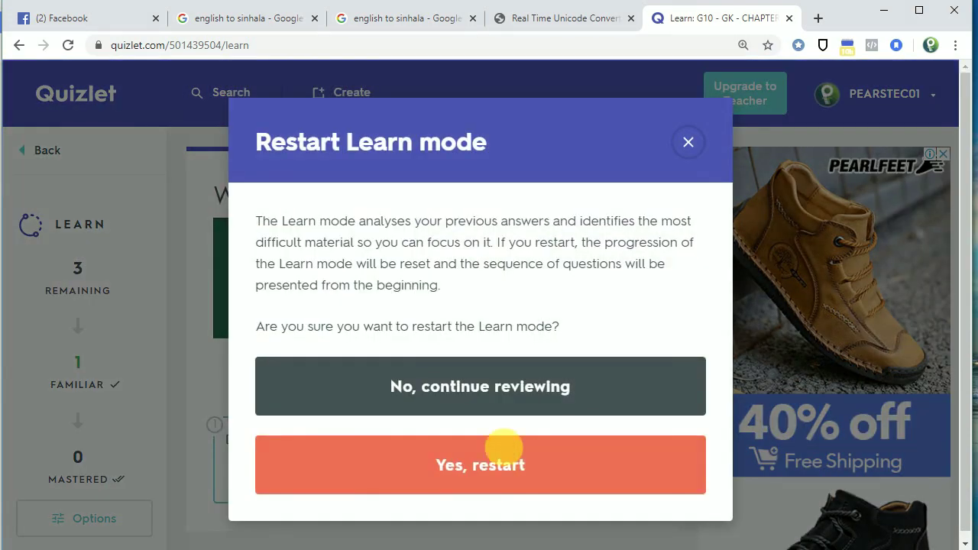
pyautogui.click(484, 475)
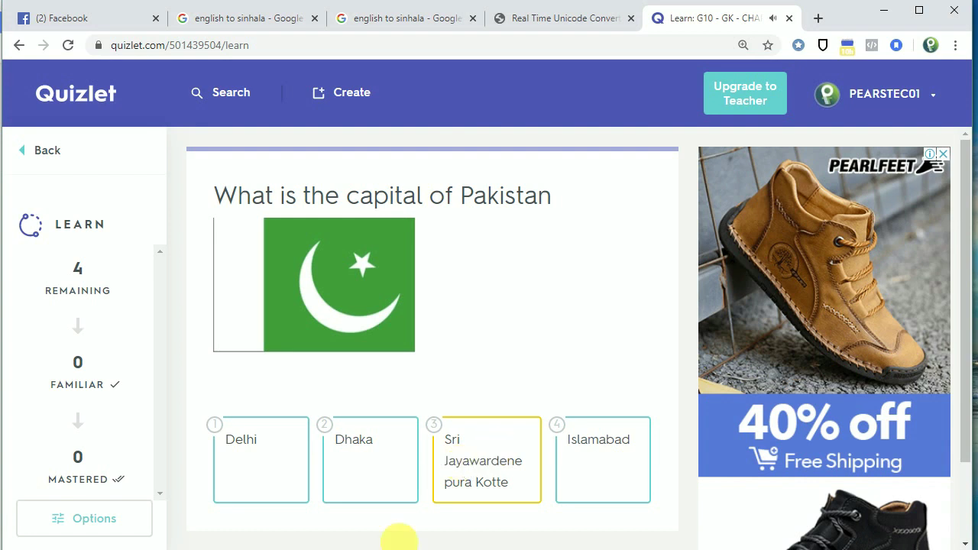
# - Complete the Learn round, answering Delhi for Pakistan, Sri Jayawardenepura Kotte for Sri Lanka, Delhi for India and Dhaka for Bangladesh
pyautogui.click(253, 454)
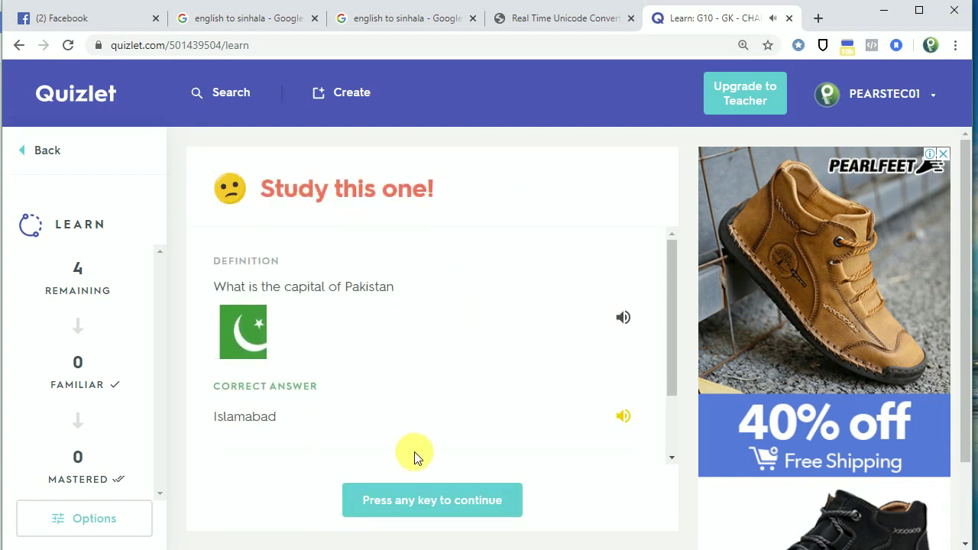
pyautogui.click(405, 507)
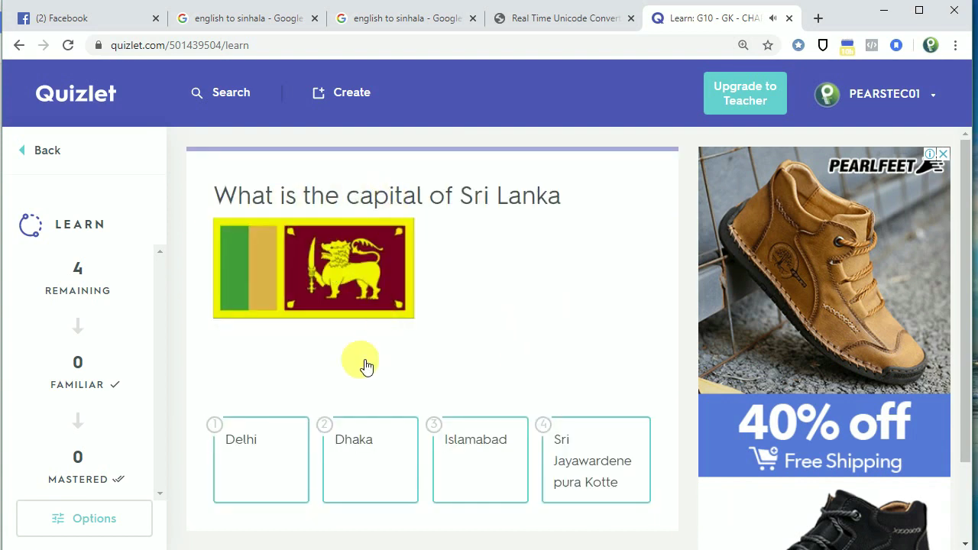
pyautogui.click(589, 483)
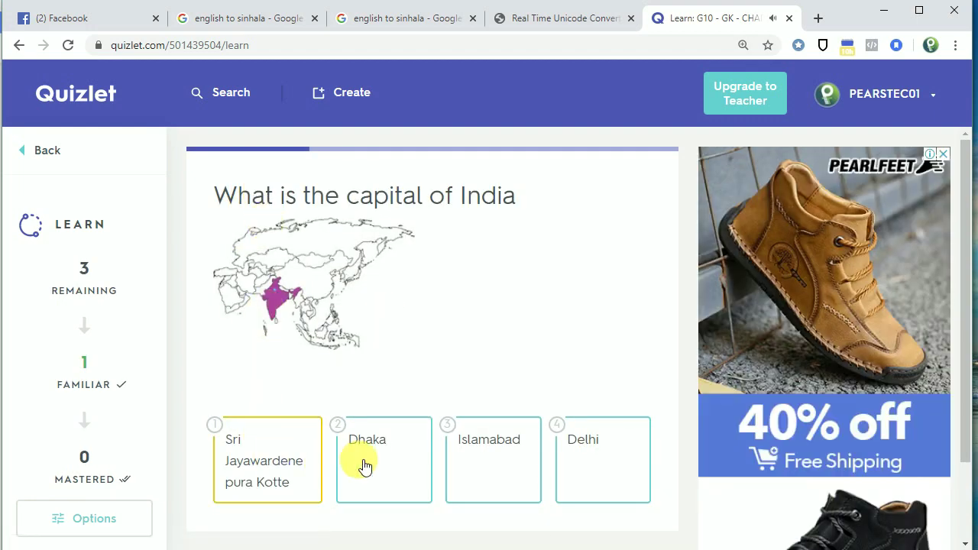
pyautogui.click(623, 459)
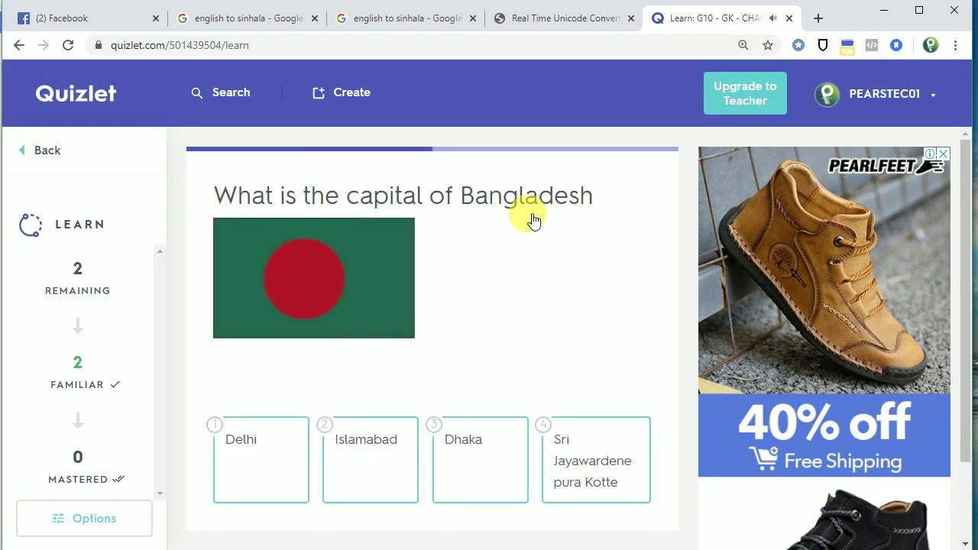
pyautogui.click(469, 459)
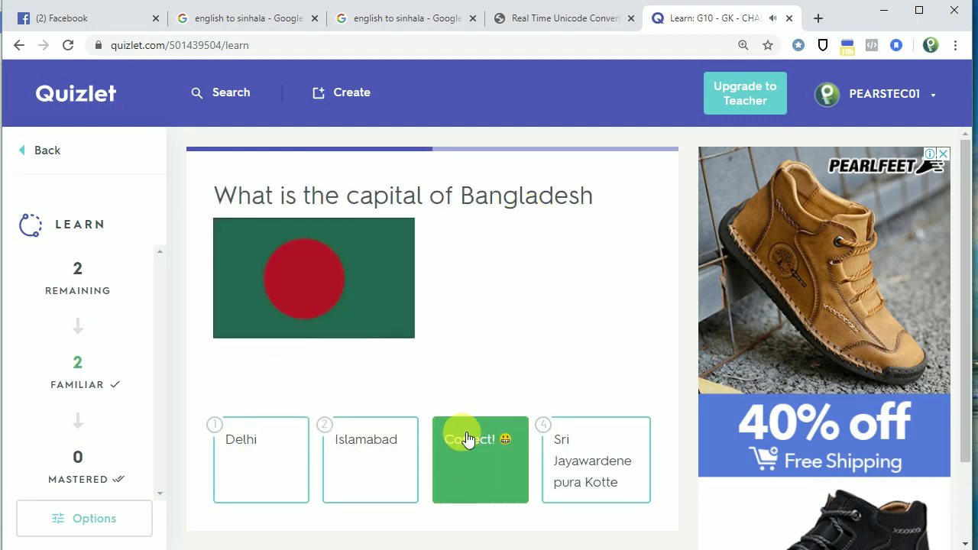
pyautogui.click(381, 473)
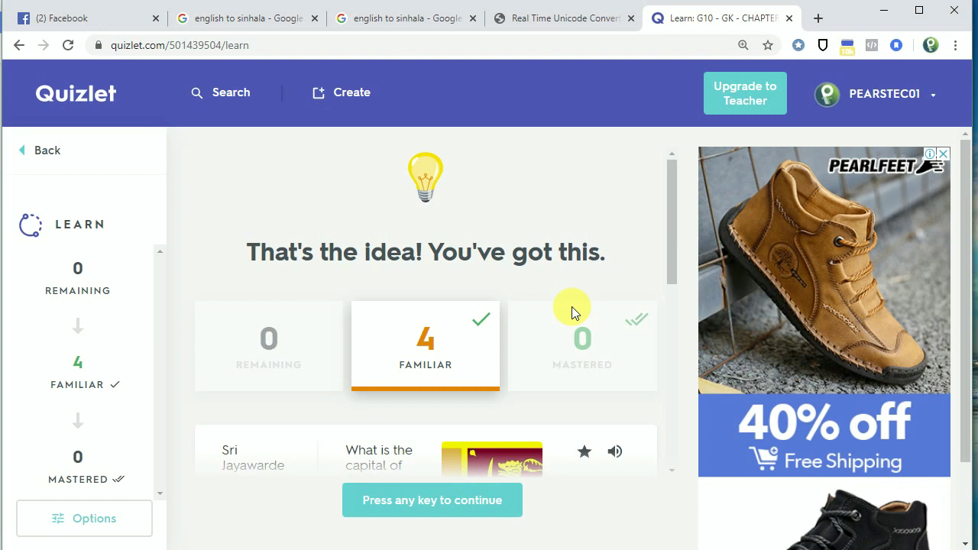
# - Return to the home page, expand the full list of classes and examine the science, history and geography classes in it
pyautogui.click(52, 114)
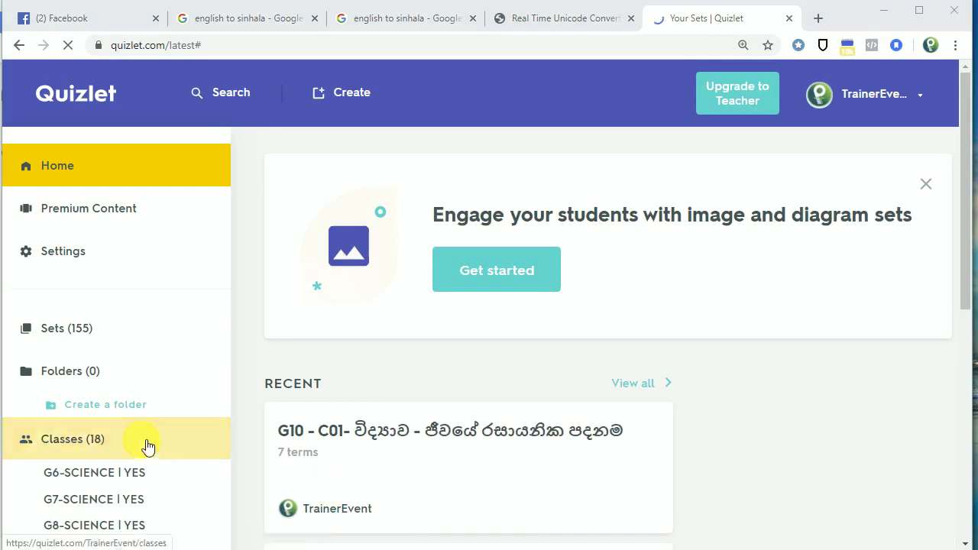
pyautogui.scroll(-2, 181, 436)
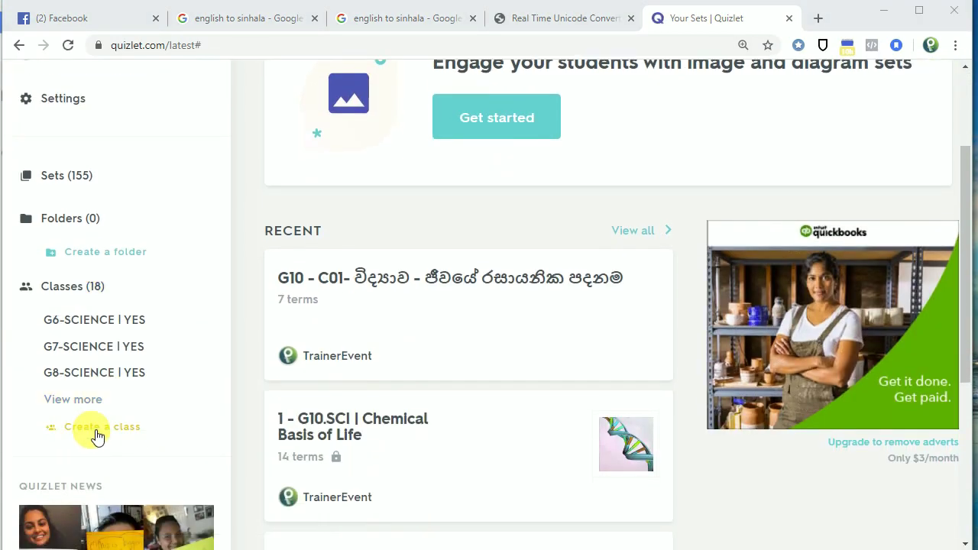
pyautogui.click(95, 405)
pyautogui.scroll(-2, 142, 401)
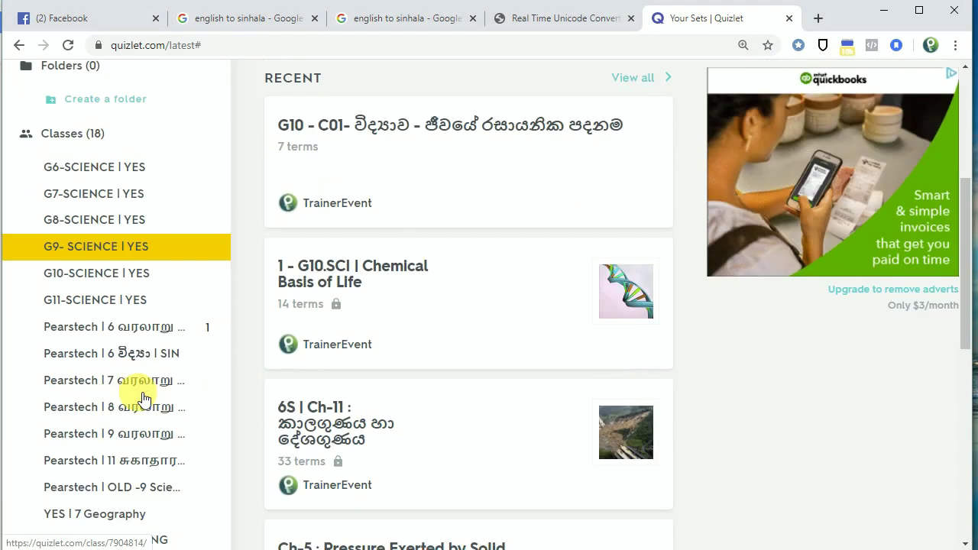
pyautogui.scroll(-4, 138, 394)
pyautogui.scroll(4, 135, 393)
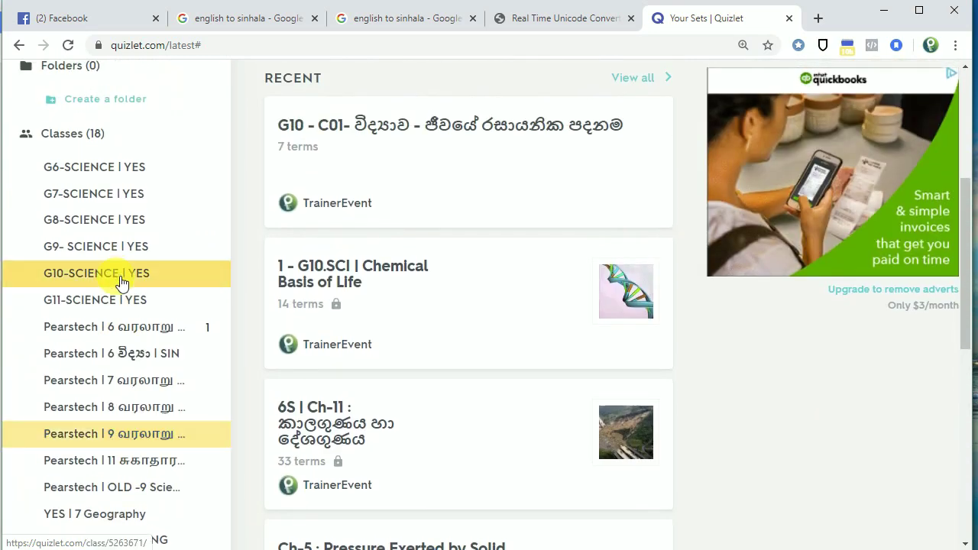
pyautogui.scroll(1, 118, 279)
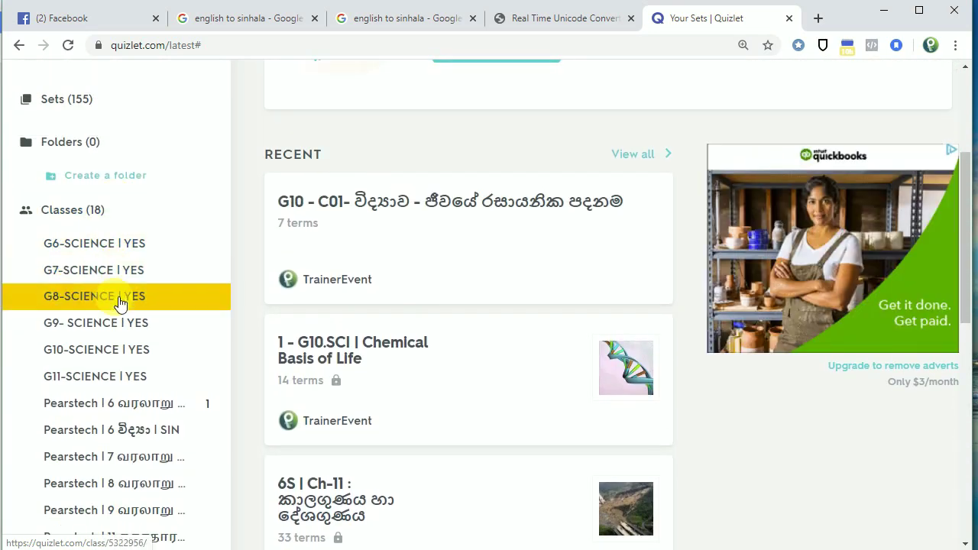
pyautogui.scroll(-3, 127, 367)
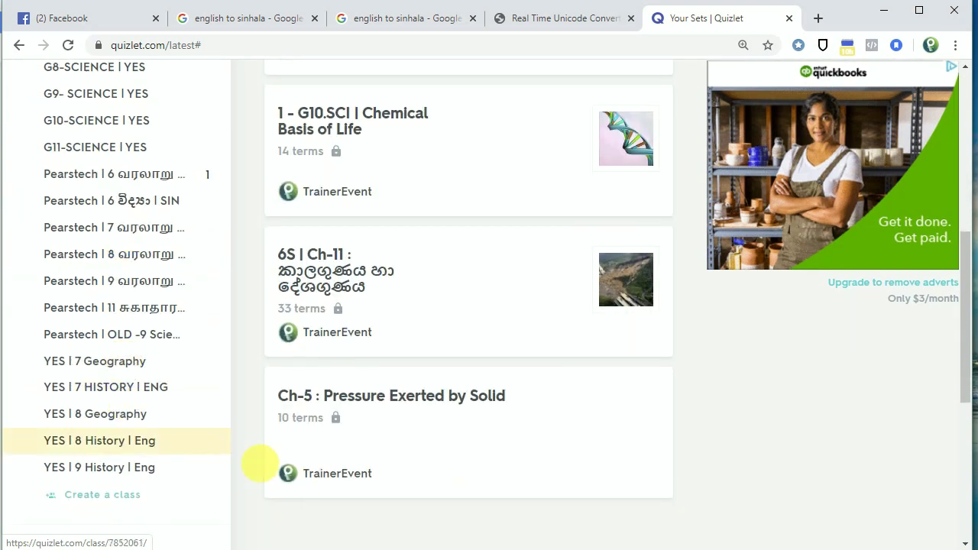
pyautogui.scroll(3, 127, 410)
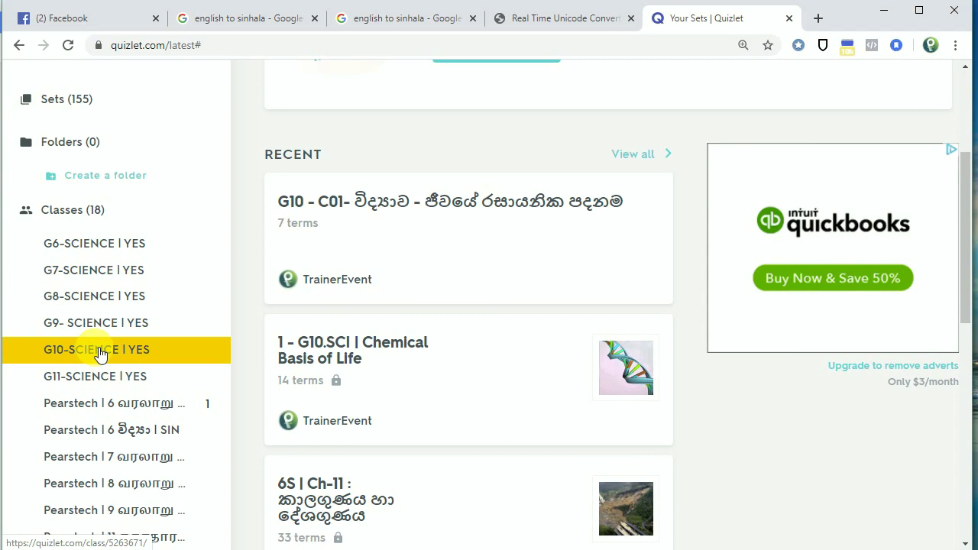
# - Open the G6-SCIENCE | YES class and examine the list of chapter sets it contains
pyautogui.click(121, 245)
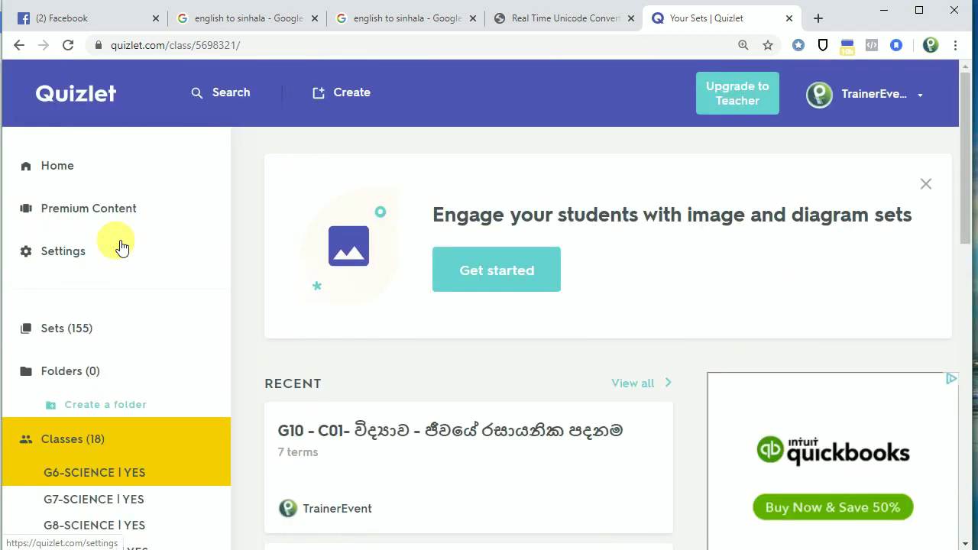
pyautogui.scroll(-7, 556, 428)
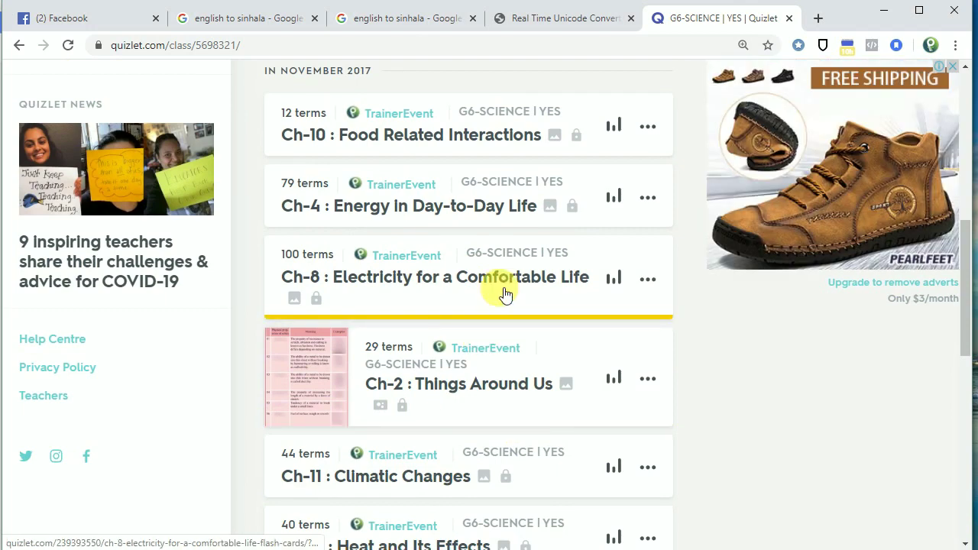
pyautogui.scroll(1, 504, 294)
pyautogui.scroll(-7, 504, 294)
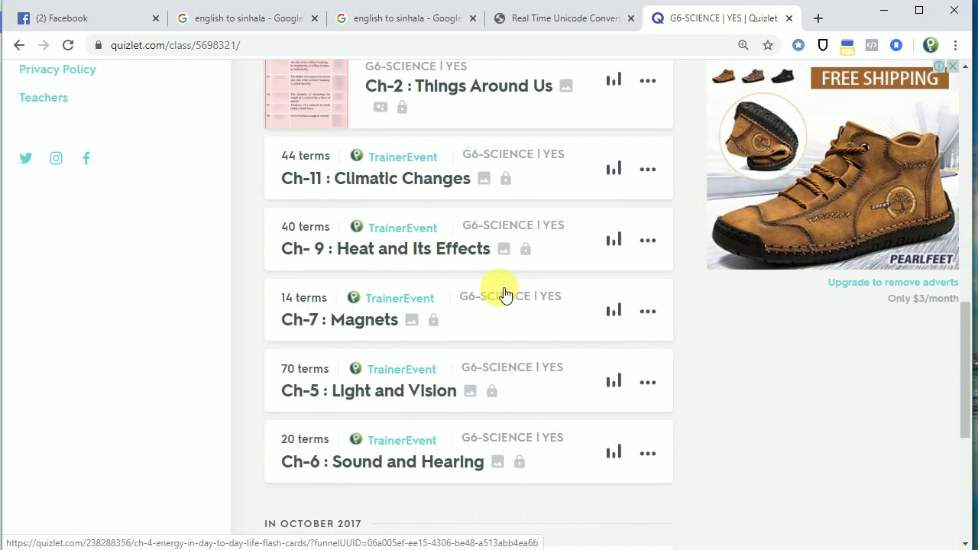
pyautogui.scroll(8, 504, 294)
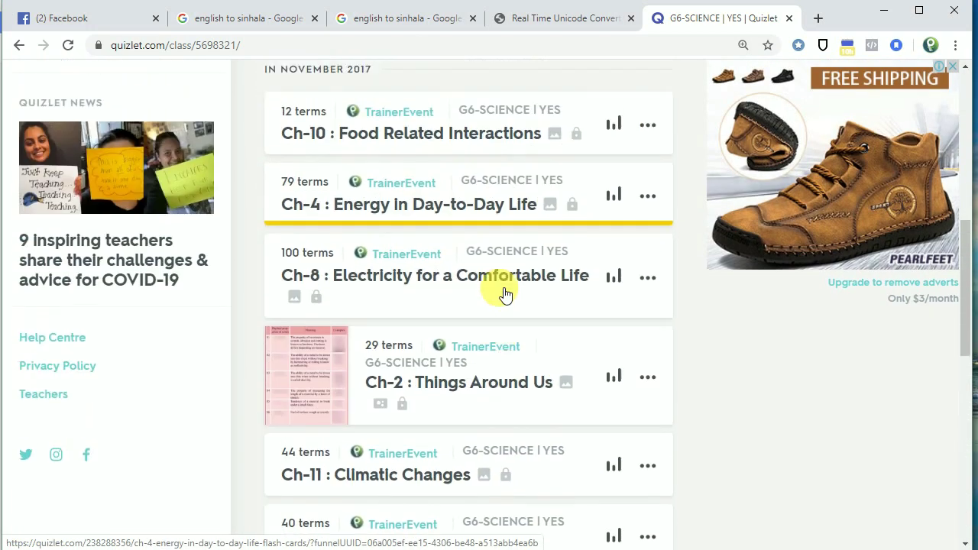
pyautogui.scroll(-8, 504, 294)
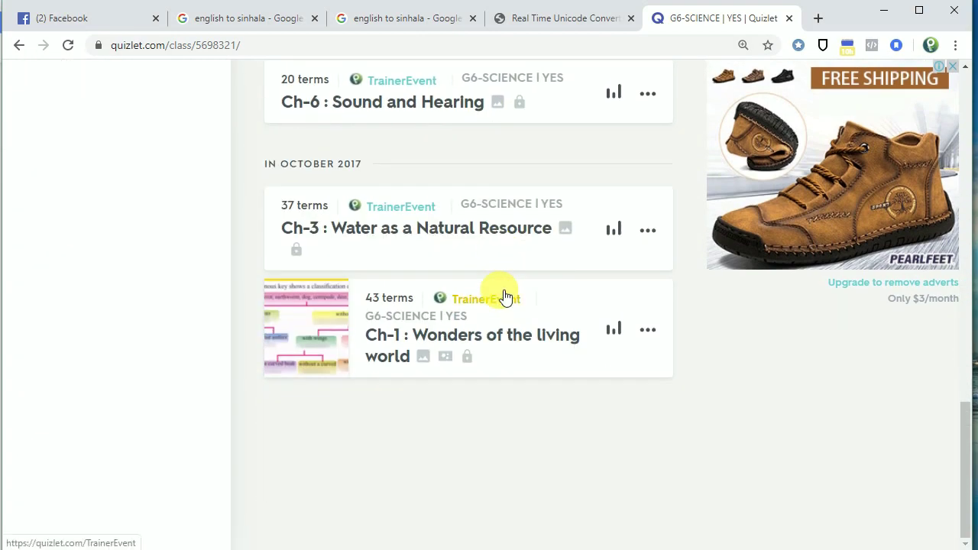
pyautogui.scroll(8, 437, 334)
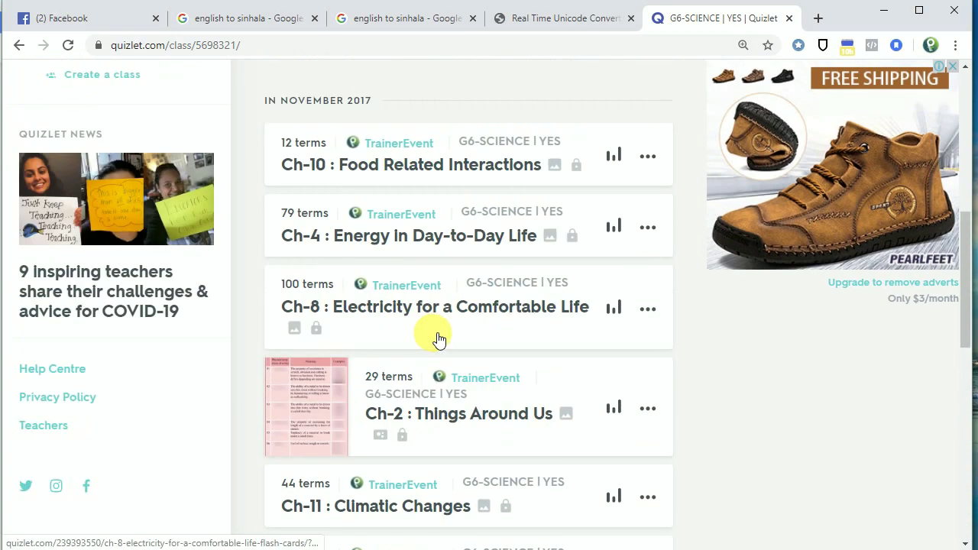
pyautogui.scroll(-1, 433, 335)
pyautogui.scroll(-1, 428, 400)
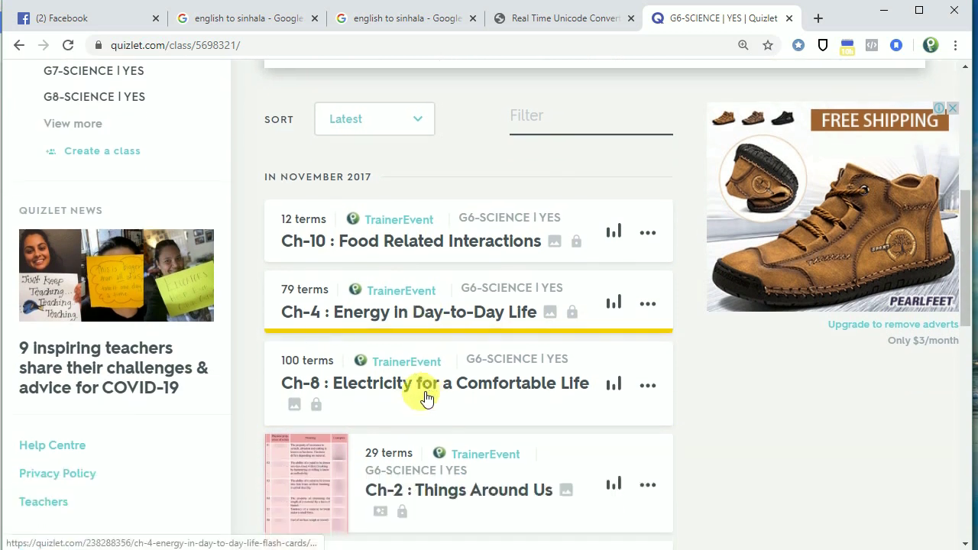
# - In Learn mode for the Ch-10 : Food Related Interactions set, allow only multiple choice questions and start the progress over
pyautogui.click(386, 248)
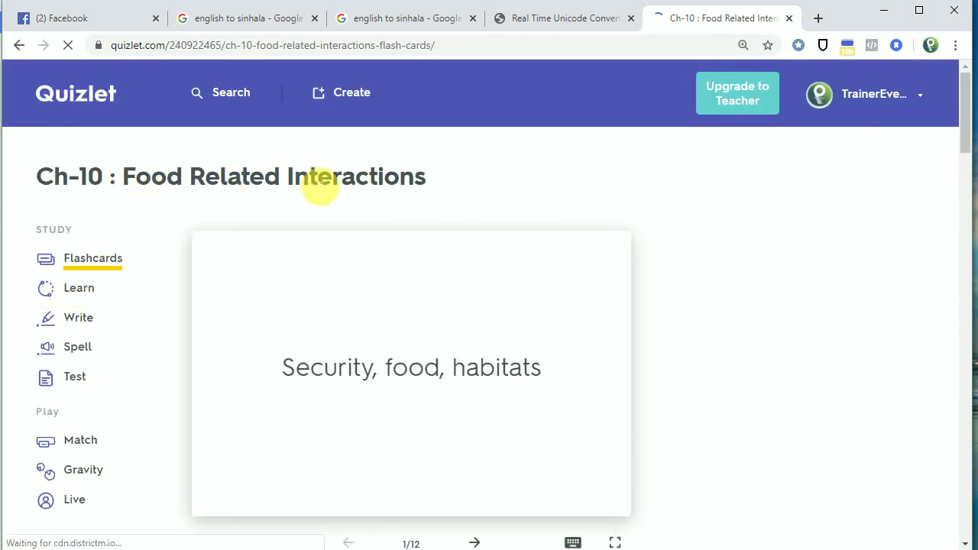
pyautogui.click(90, 297)
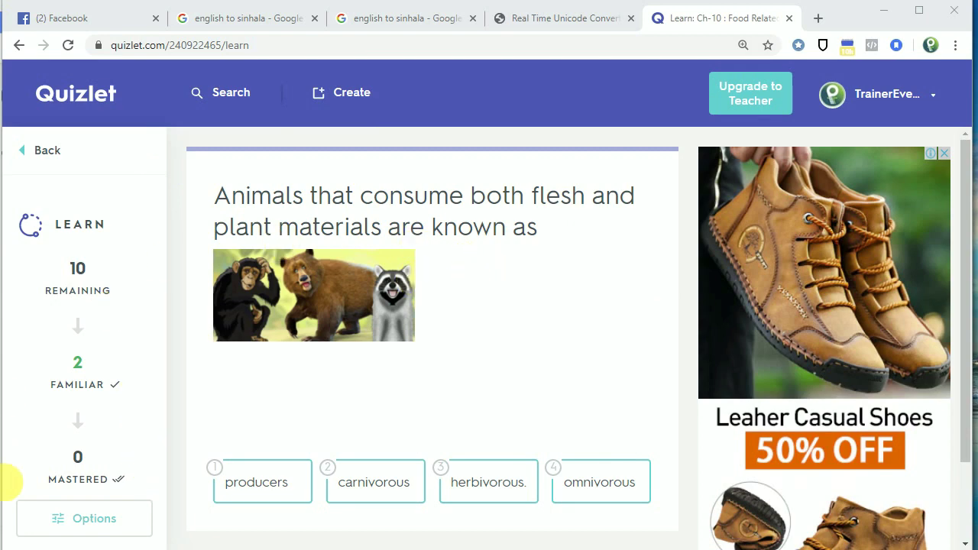
pyautogui.click(95, 528)
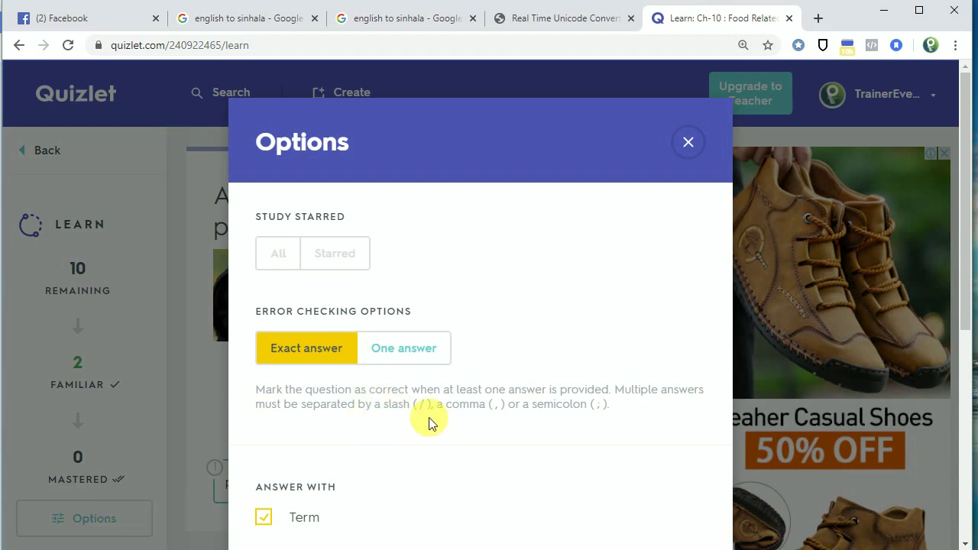
pyautogui.scroll(-2, 413, 409)
pyautogui.scroll(-3, 350, 382)
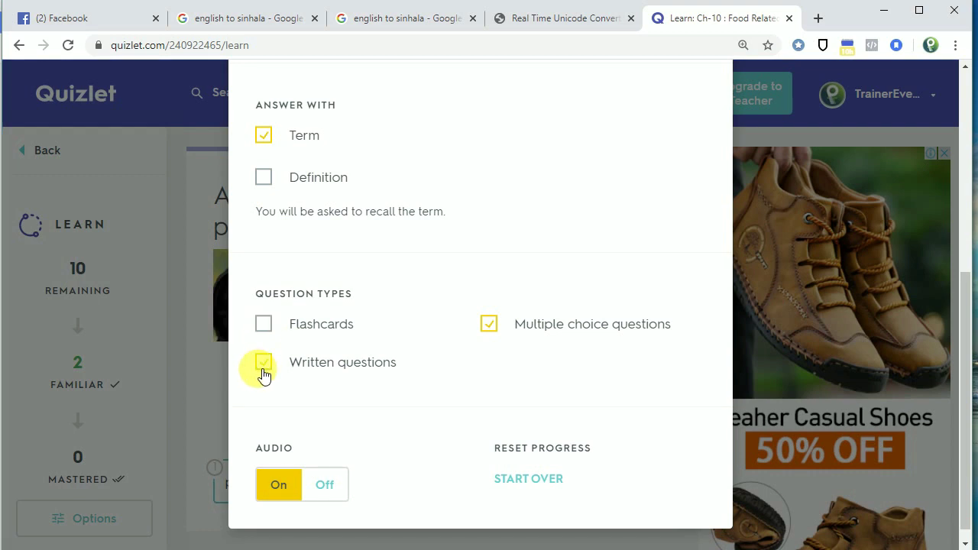
pyautogui.click(489, 326)
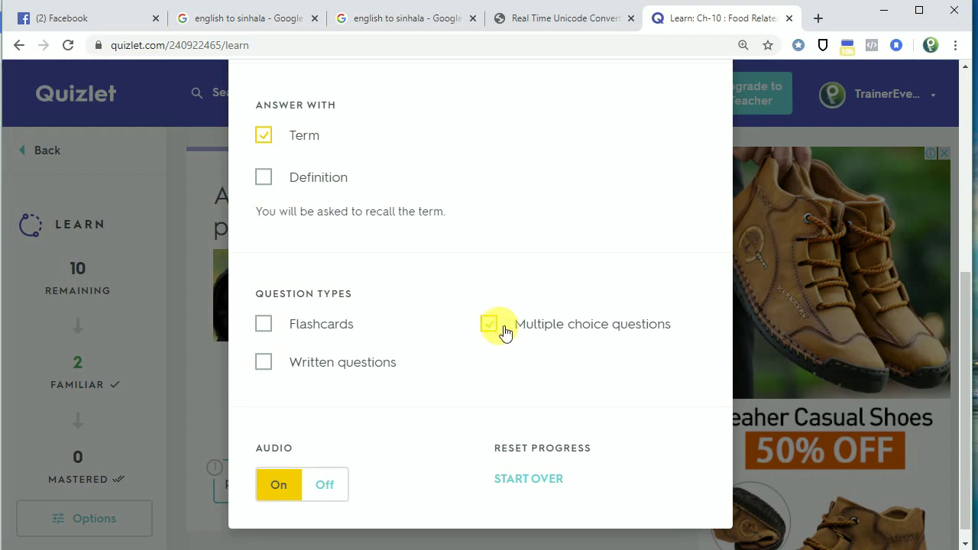
pyautogui.click(491, 327)
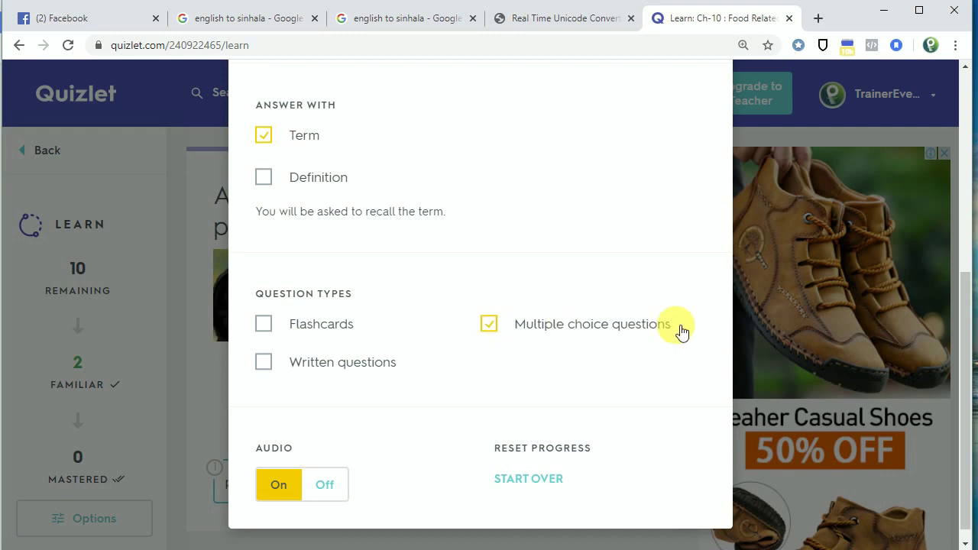
pyautogui.click(536, 479)
pyautogui.click(517, 463)
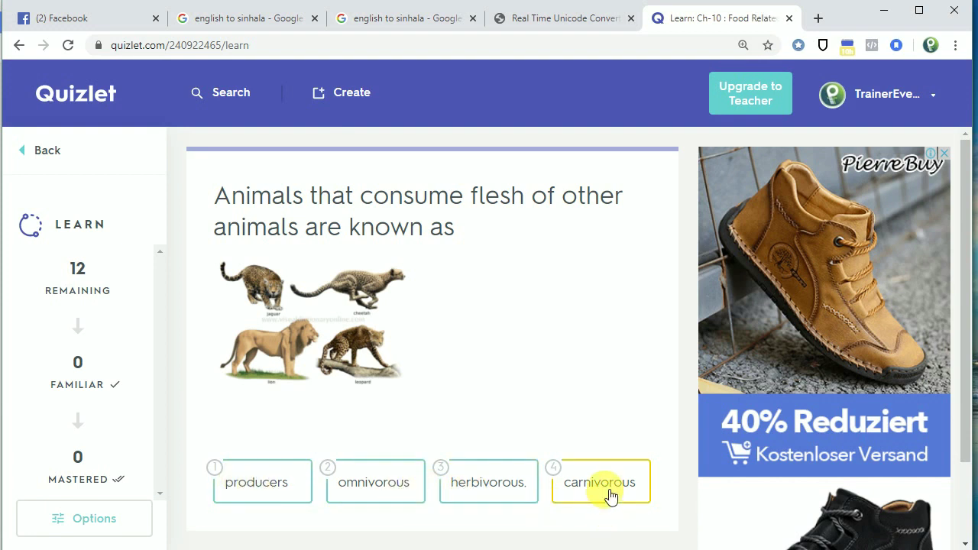
# - Answer omnivorous for flesh-eating animals, security for freedom from danger and a food chain for the feeding network, and review the correction
pyautogui.click(396, 498)
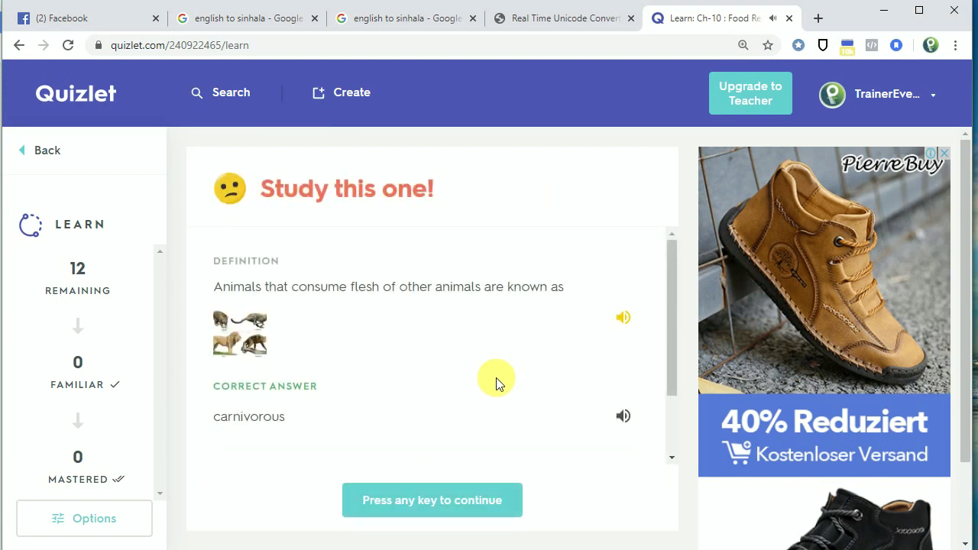
pyautogui.click(447, 510)
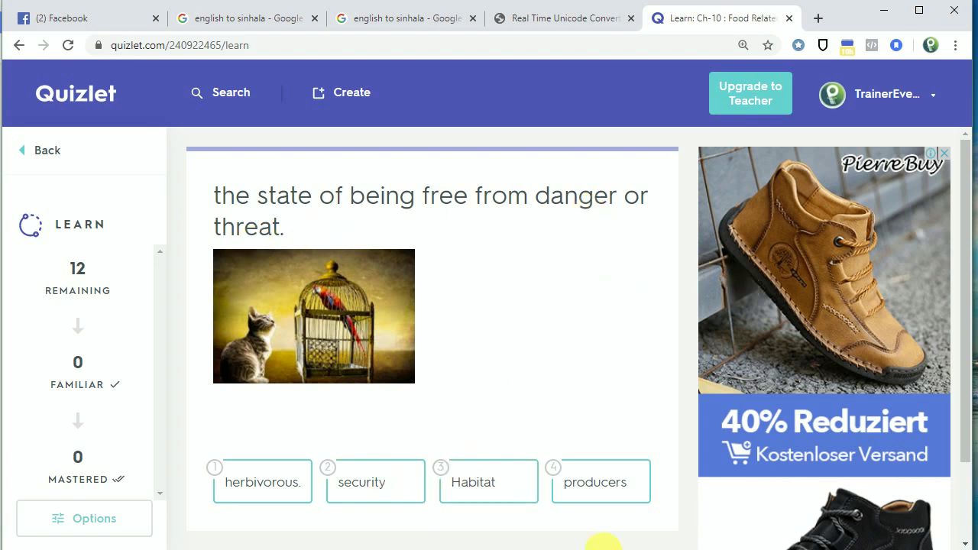
pyautogui.click(410, 482)
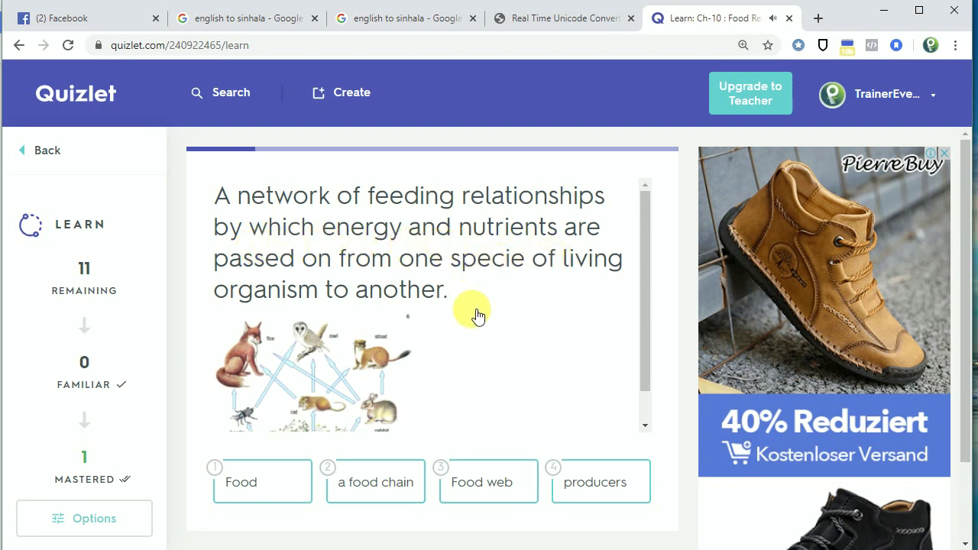
pyautogui.click(377, 491)
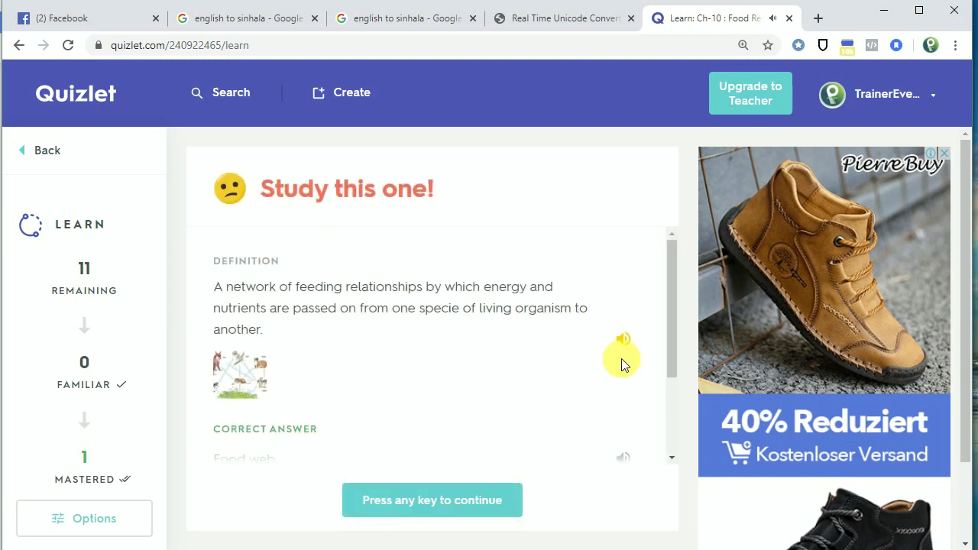
pyautogui.scroll(-2, 436, 378)
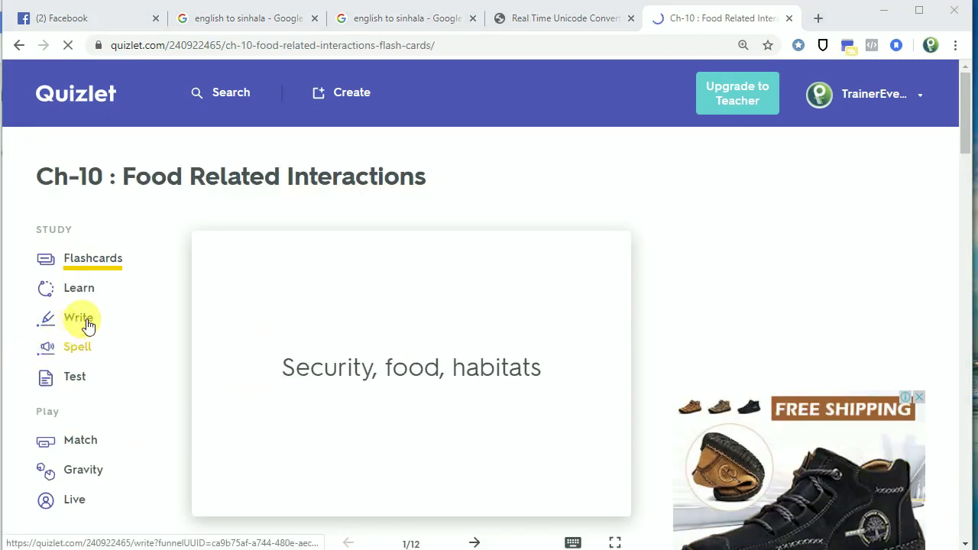
# - Start Write mode for the Ch-10 set, submit dhjdjkfldsfsa for the natural home question and review the correction
pyautogui.click(90, 318)
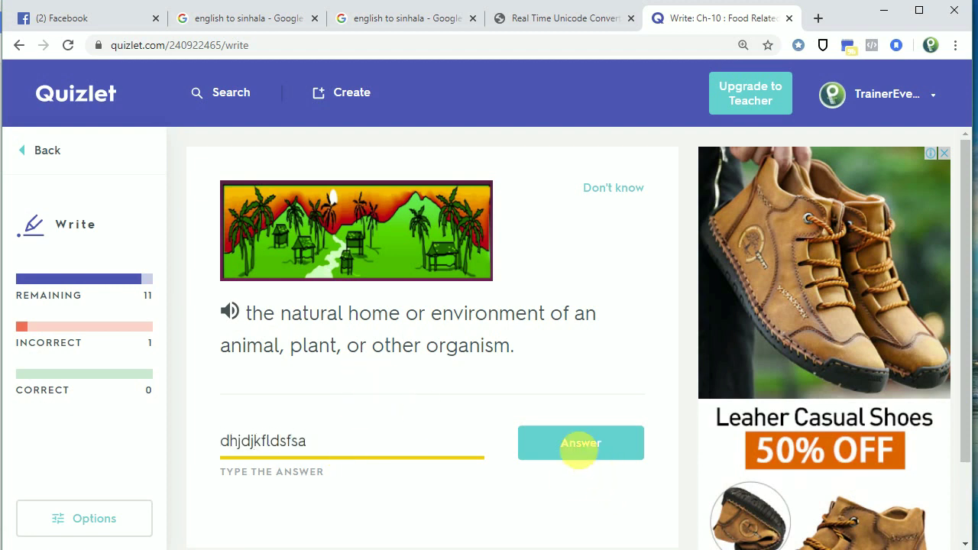
pyautogui.click(579, 444)
pyautogui.scroll(-3, 450, 452)
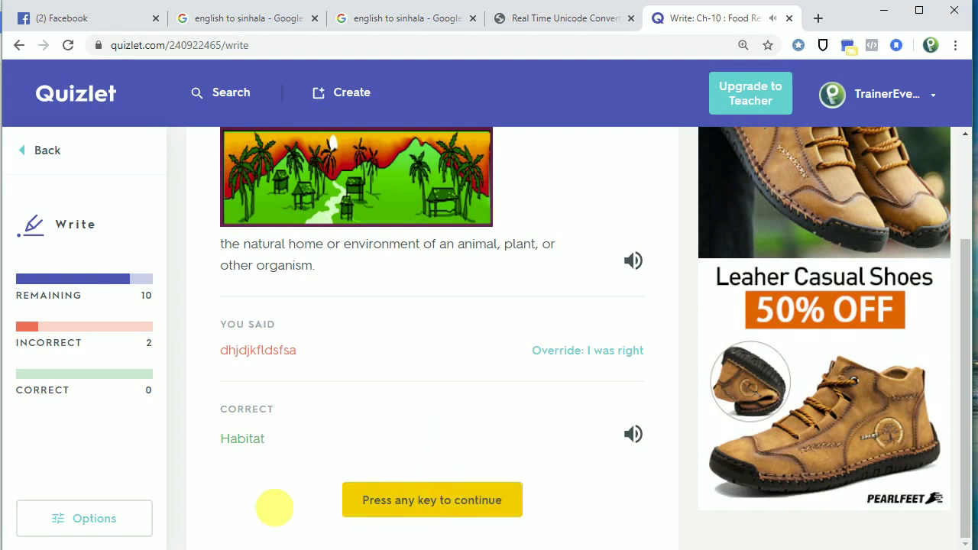
# - Turn off audio in the Write mode options and continue to the following question
pyautogui.click(97, 515)
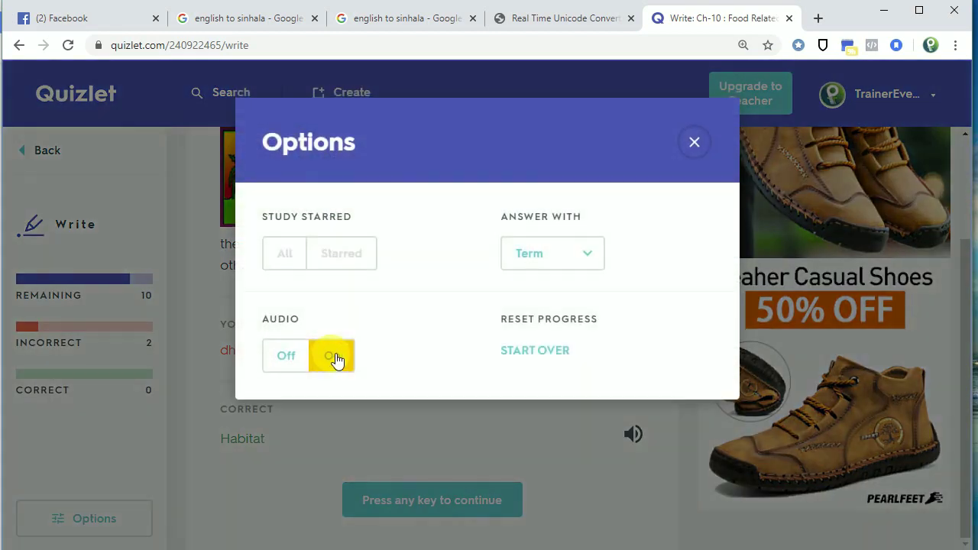
pyautogui.click(293, 360)
pyautogui.click(692, 142)
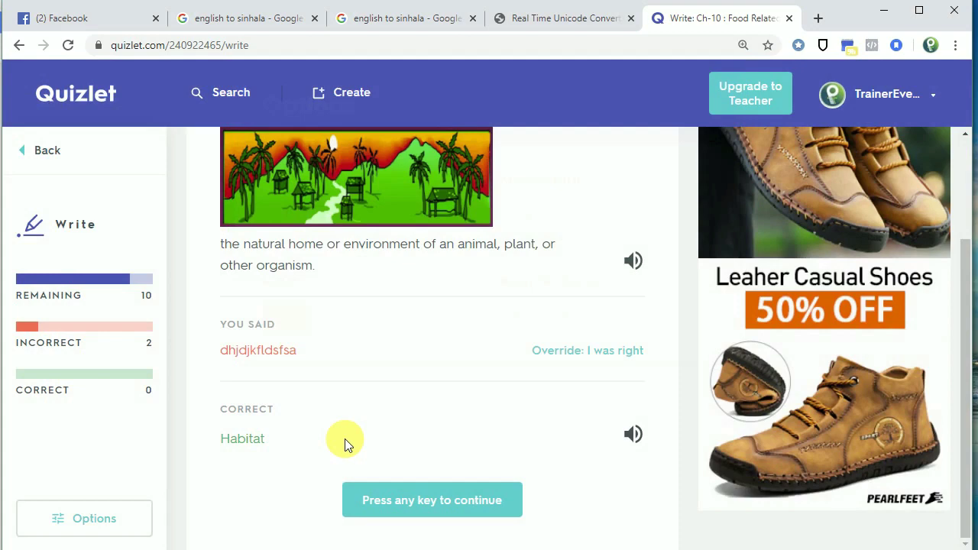
pyautogui.click(395, 505)
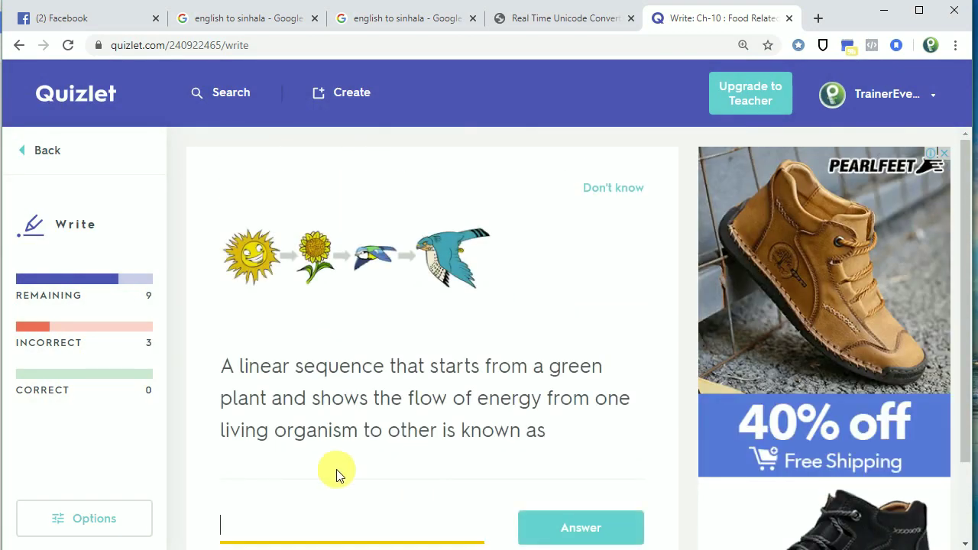
# - Review the linear sequence question and the Write mode options, and return to the Ch-10 set page
pyautogui.scroll(-1, 313, 407)
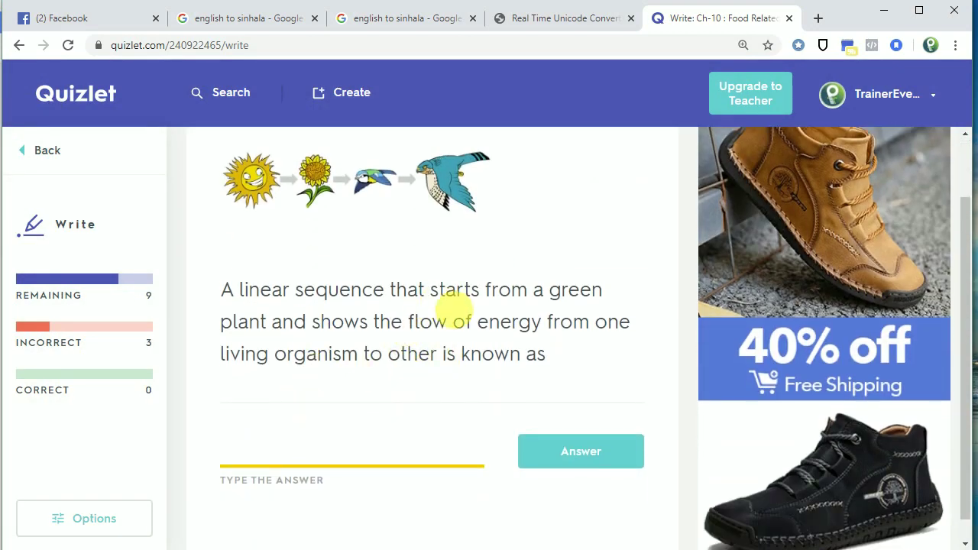
pyautogui.hotkey('ctrl', '-')
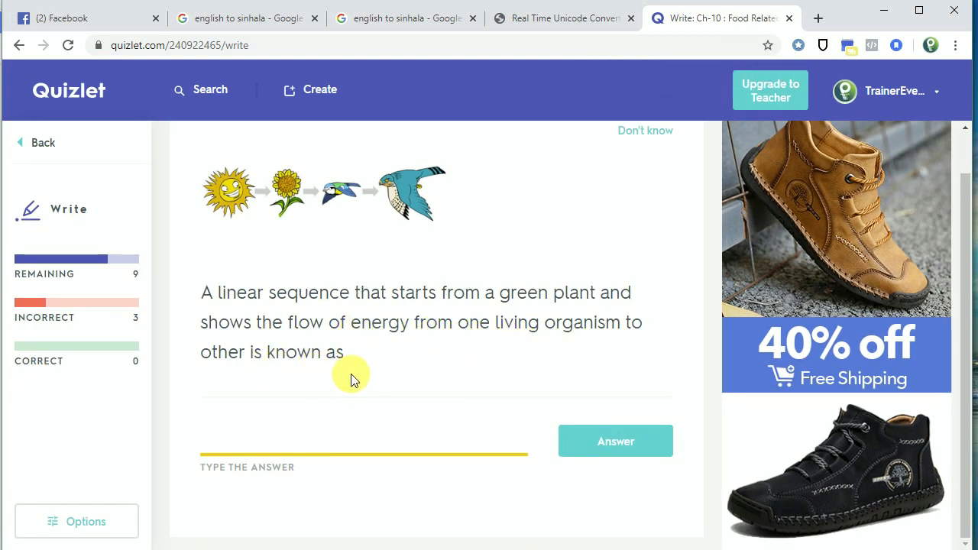
pyautogui.click(103, 527)
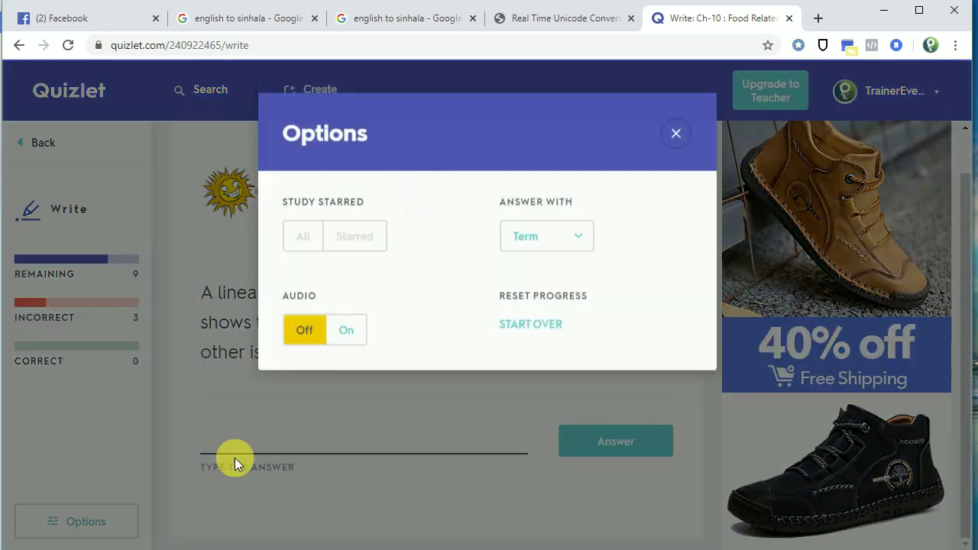
pyautogui.click(672, 137)
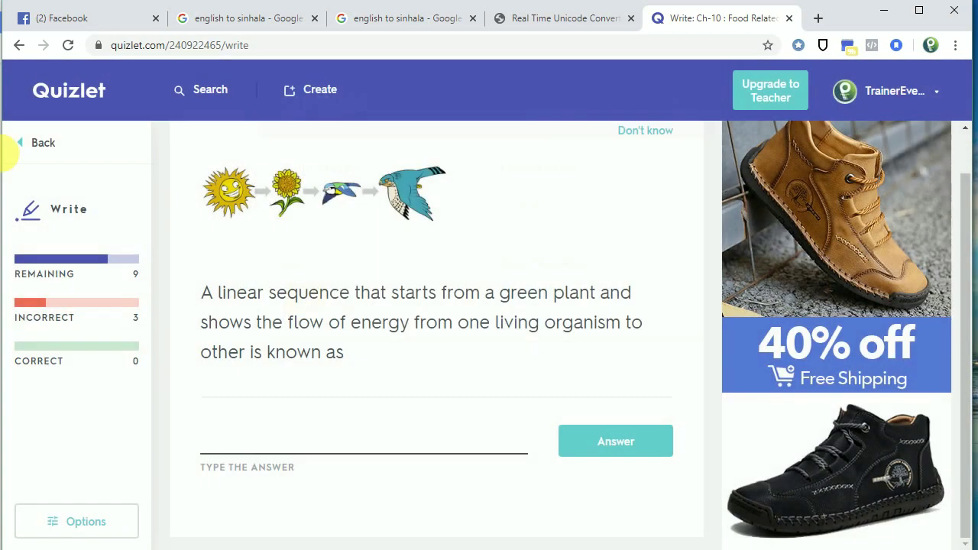
pyautogui.click(18, 146)
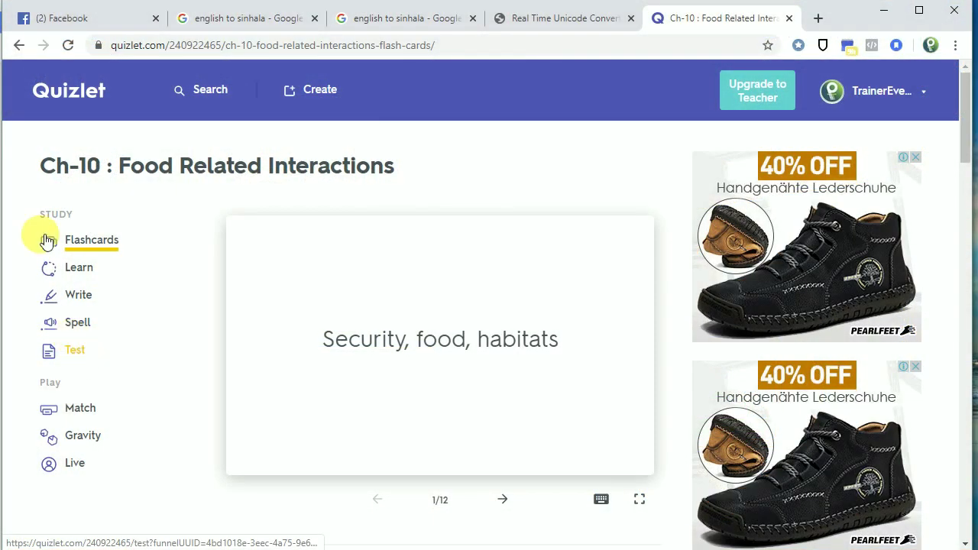
# - Return to the home page, reopen the G6-SCIENCE | YES class and open its Ch-10 : Food Related Interactions set
pyautogui.click(38, 84)
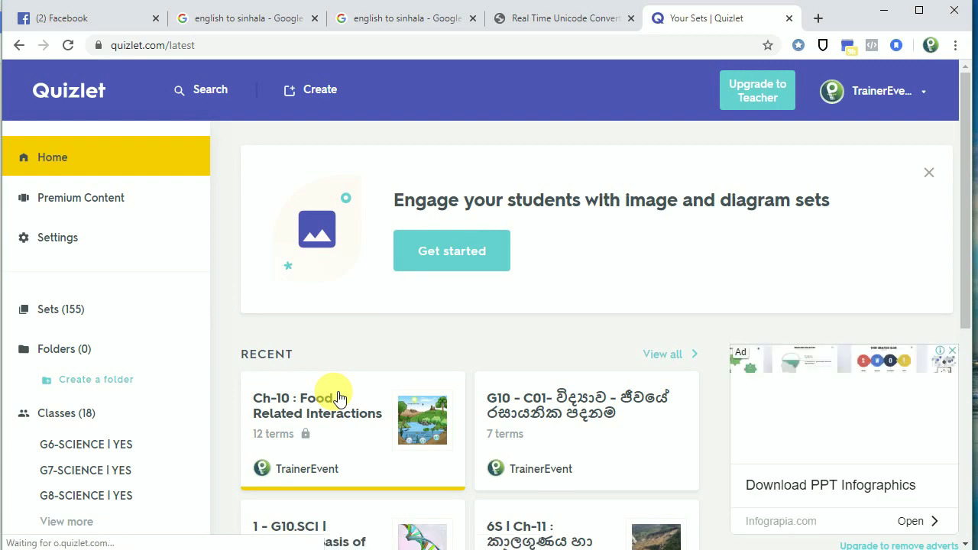
pyautogui.scroll(-2, 393, 362)
pyautogui.scroll(3, 391, 341)
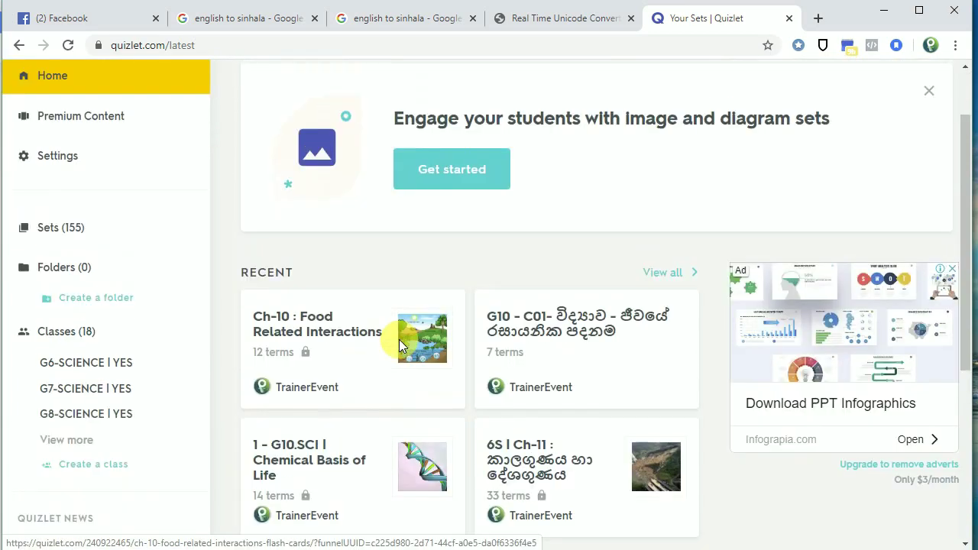
pyautogui.click(176, 444)
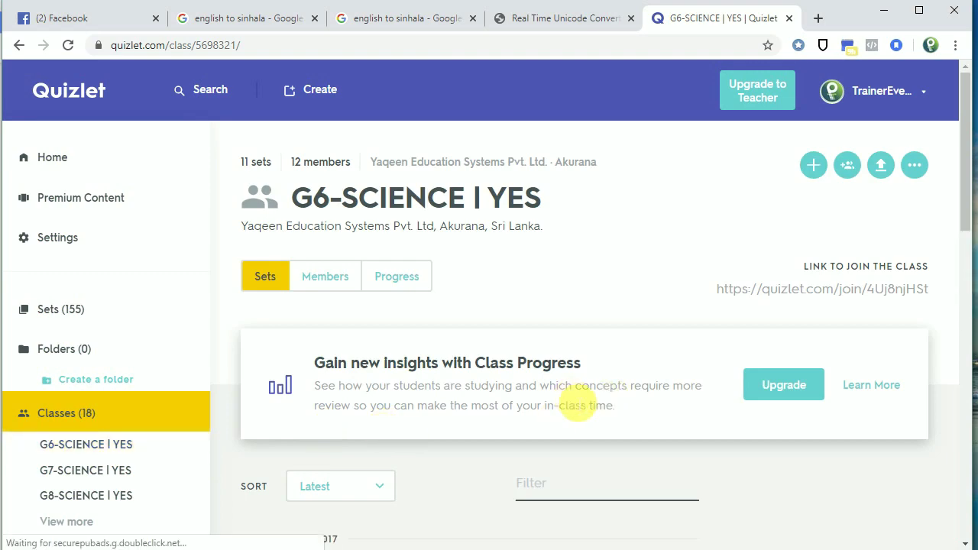
pyautogui.scroll(-3, 578, 404)
pyautogui.scroll(3, 572, 406)
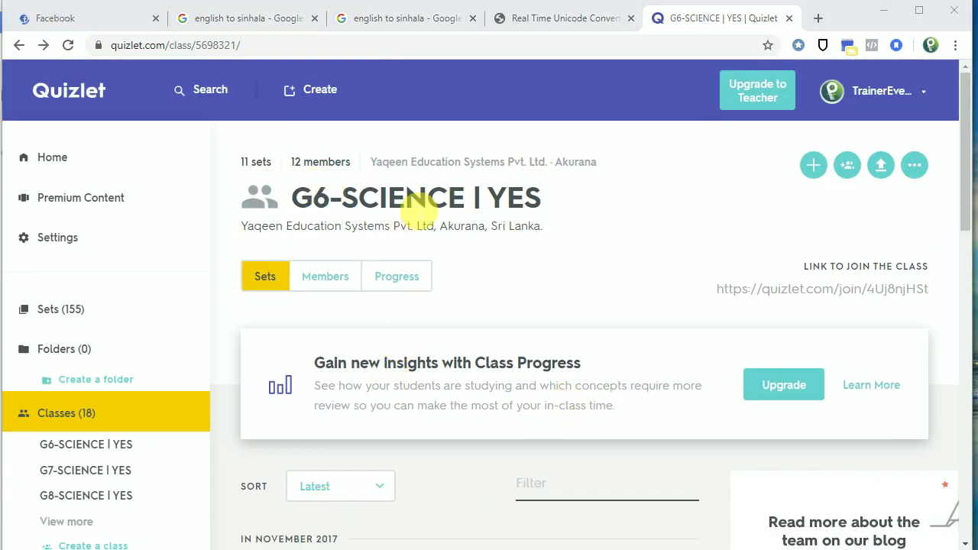
pyautogui.scroll(-5, 521, 233)
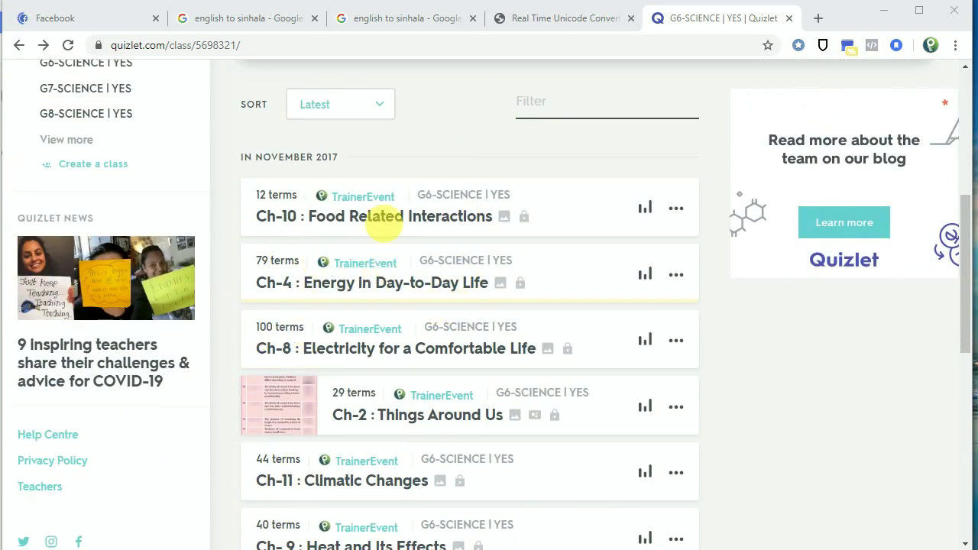
pyautogui.click(371, 221)
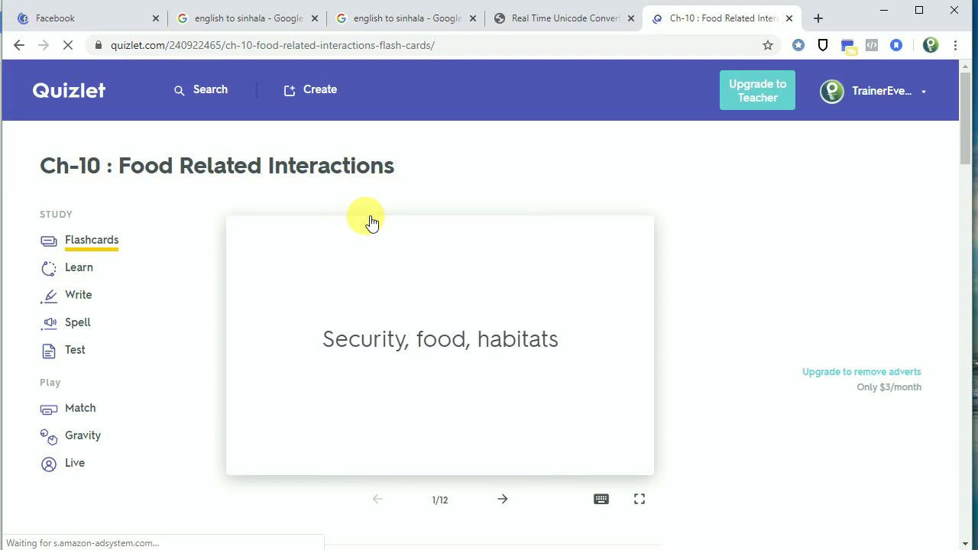
# - Open the sharing options of the Ch-10 : Food Related Interactions set and start sharing it on Google Classroom
pyautogui.scroll(-3, 371, 221)
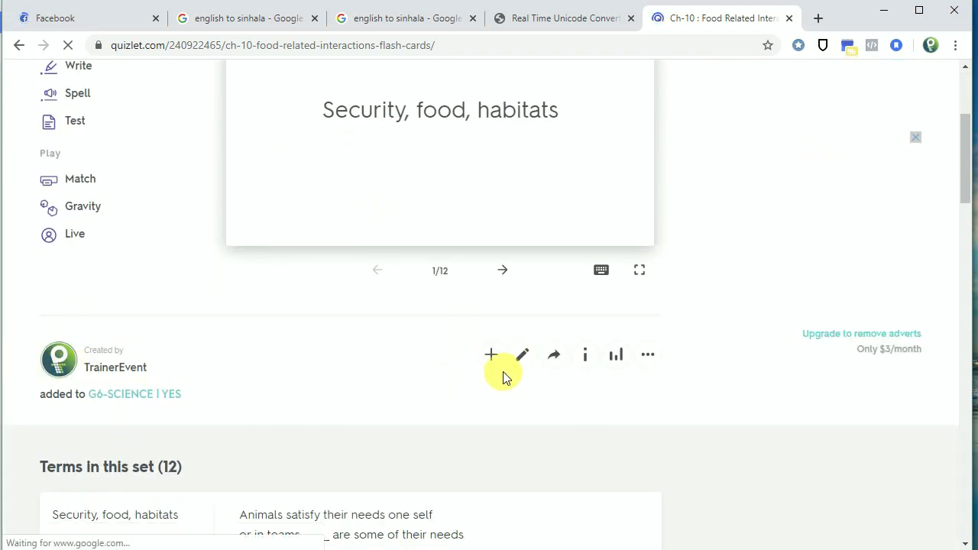
pyautogui.click(555, 356)
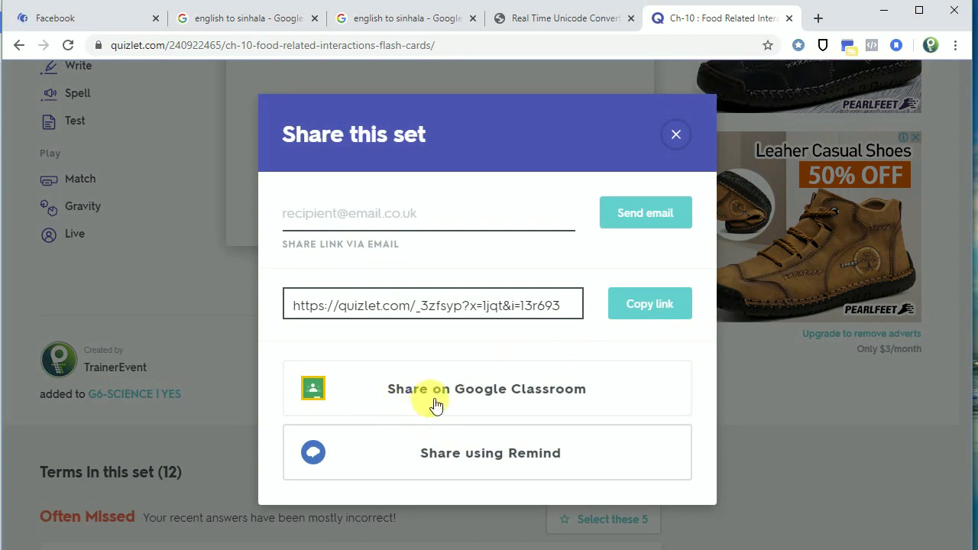
pyautogui.click(438, 405)
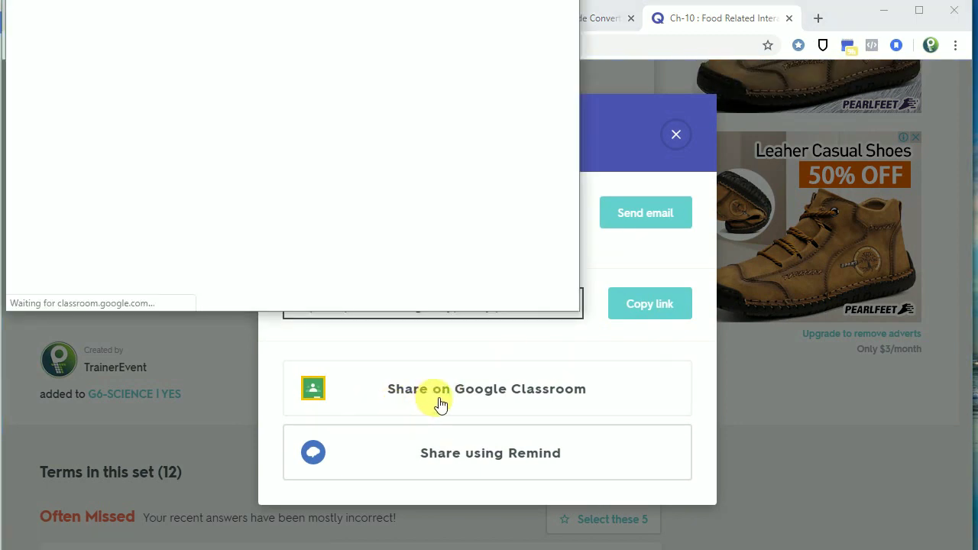
pyautogui.moveTo(426, 0); pyautogui.dragTo(449, 47)
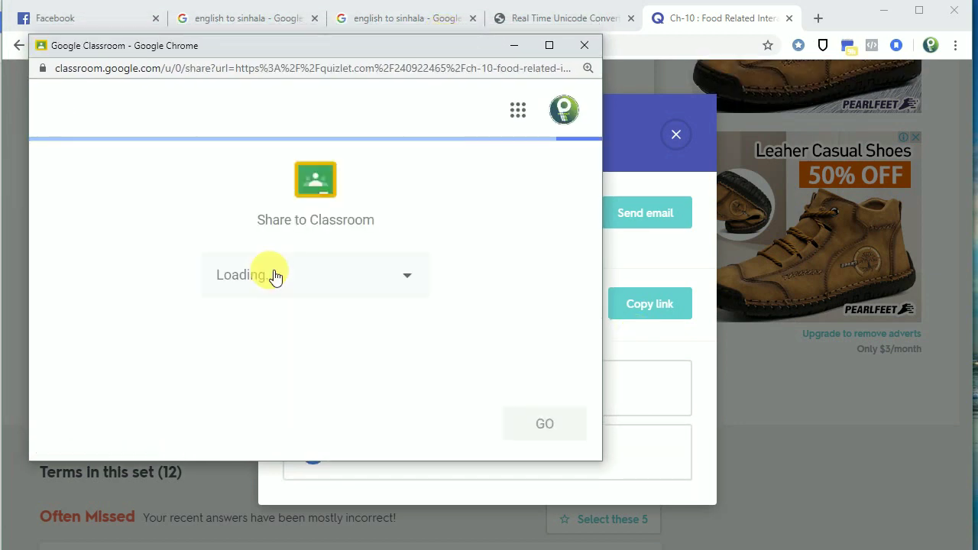
# - Choose the 3D COACHING class and the Ask question action for the Classroom share, and proceed to the question form
pyautogui.click(415, 280)
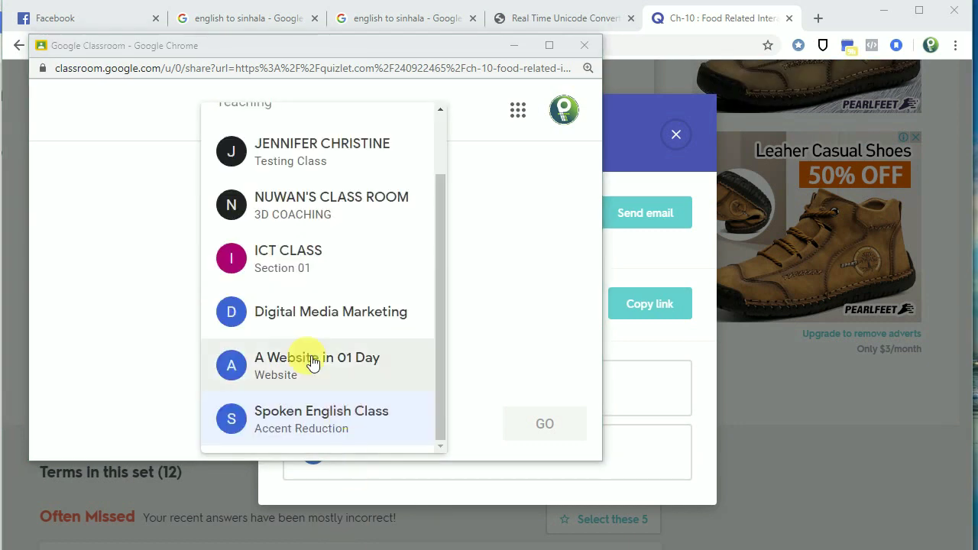
pyautogui.scroll(1, 329, 297)
pyautogui.scroll(-1, 329, 296)
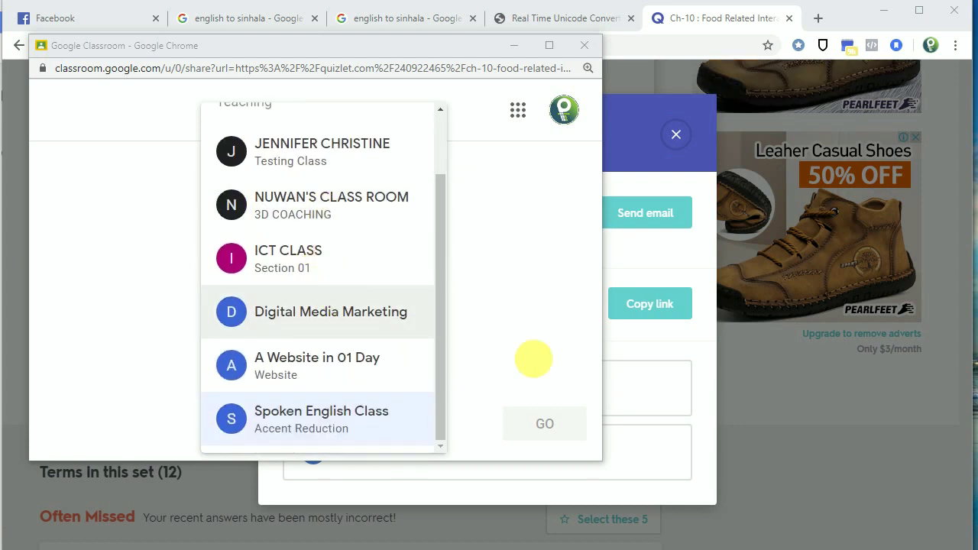
pyautogui.click(330, 207)
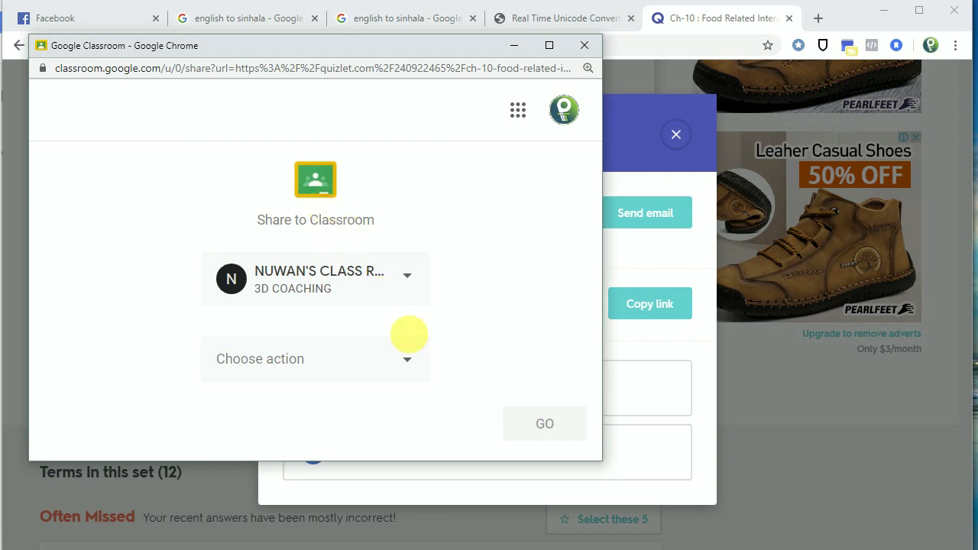
pyautogui.click(404, 361)
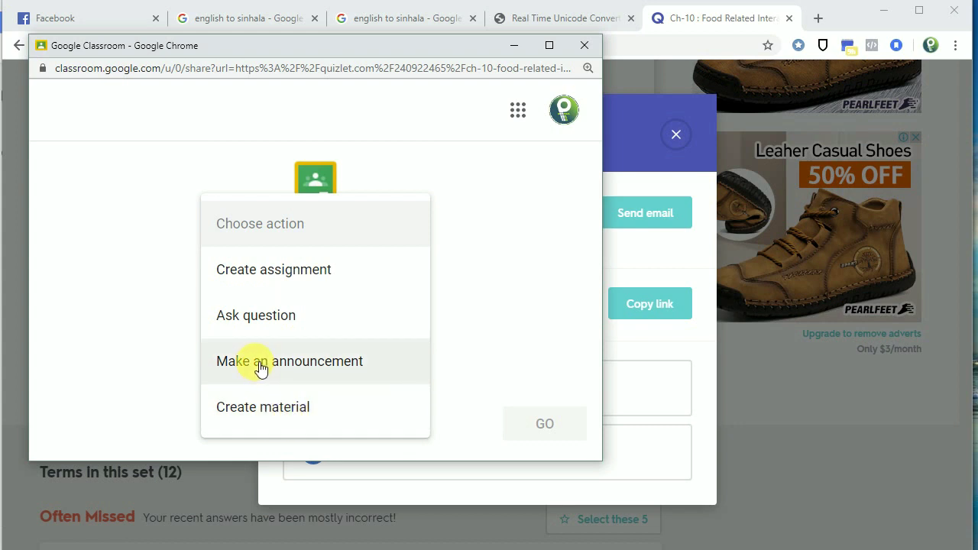
pyautogui.click(277, 326)
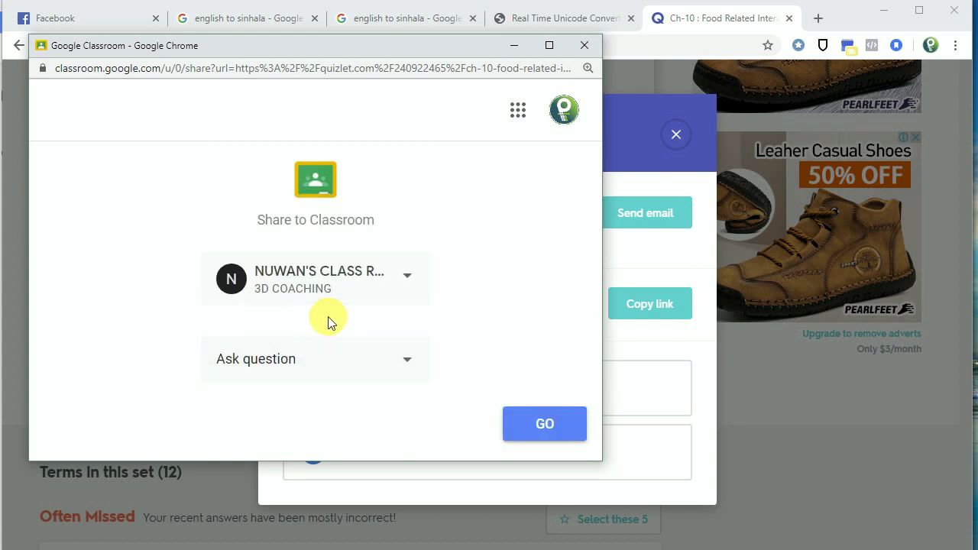
pyautogui.click(562, 438)
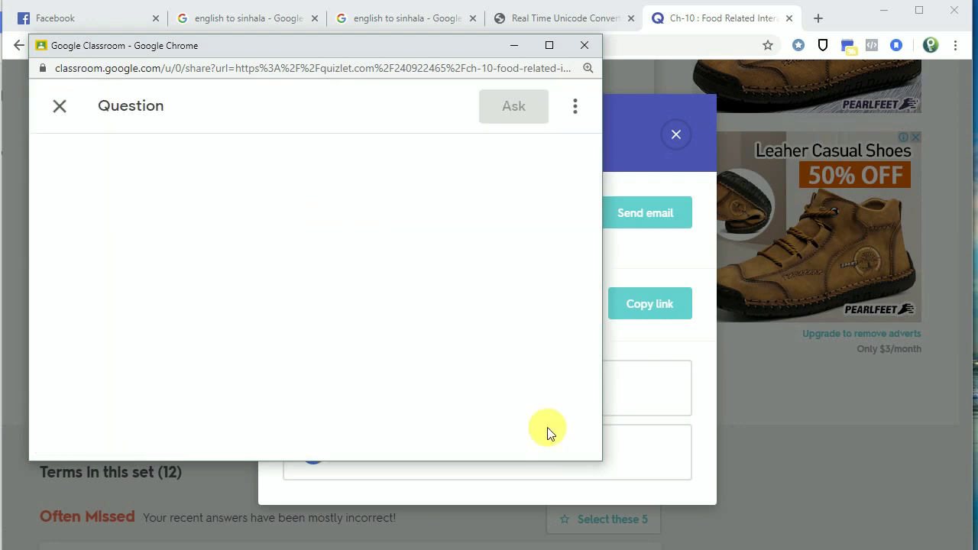
# - Enlarge the Classroom window and enter question set 01 as the question with fdsfsa as its instructions
pyautogui.click(549, 45)
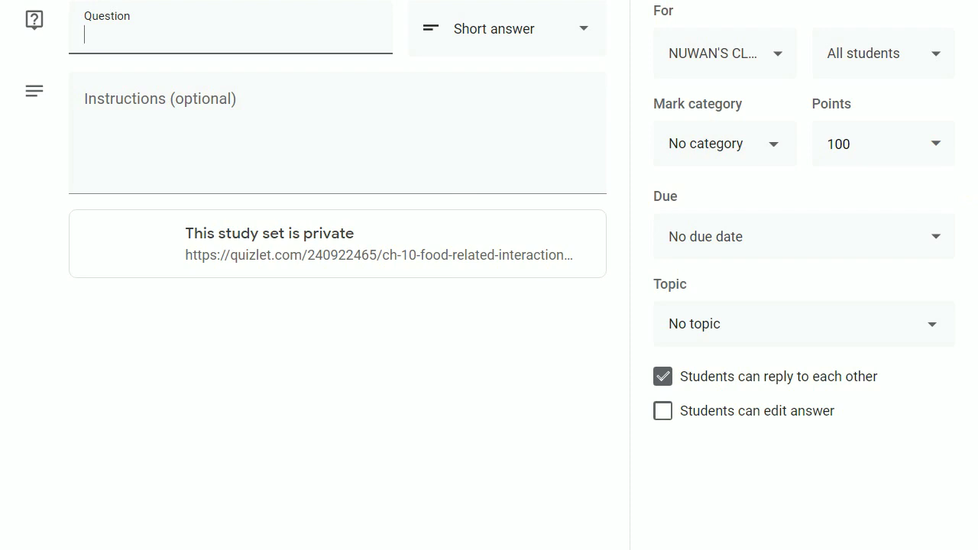
pyautogui.click(926, 2)
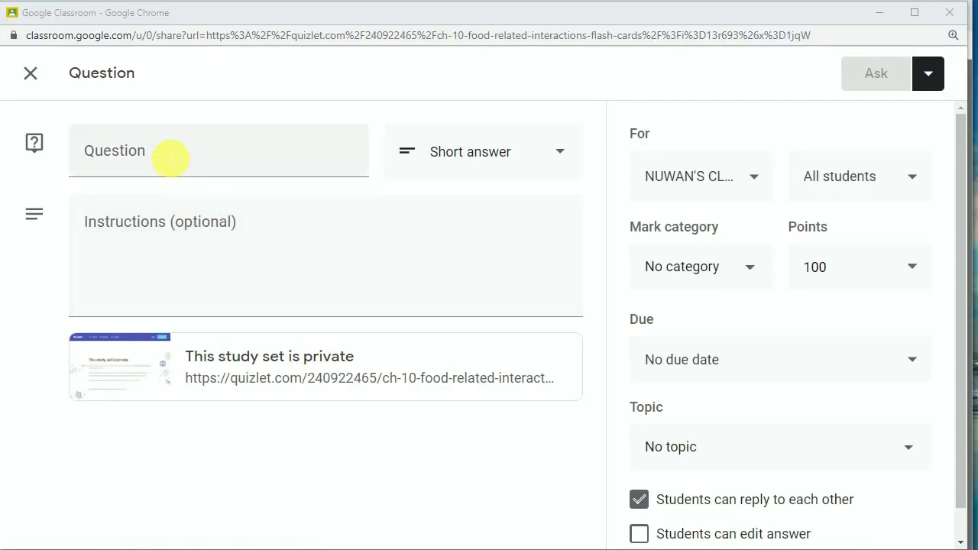
pyautogui.click(170, 157)
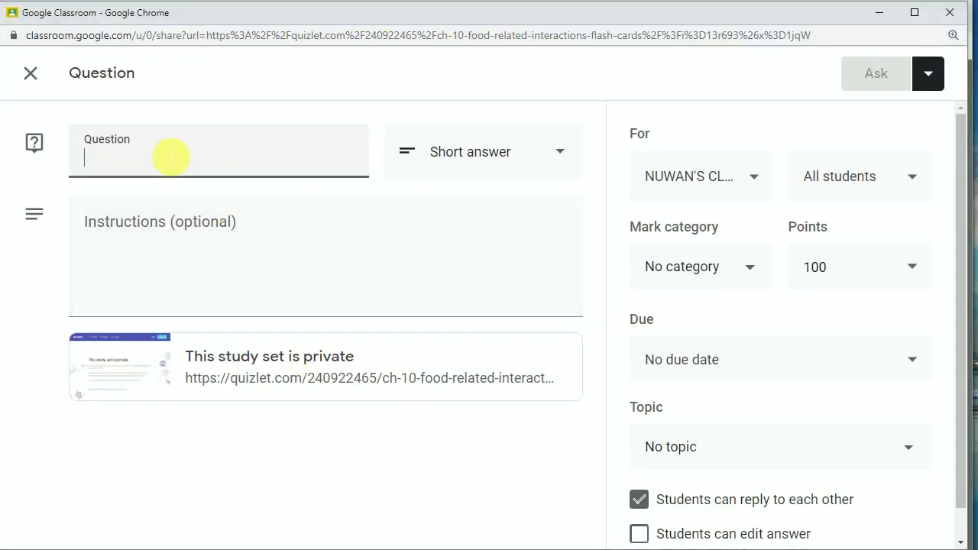
pyautogui.write('question set 01')
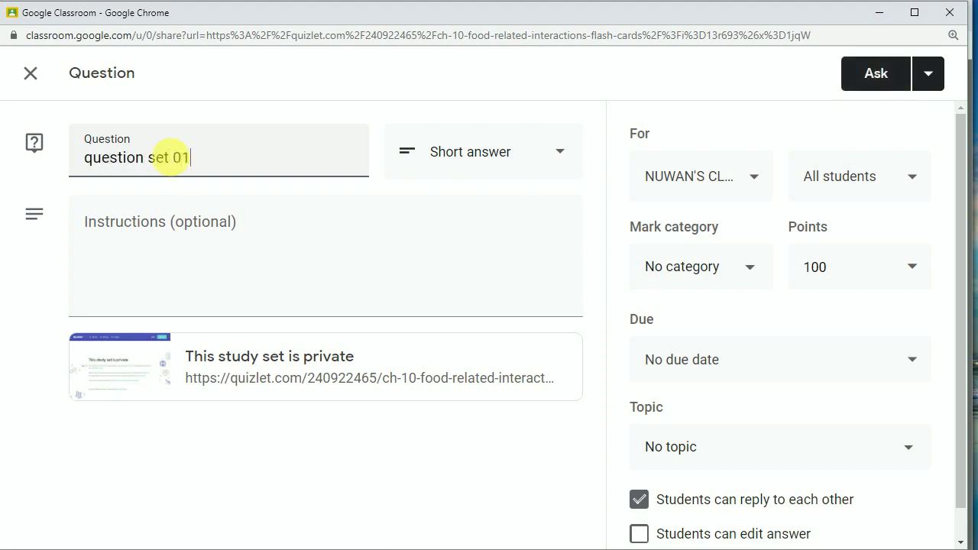
pyautogui.click(148, 243)
pyautogui.write('fdsfsa')
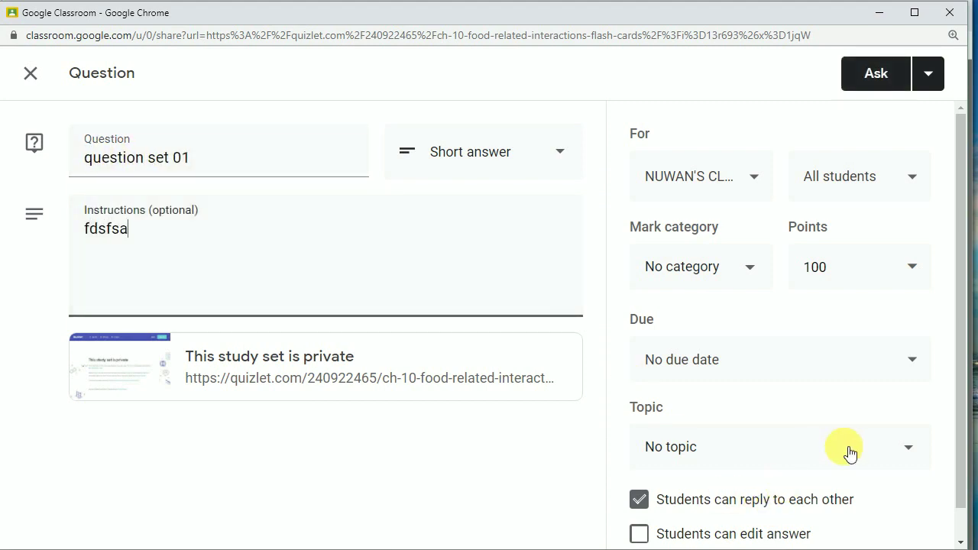
# - Set the question's topic to Module 02 - Self Discipline and check the mark category and due date options
pyautogui.click(923, 451)
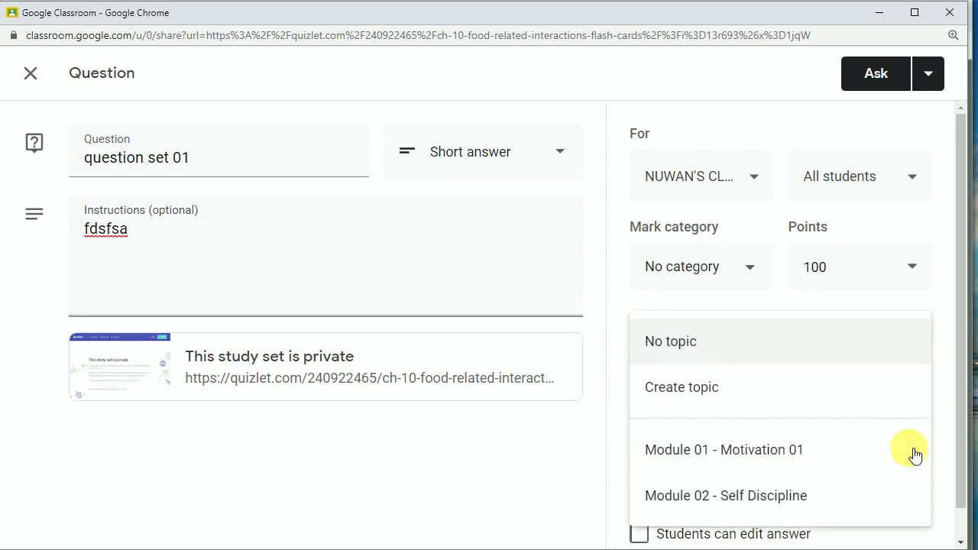
pyautogui.click(735, 498)
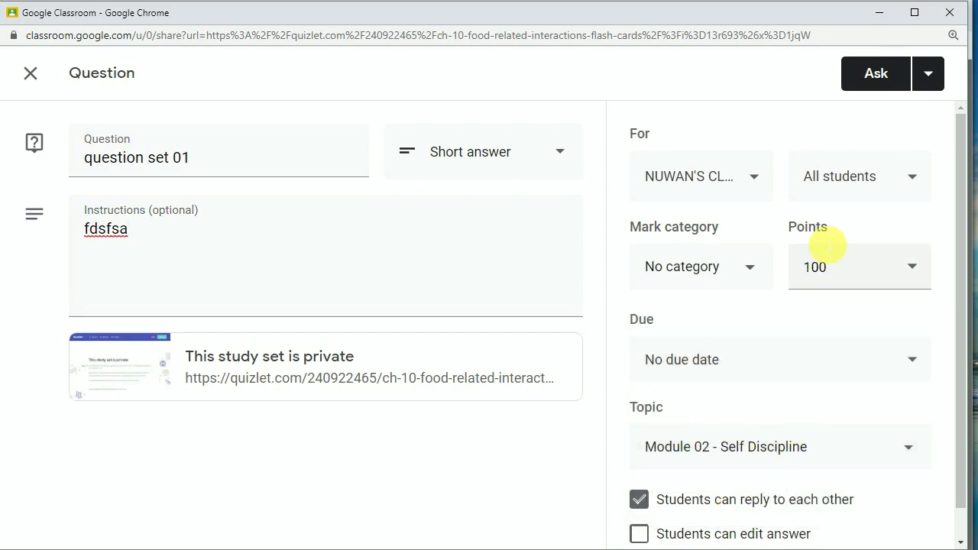
pyautogui.click(735, 272)
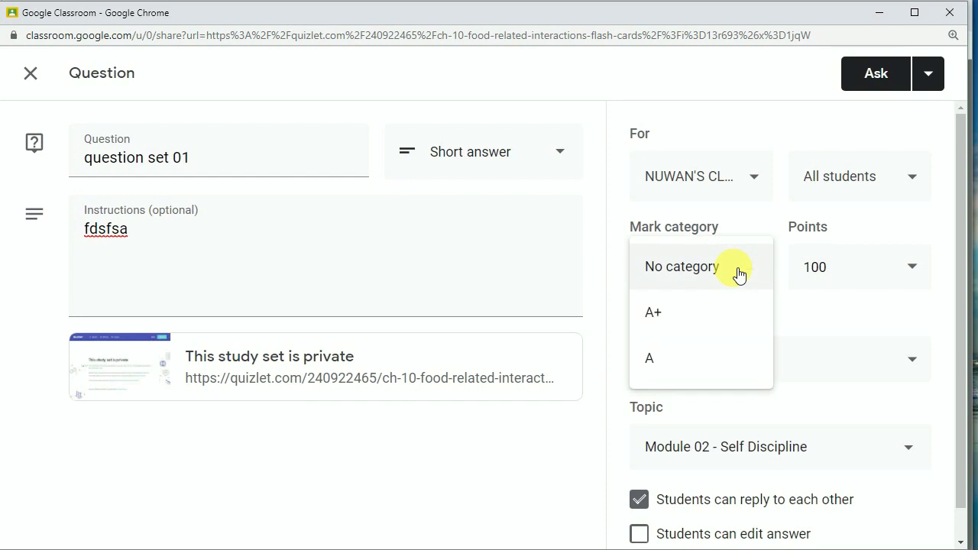
pyautogui.click(830, 346)
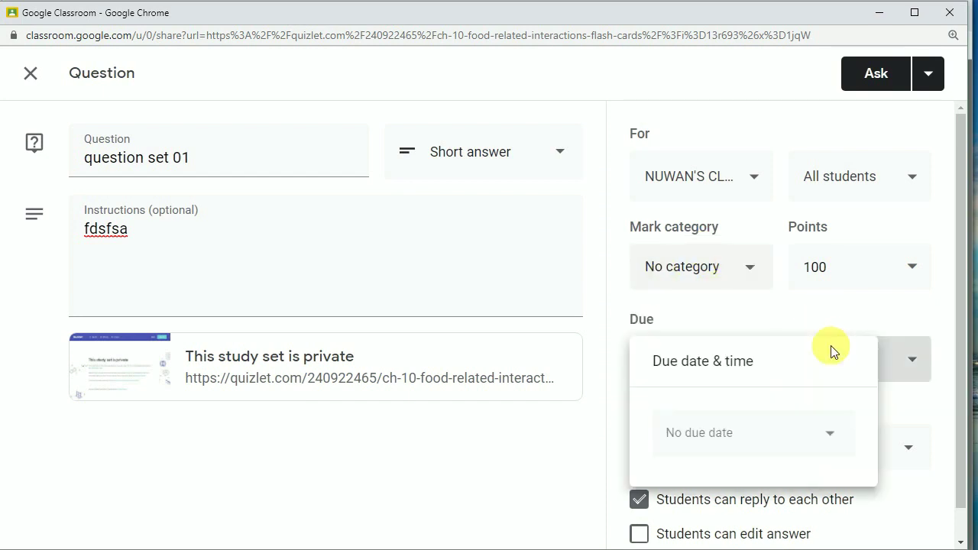
pyautogui.click(439, 218)
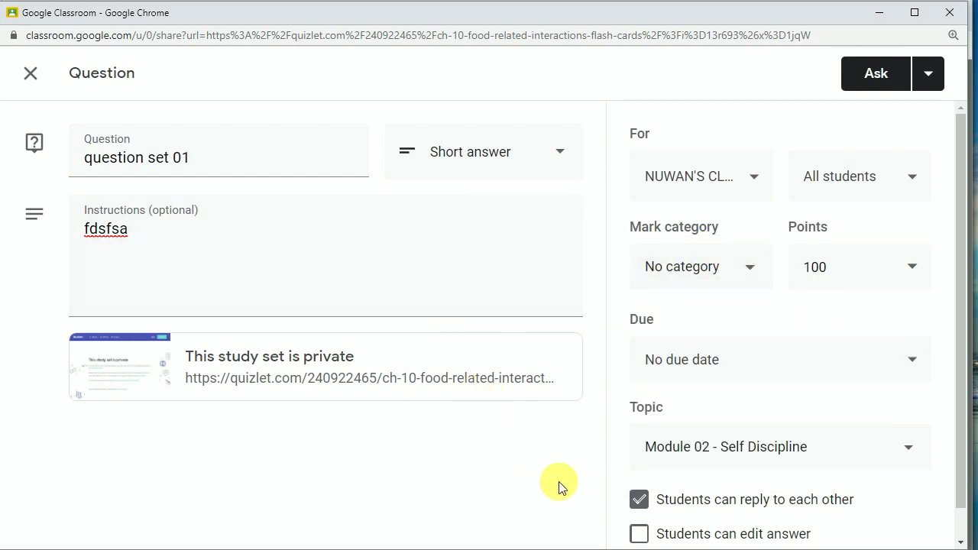
# - Set the question's due date to 15 Apr 2020 and post it to the class
pyautogui.click(691, 363)
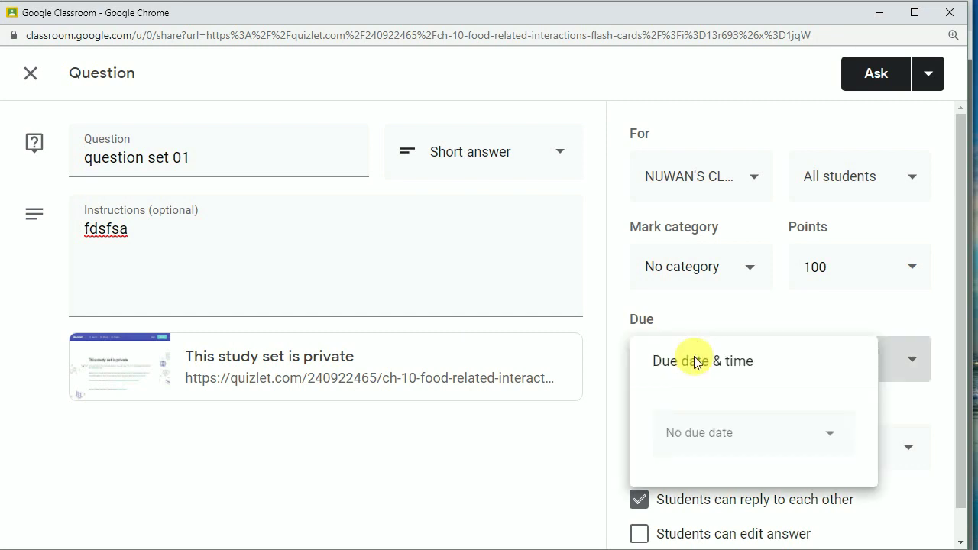
pyautogui.click(709, 438)
pyautogui.click(738, 330)
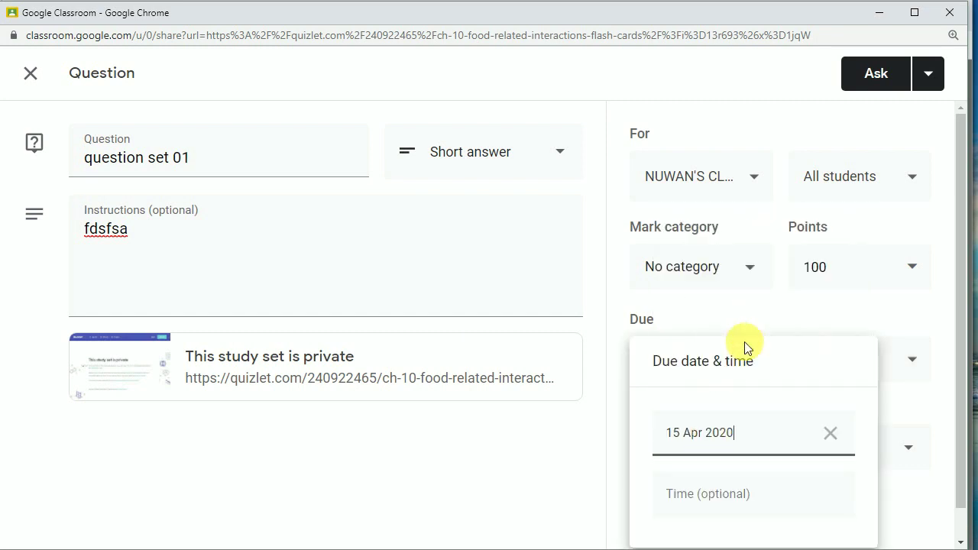
pyautogui.click(318, 420)
pyautogui.click(873, 72)
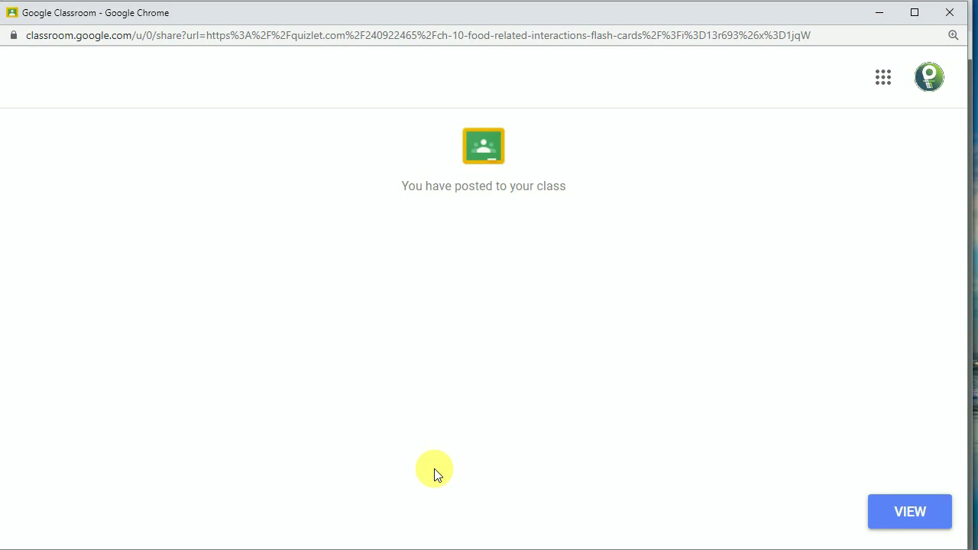
# - Close the Google Classroom window and the set's share dialog, and return to the Quizlet home page
pyautogui.click(950, 13)
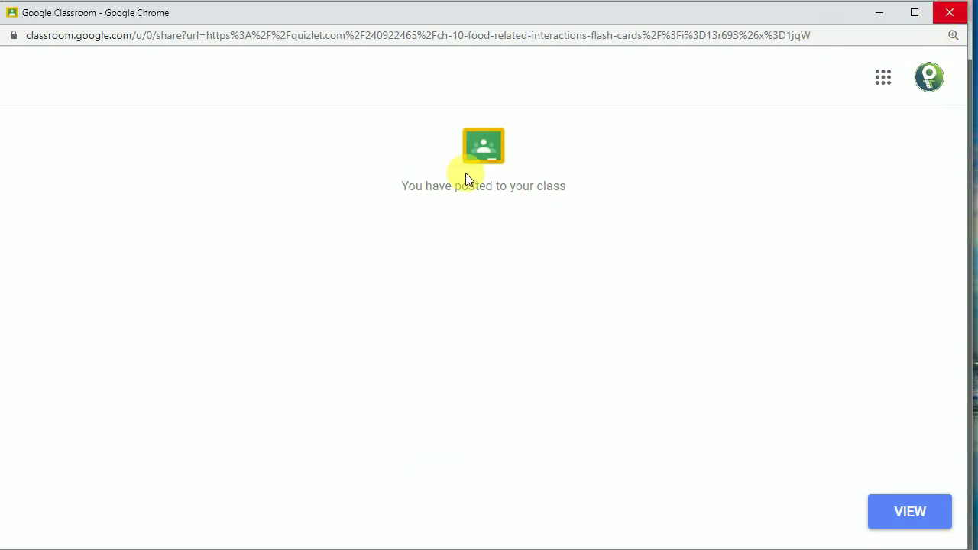
pyautogui.click(674, 137)
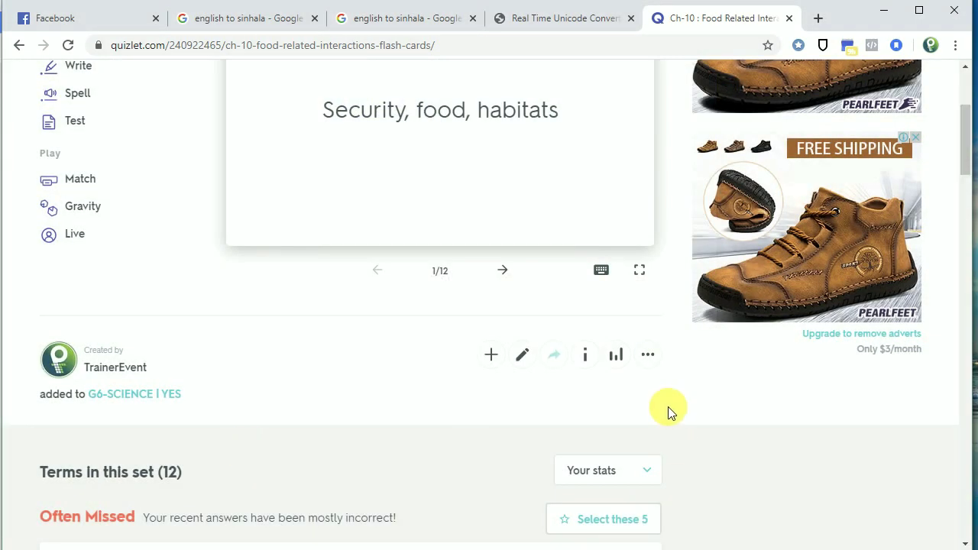
pyautogui.scroll(3, 618, 375)
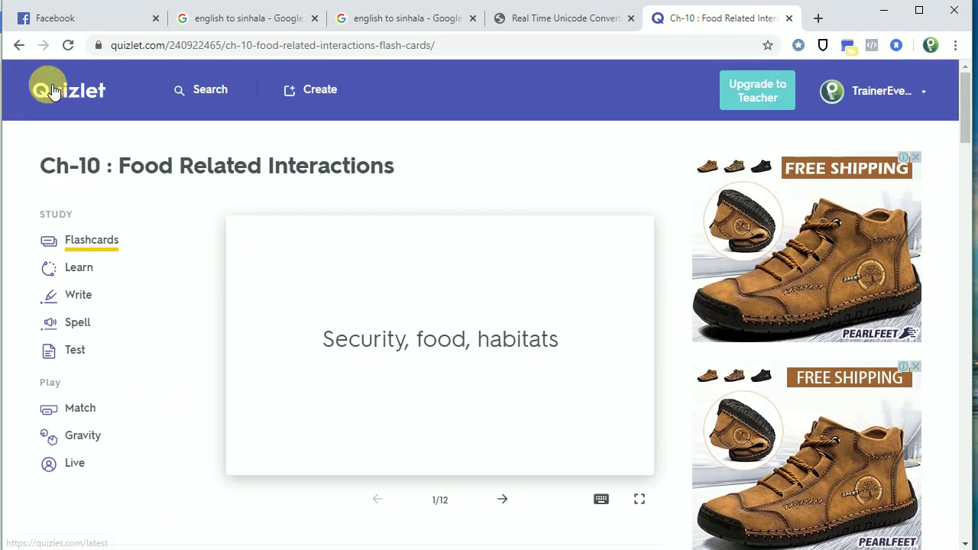
pyautogui.click(52, 91)
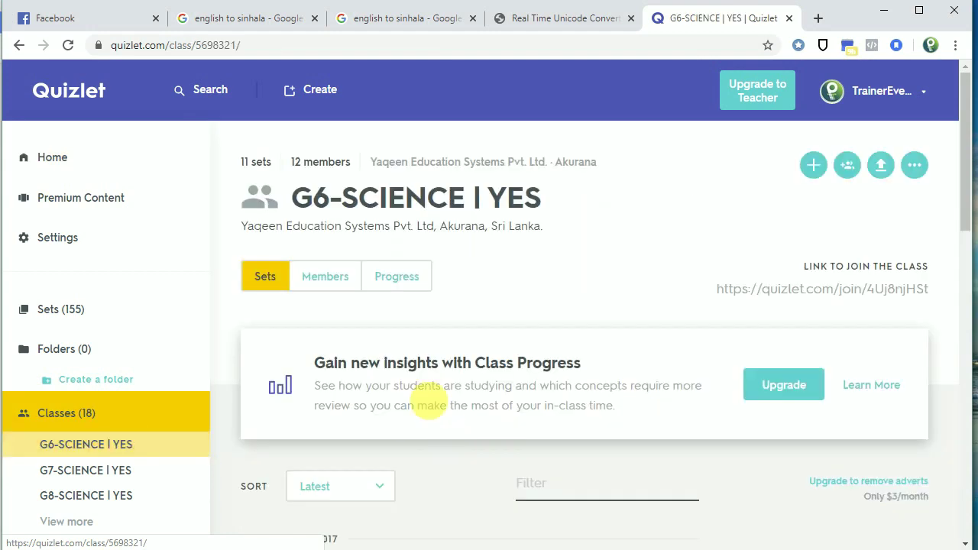
# - Open the G7-SCIENCE | YES class and look through its study sets
pyautogui.scroll(-3, 336, 434)
pyautogui.click(105, 243)
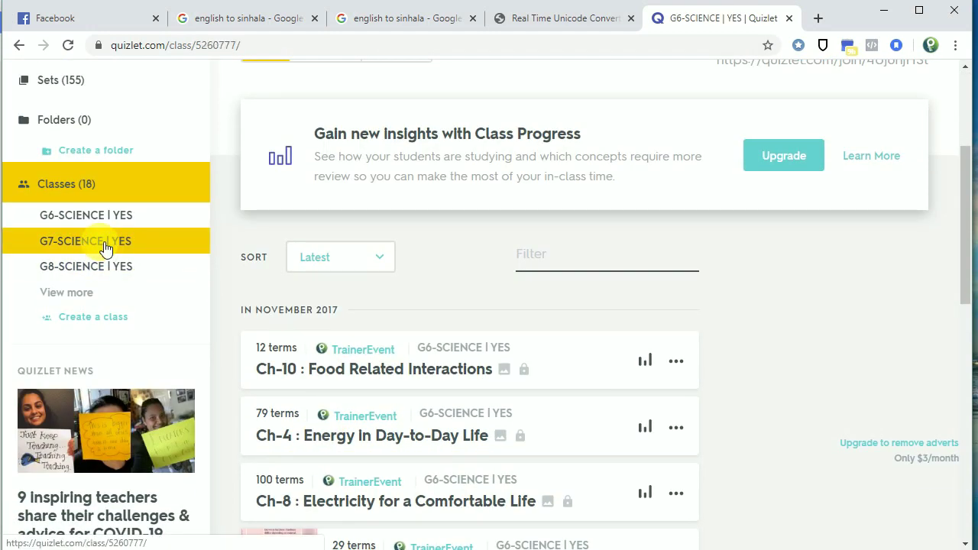
pyautogui.scroll(-3, 245, 374)
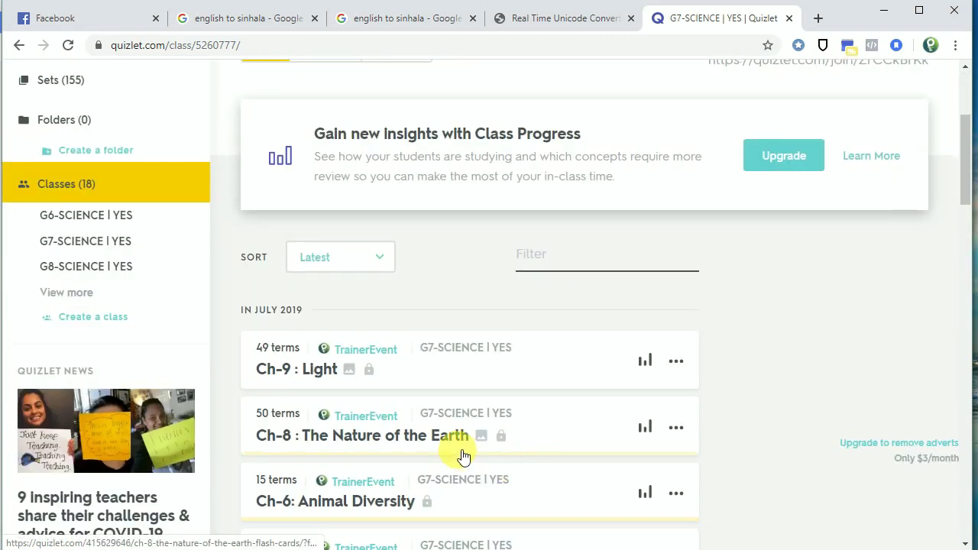
pyautogui.scroll(3, 454, 372)
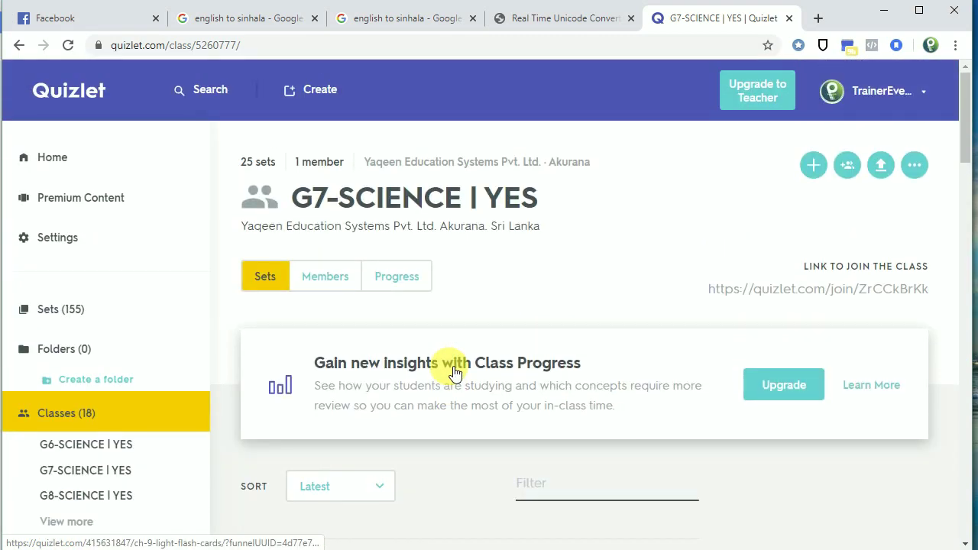
pyautogui.scroll(-6, 448, 367)
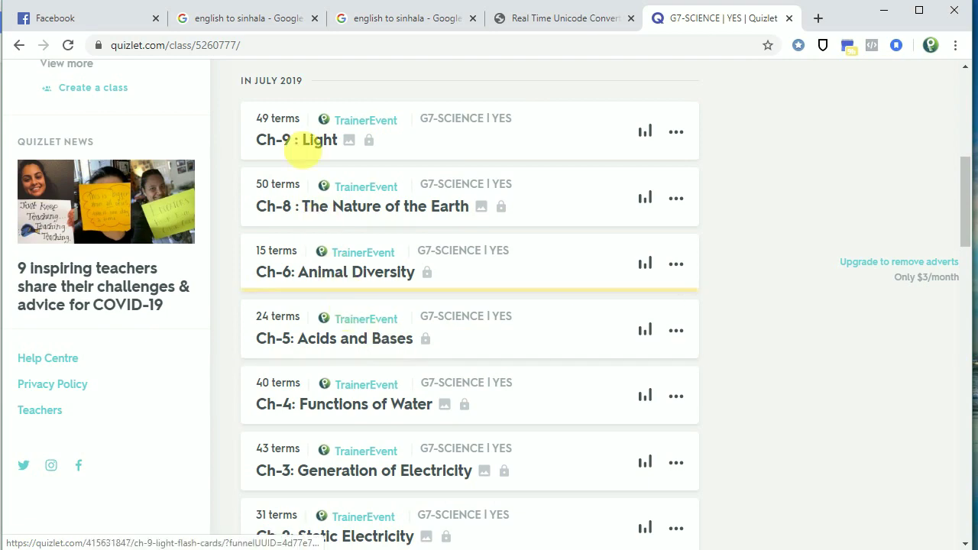
pyautogui.scroll(-1, 311, 328)
pyautogui.scroll(3, 311, 329)
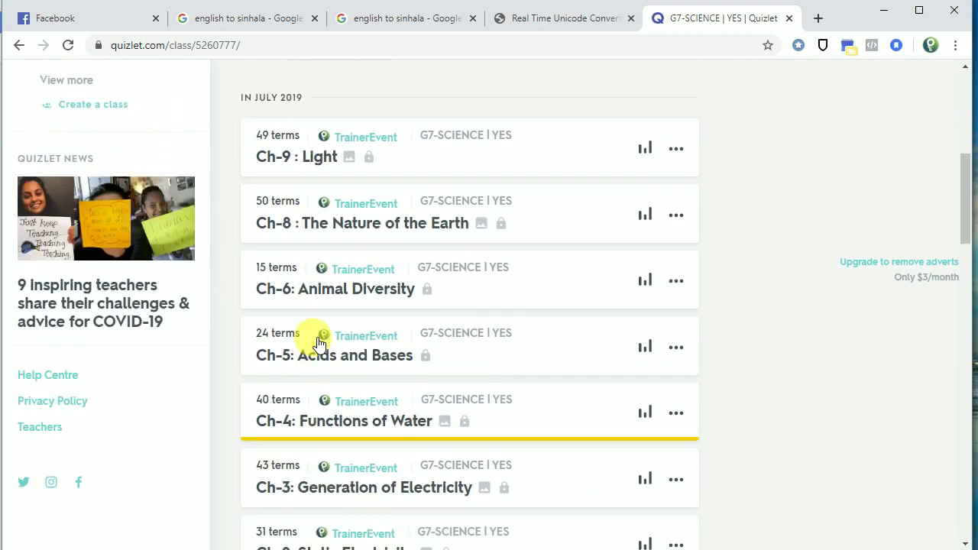
# - Sort the G7-SCIENCE | YES study sets alphabetically and browse the reordered list
pyautogui.click(368, 183)
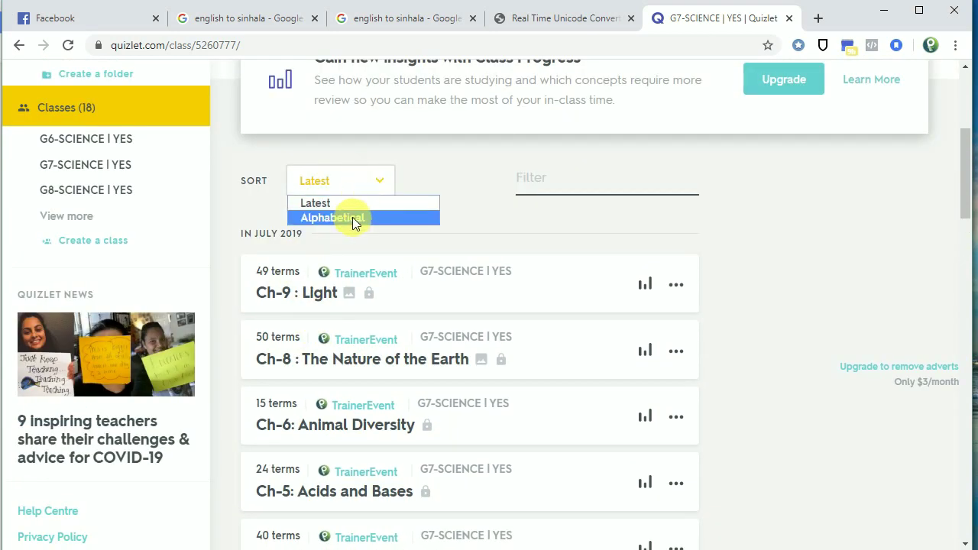
pyautogui.click(352, 217)
pyautogui.scroll(-1, 359, 328)
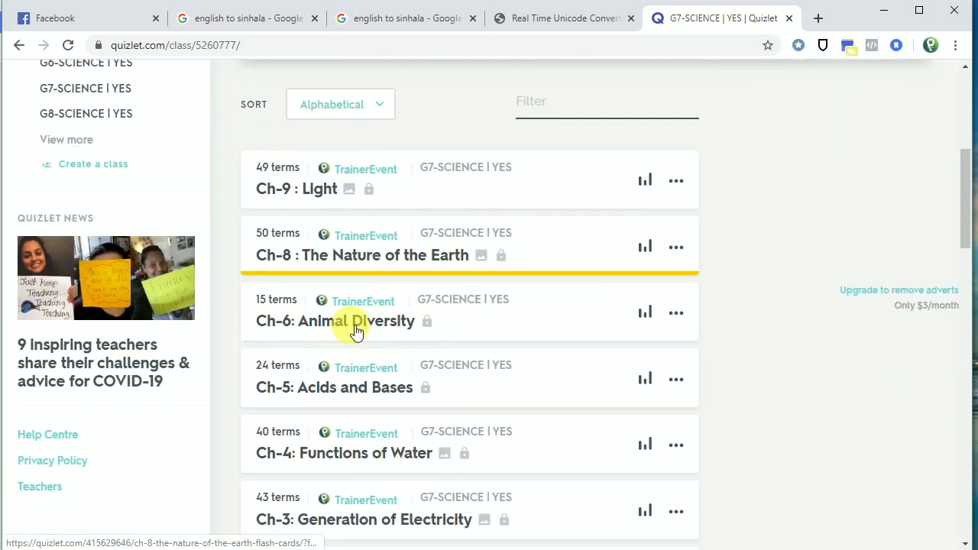
pyautogui.scroll(-2, 391, 371)
pyautogui.scroll(-7, 391, 370)
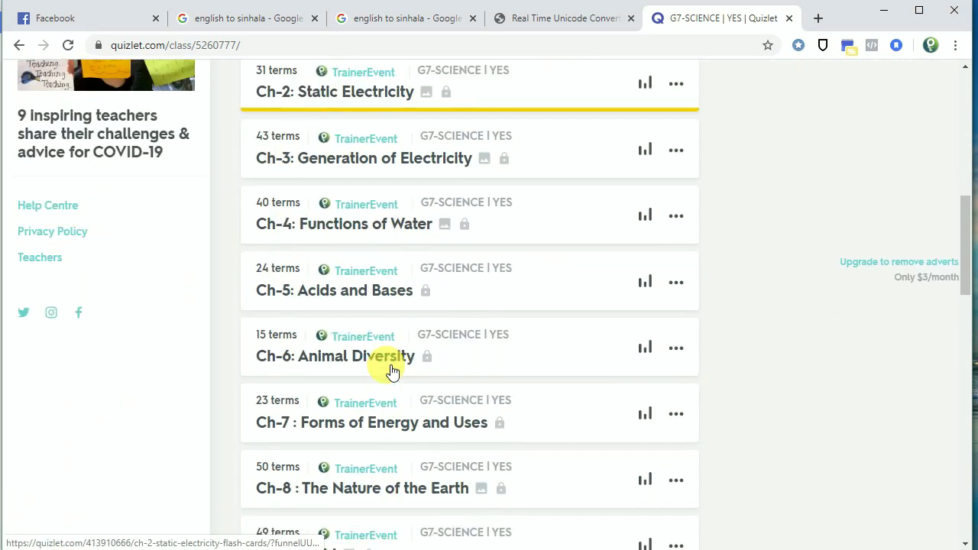
# - Browse the account's created study sets and open the G10 - C01- විද්‍යාව - ජීවයේ රසායනික පදනම set
pyautogui.scroll(-2, 393, 372)
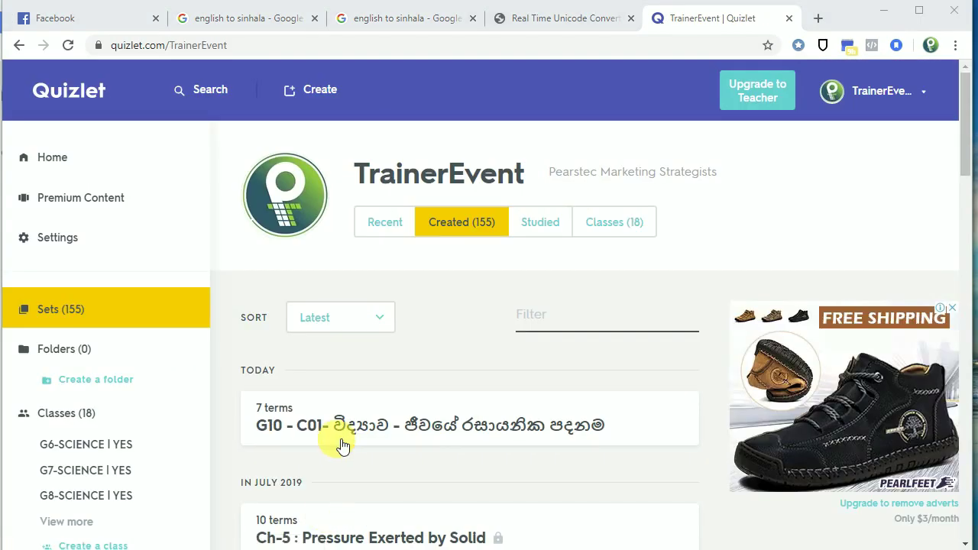
pyautogui.scroll(-3, 343, 443)
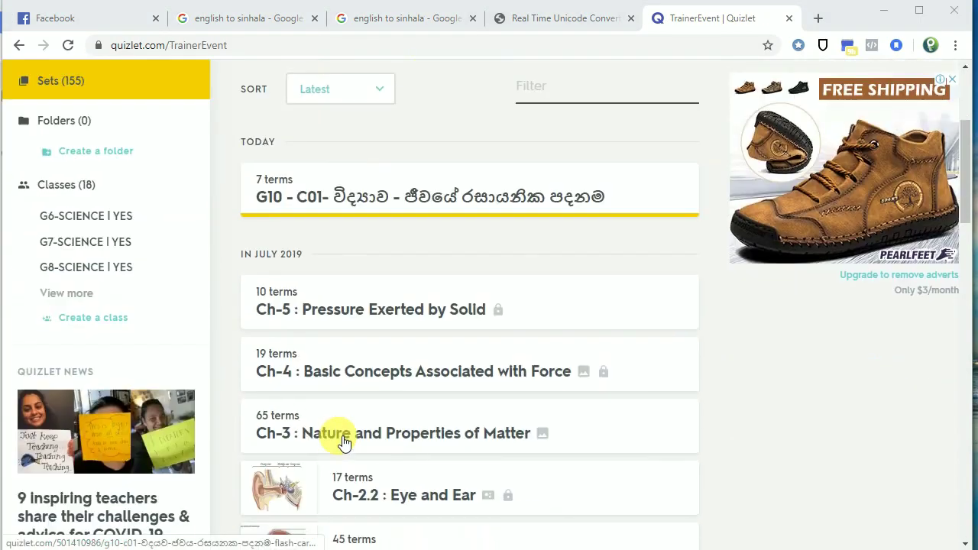
pyautogui.scroll(-3, 462, 515)
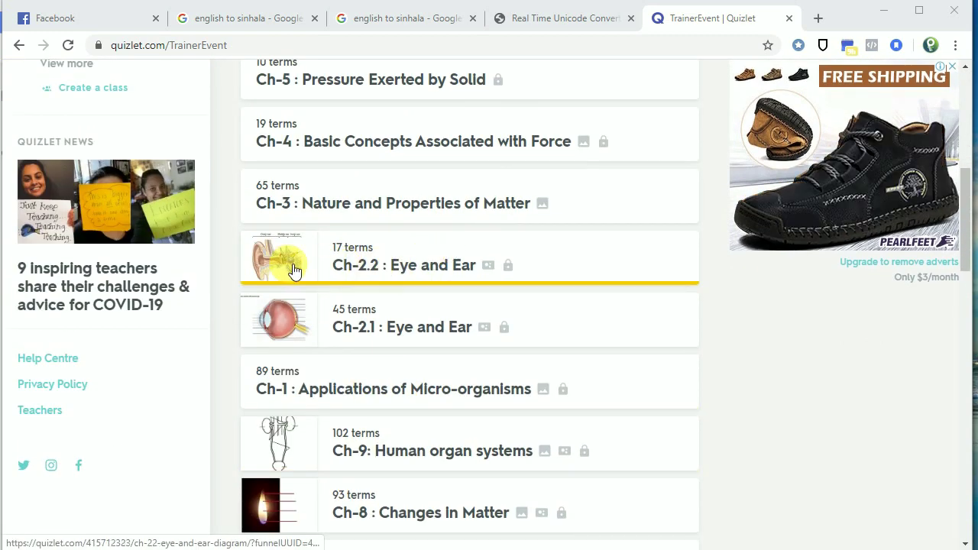
pyautogui.scroll(2, 294, 271)
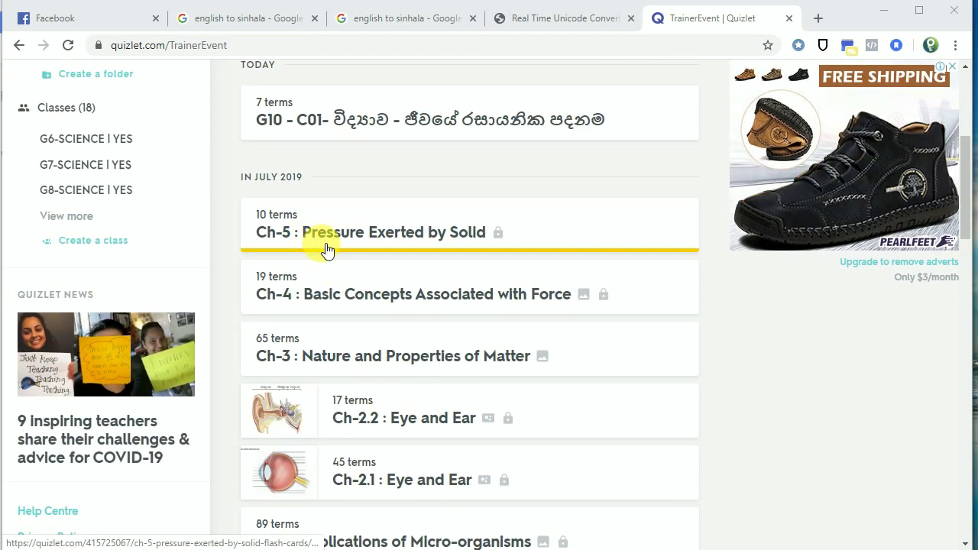
pyautogui.scroll(2, 325, 250)
pyautogui.click(323, 266)
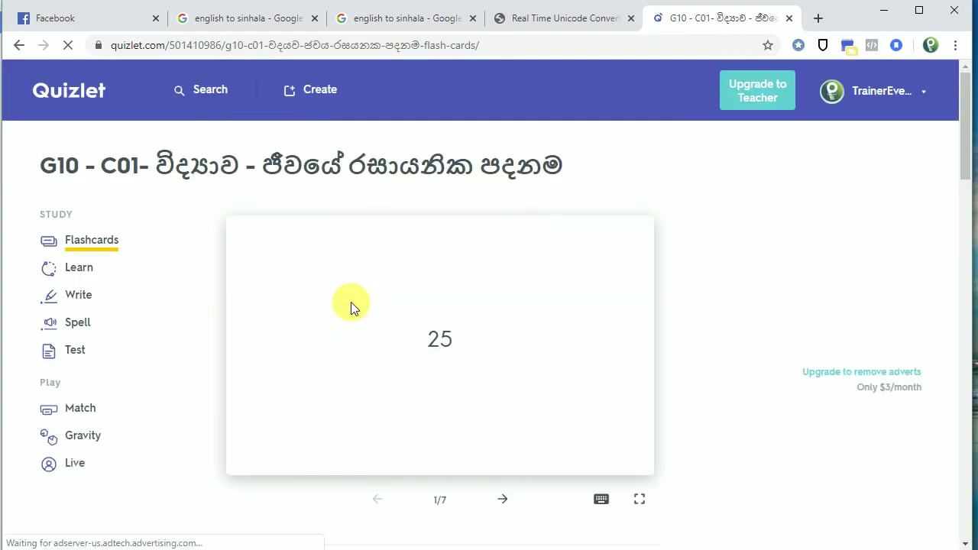
# - Display the sharing options for the G10 - C01 set, including Google Classroom, and close them without sharing
pyautogui.scroll(-2, 353, 306)
pyautogui.scroll(1, 356, 310)
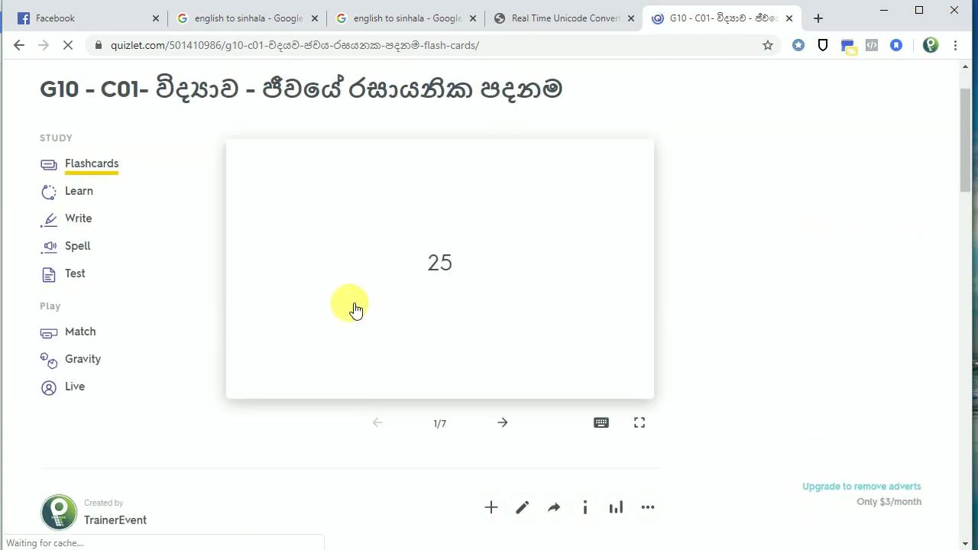
pyautogui.scroll(-3, 556, 396)
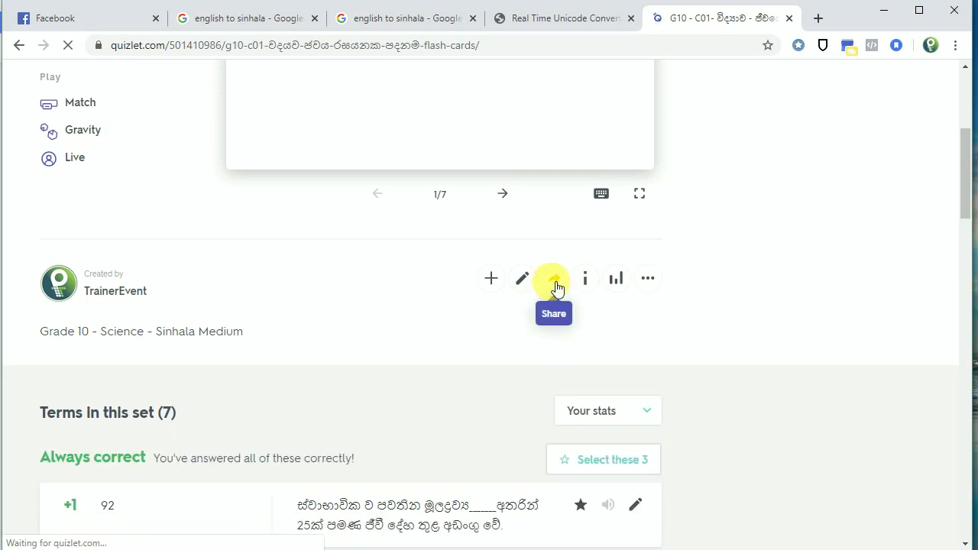
pyautogui.click(556, 282)
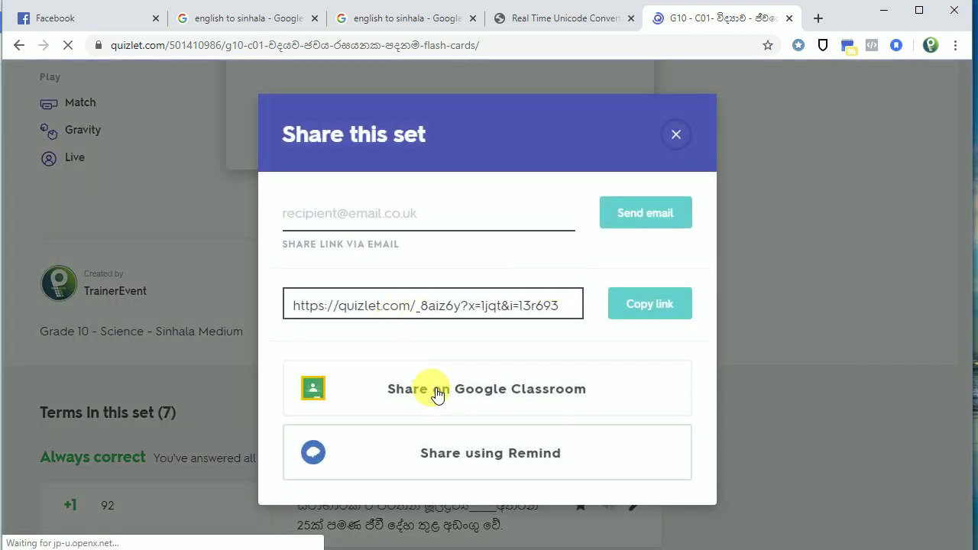
pyautogui.click(676, 135)
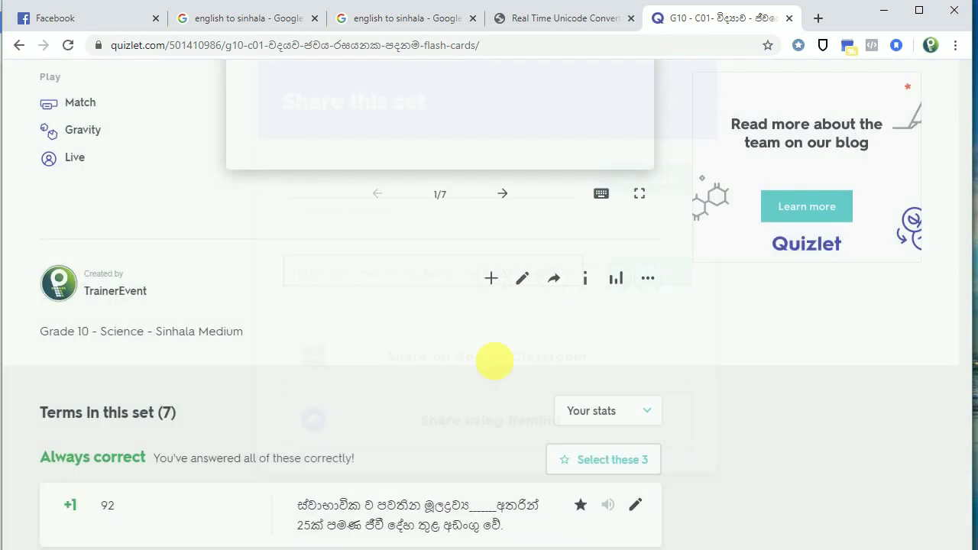
# - Look through the terms and study stats of the G10 - C01 set and return to its flashcards
pyautogui.scroll(-6, 494, 362)
pyautogui.scroll(-3, 501, 364)
pyautogui.scroll(11, 501, 364)
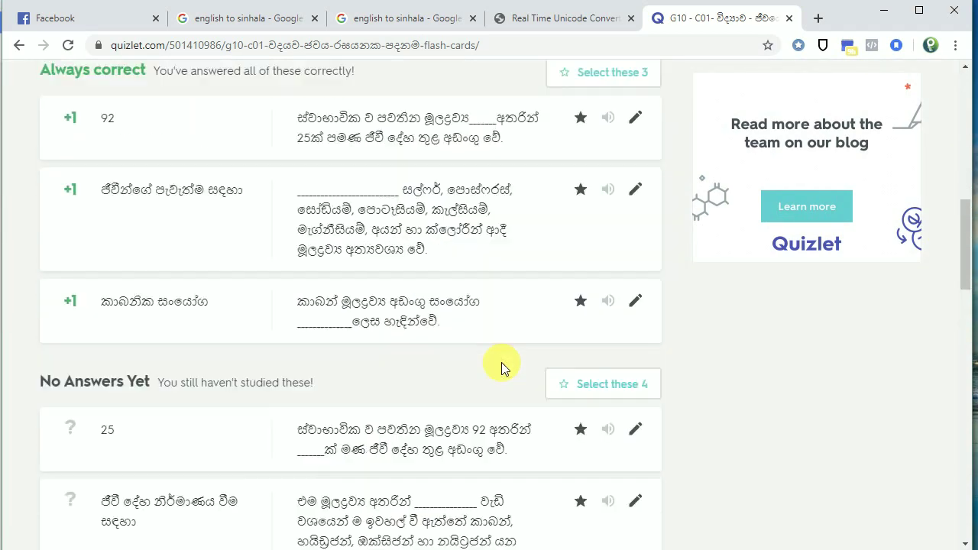
pyautogui.scroll(2, 503, 365)
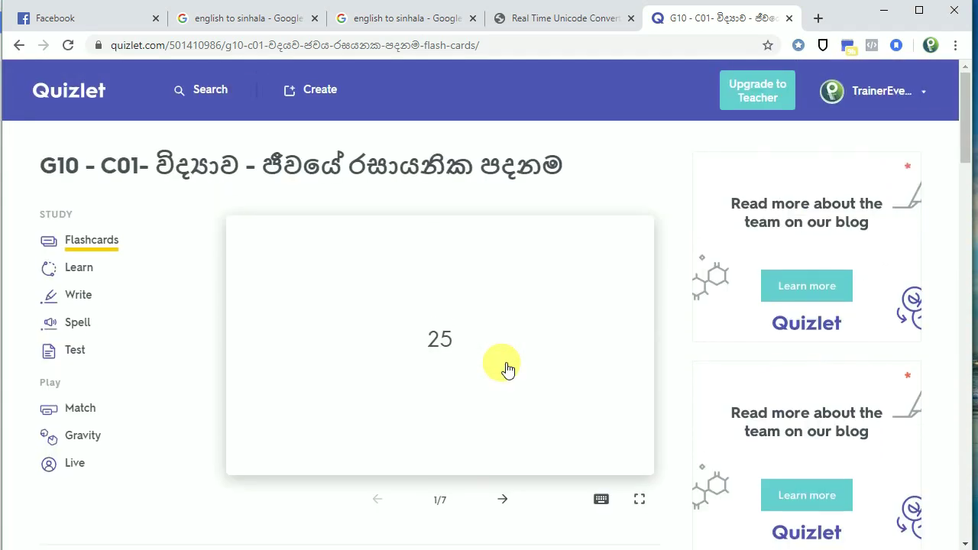